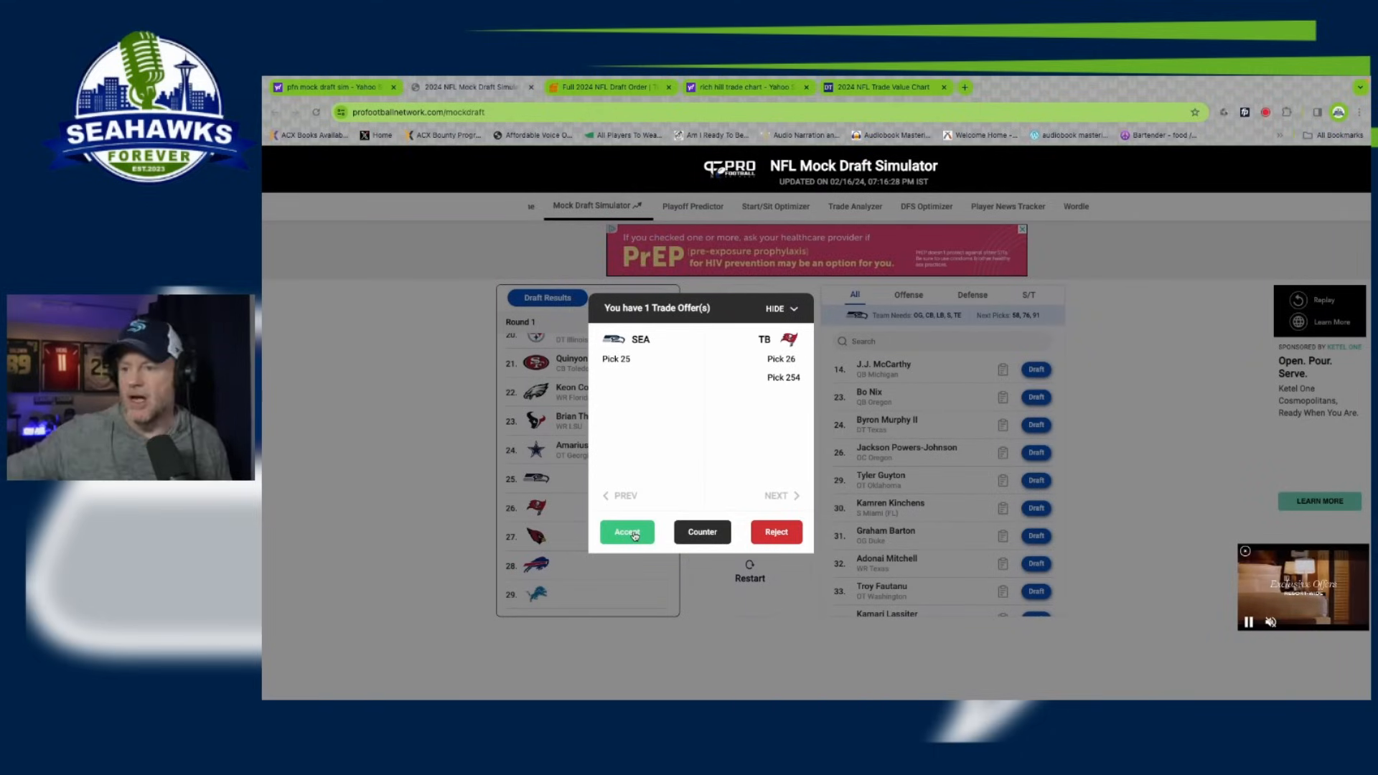
# Accept Tampa Bay's offer of picks 26 and 254 for pick 25, and reject the New Orleans, Tampa Bay and Las Vegas offers for pick 26.
pyautogui.click(634, 535)
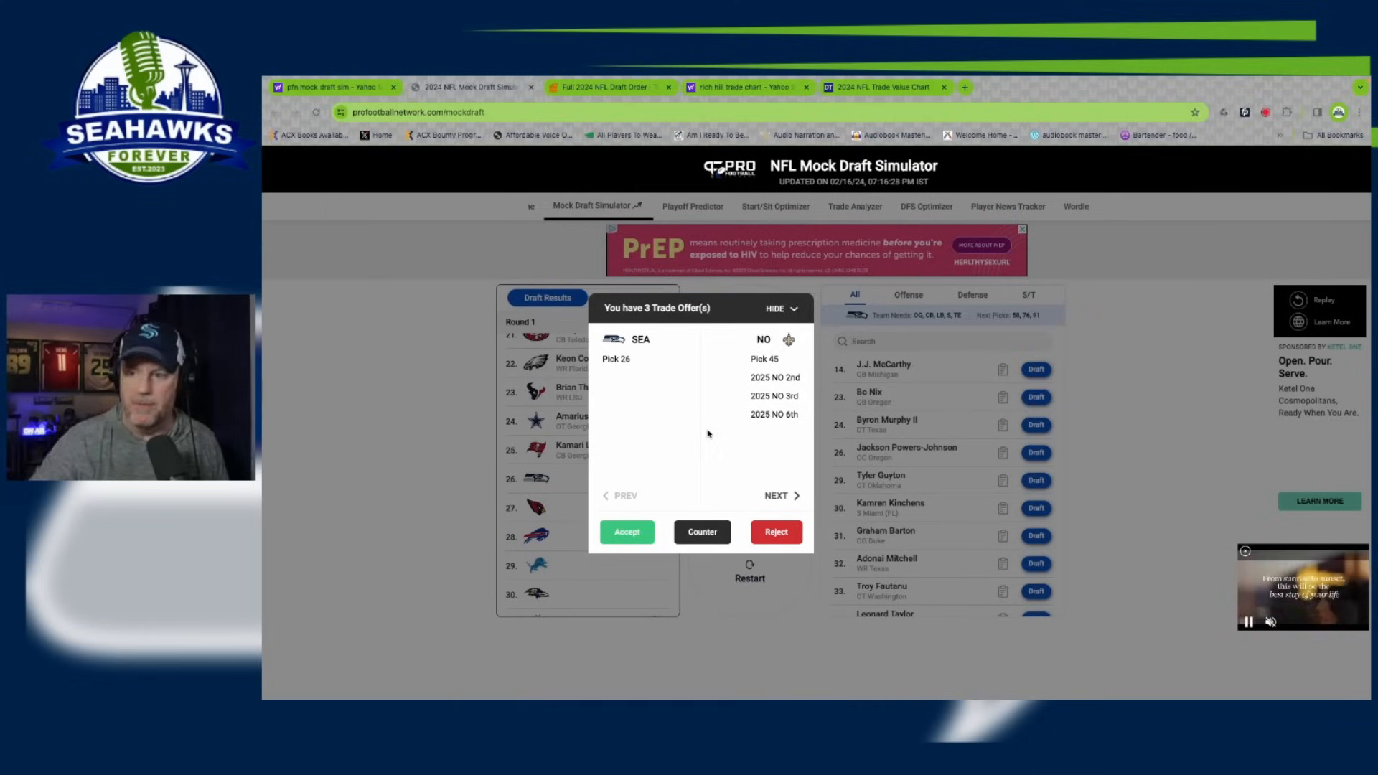
pyautogui.click(783, 533)
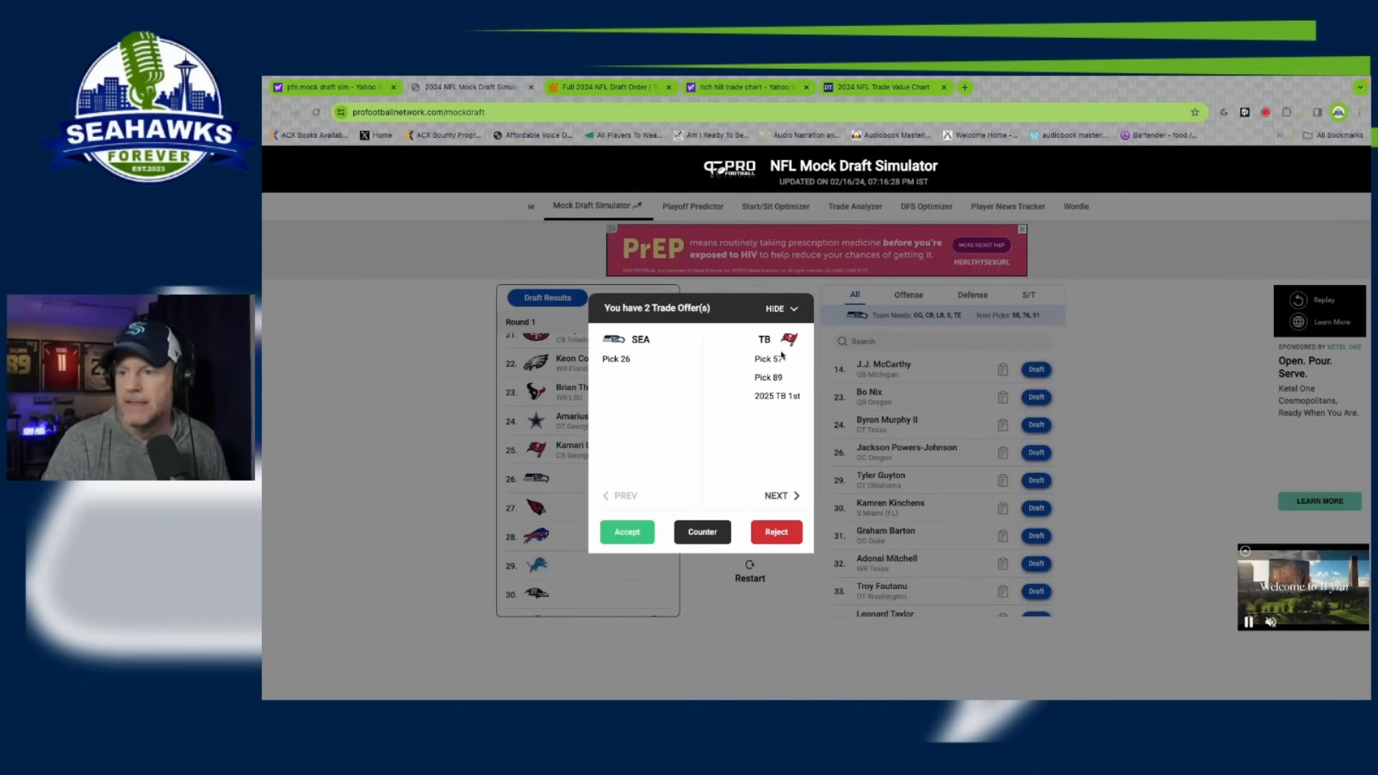
pyautogui.click(785, 538)
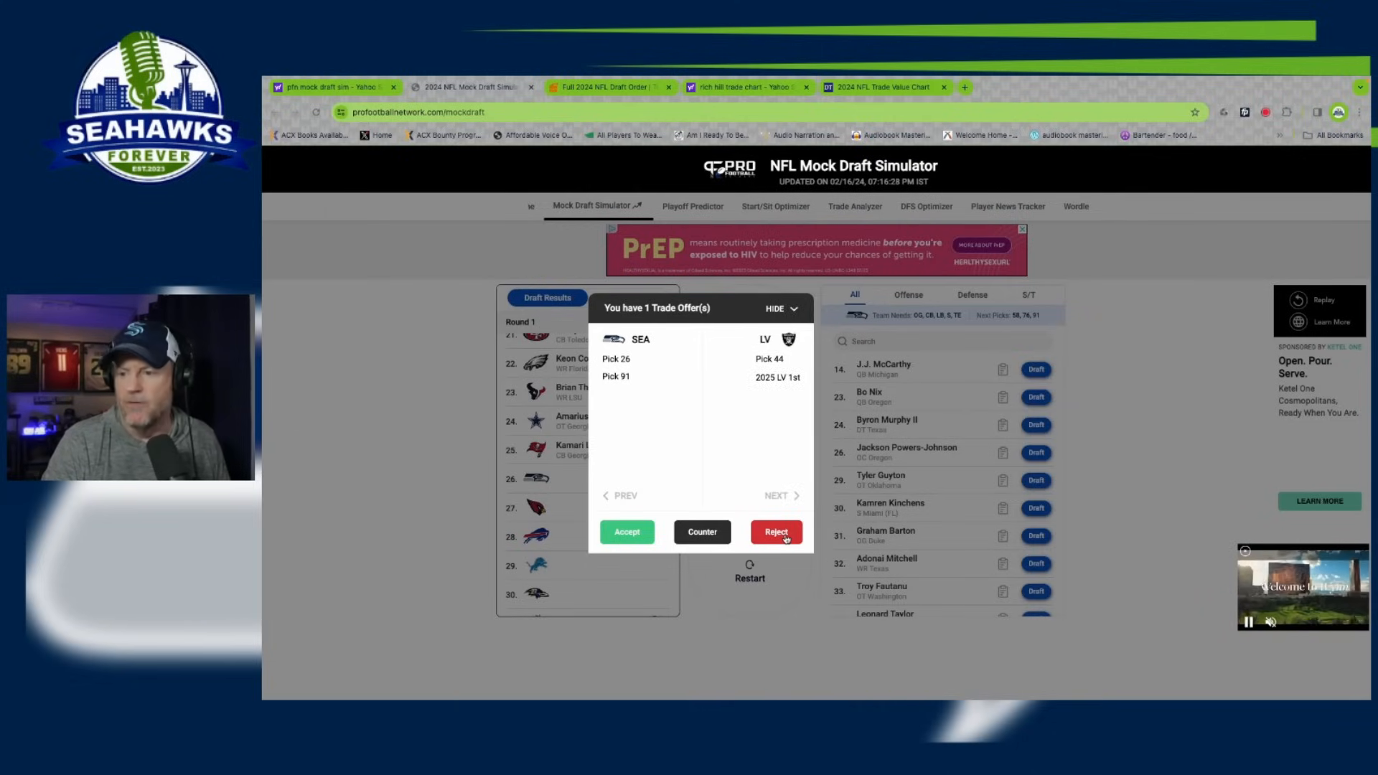
pyautogui.click(785, 538)
# Review the first-round draft results from pick 1 down to Seattle's slot at pick 26.
pyautogui.scroll(10, 618, 441)
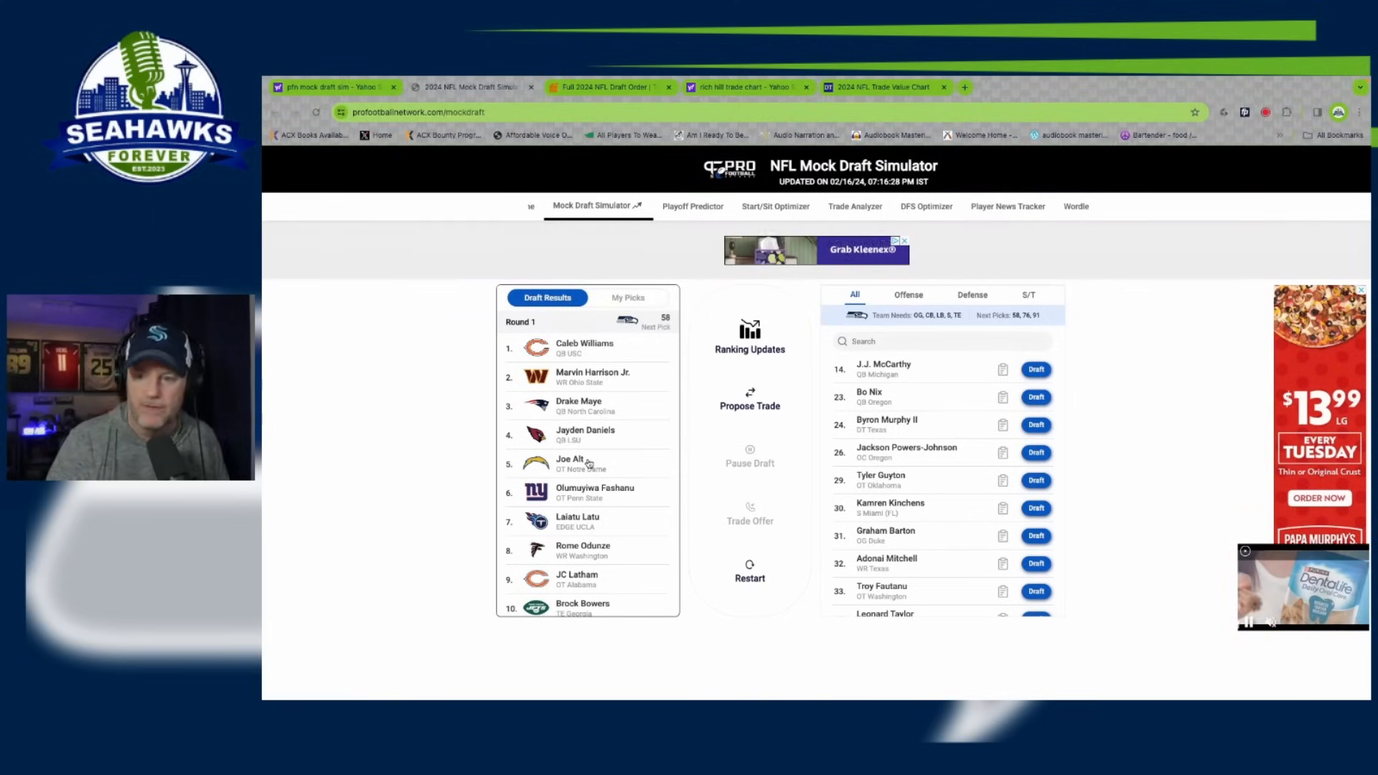
pyautogui.scroll(-1, 588, 463)
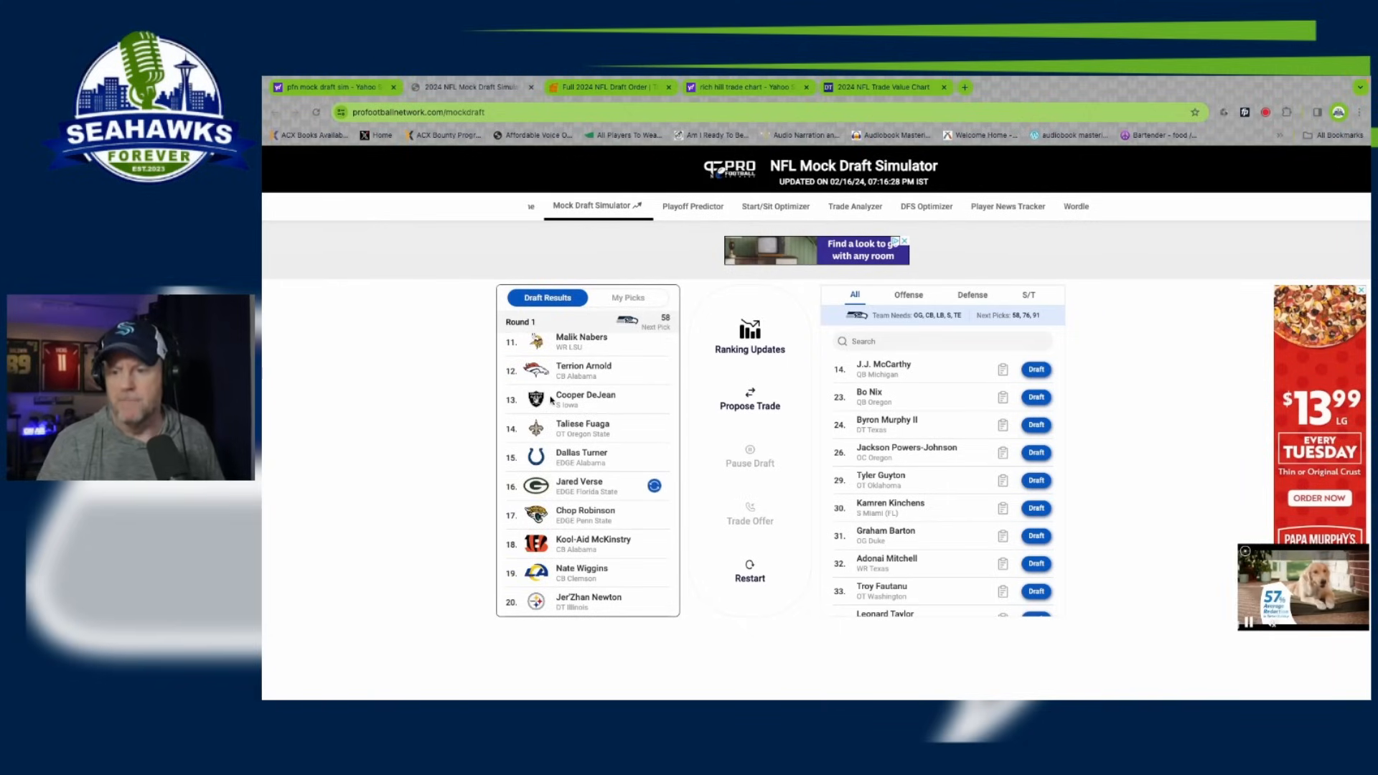
pyautogui.scroll(3, 552, 400)
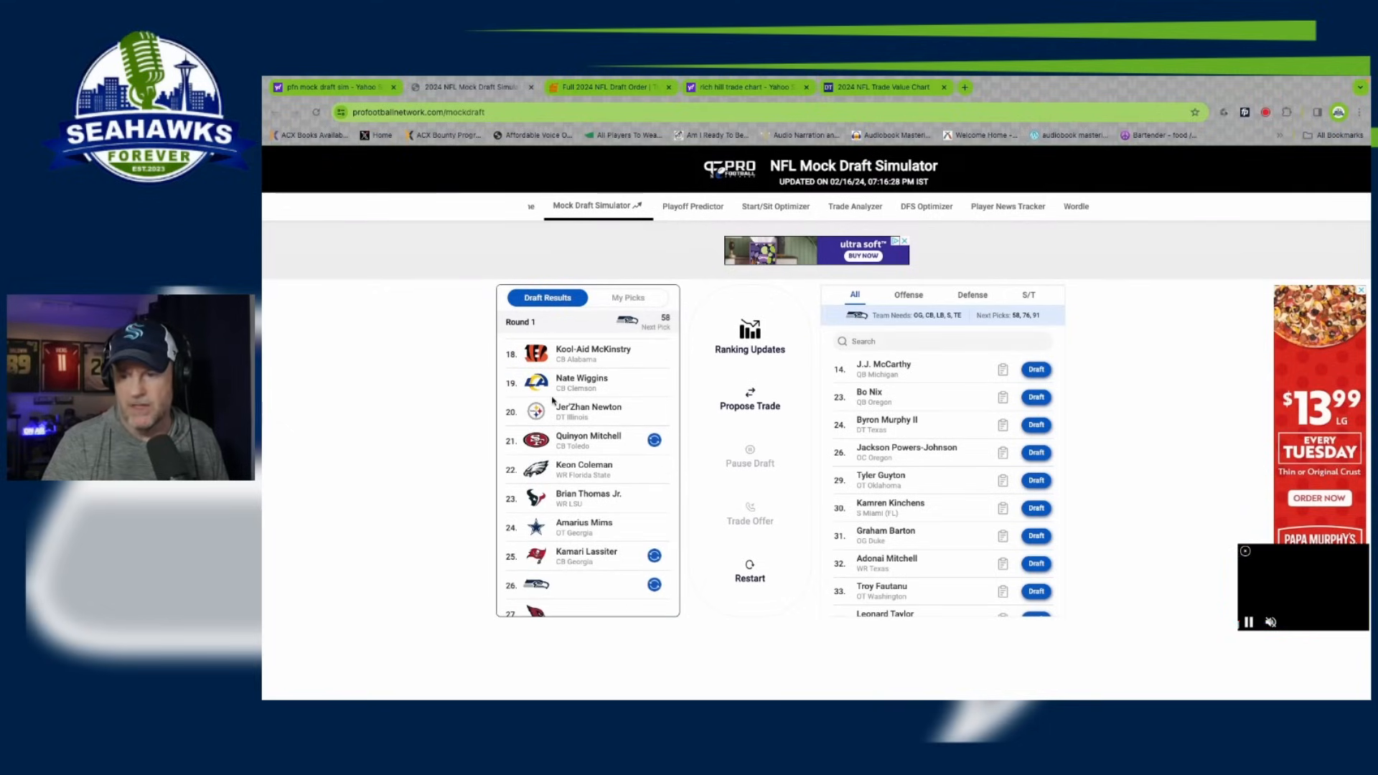
pyautogui.scroll(3, 563, 402)
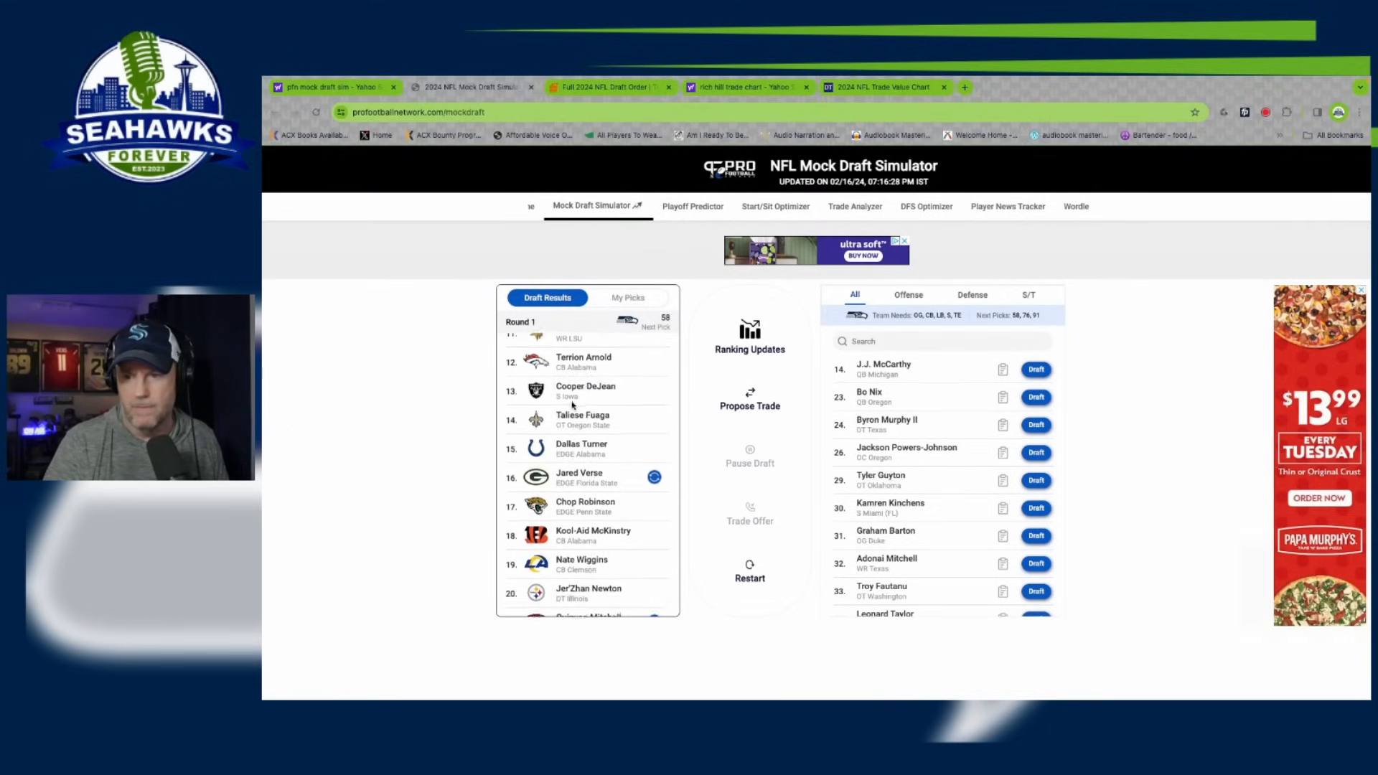
pyautogui.scroll(4, 572, 405)
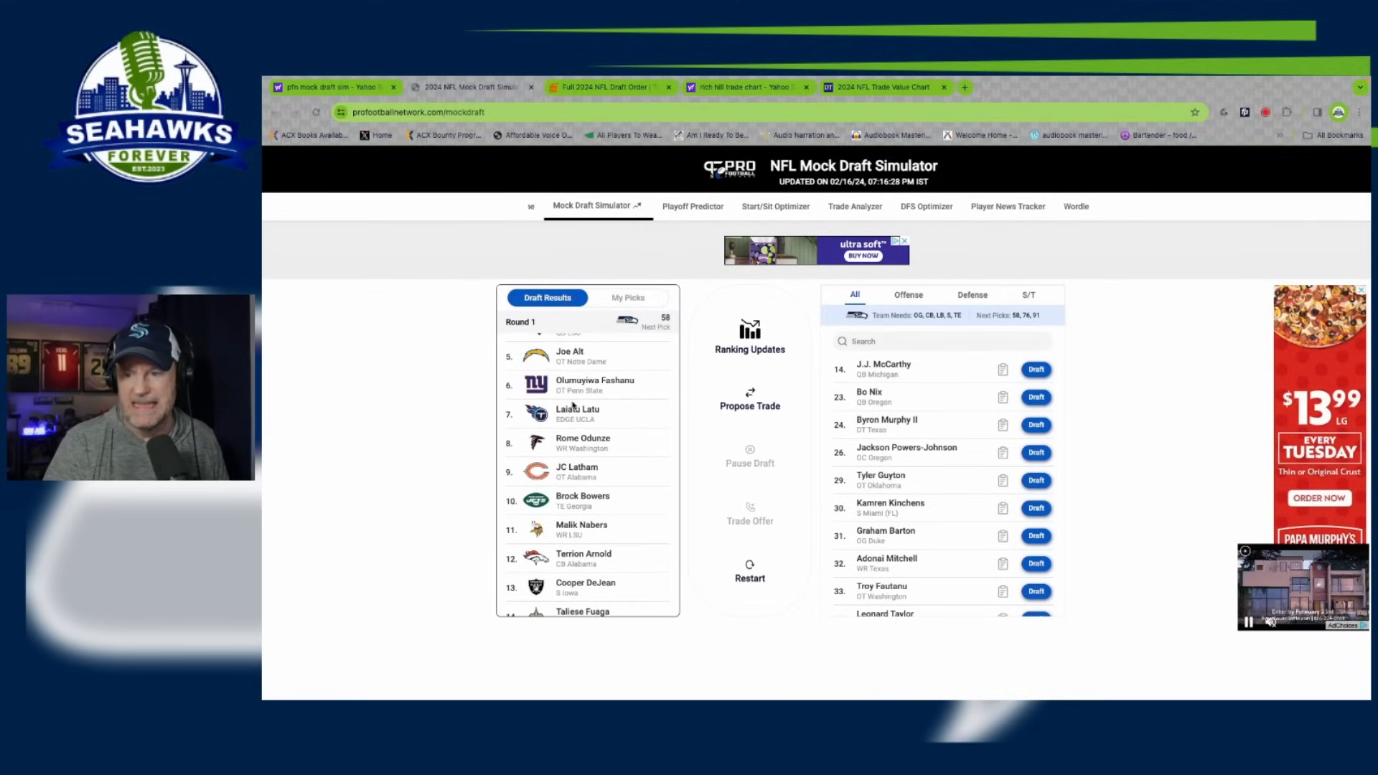
pyautogui.scroll(-5, 572, 405)
pyautogui.scroll(-1, 574, 406)
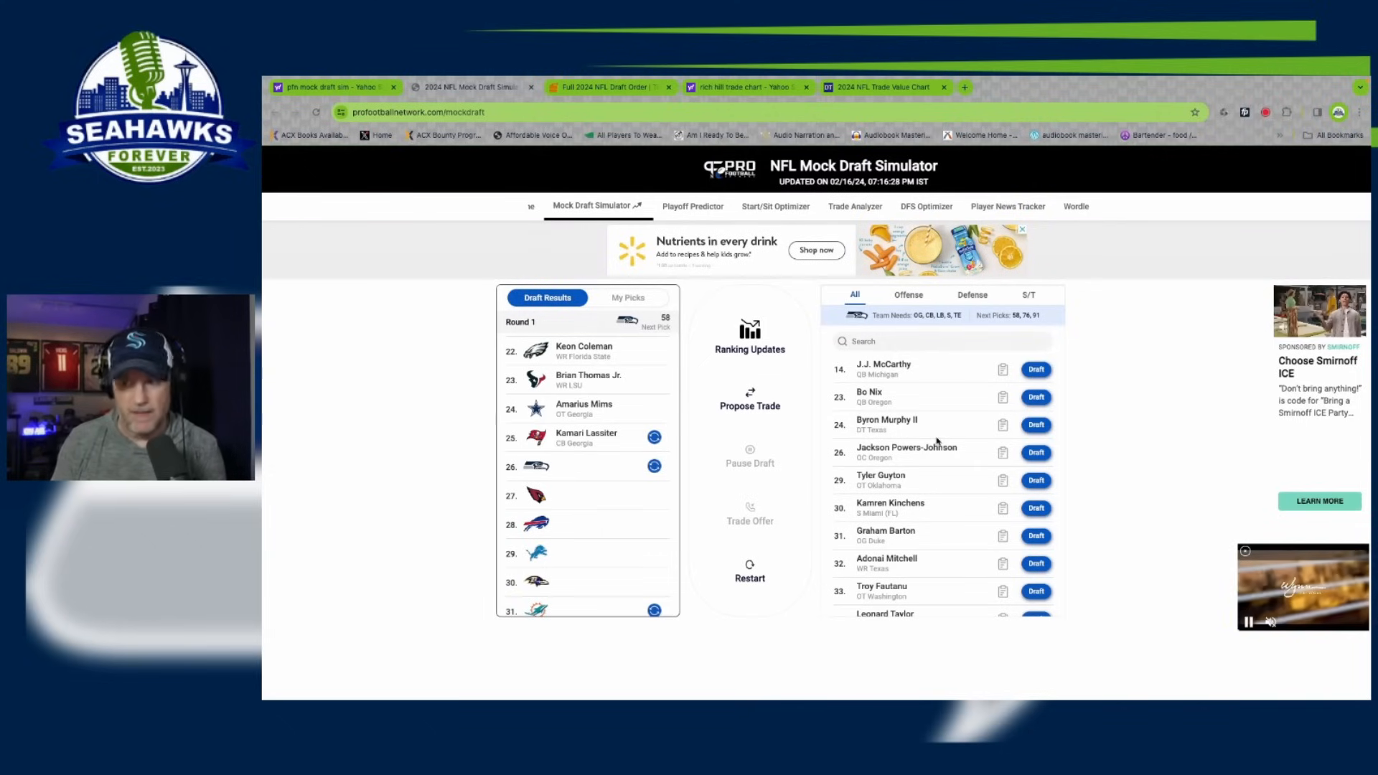
# Read the player info for Byron Murphy II and draft him with pick 26.
pyautogui.click(887, 420)
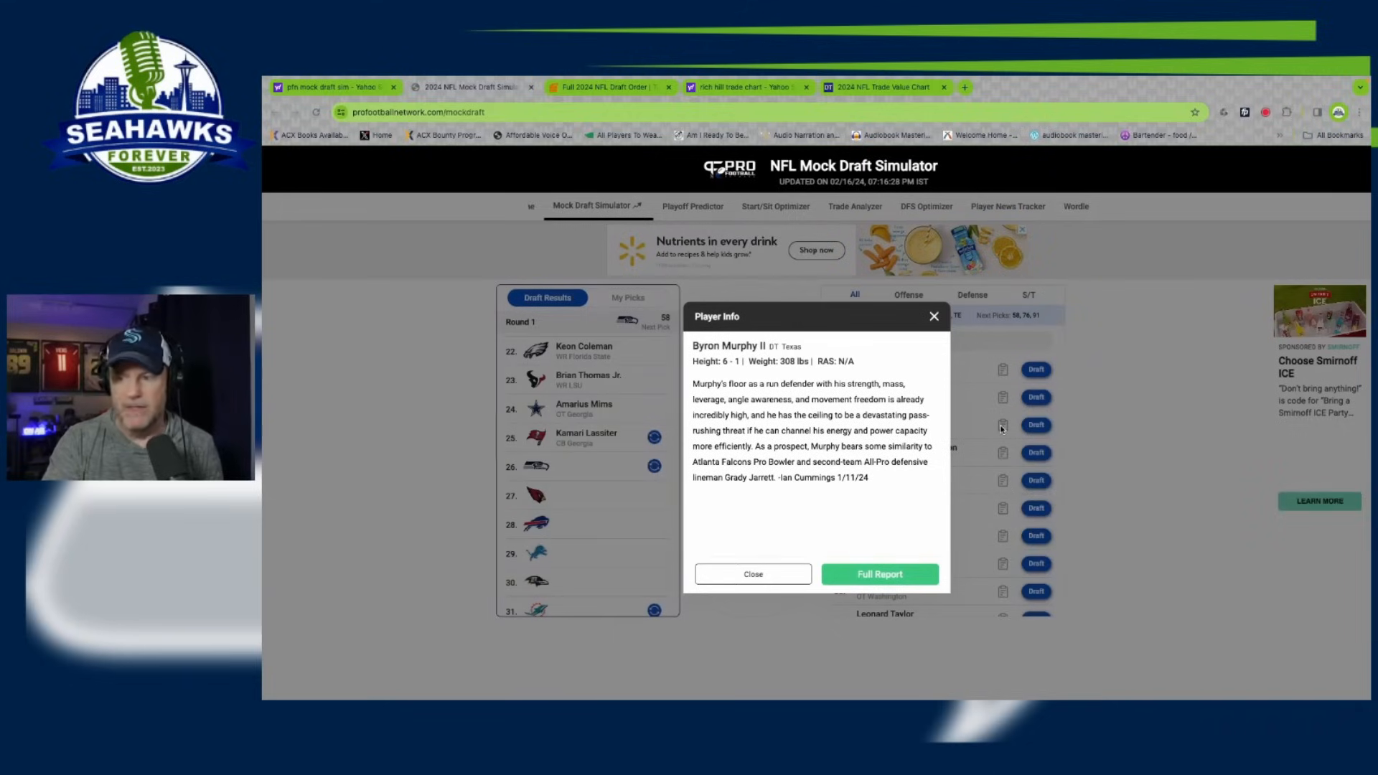
pyautogui.click(934, 317)
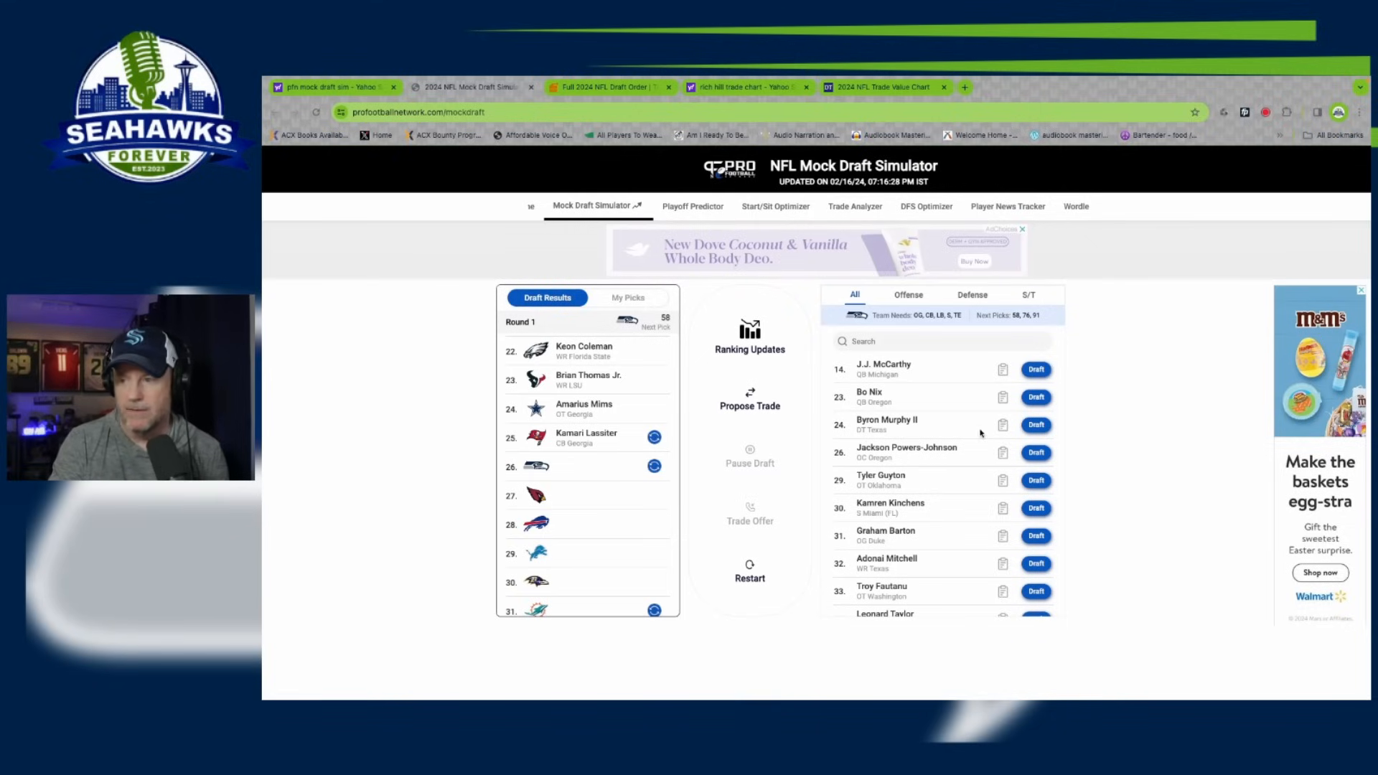
pyautogui.click(1035, 426)
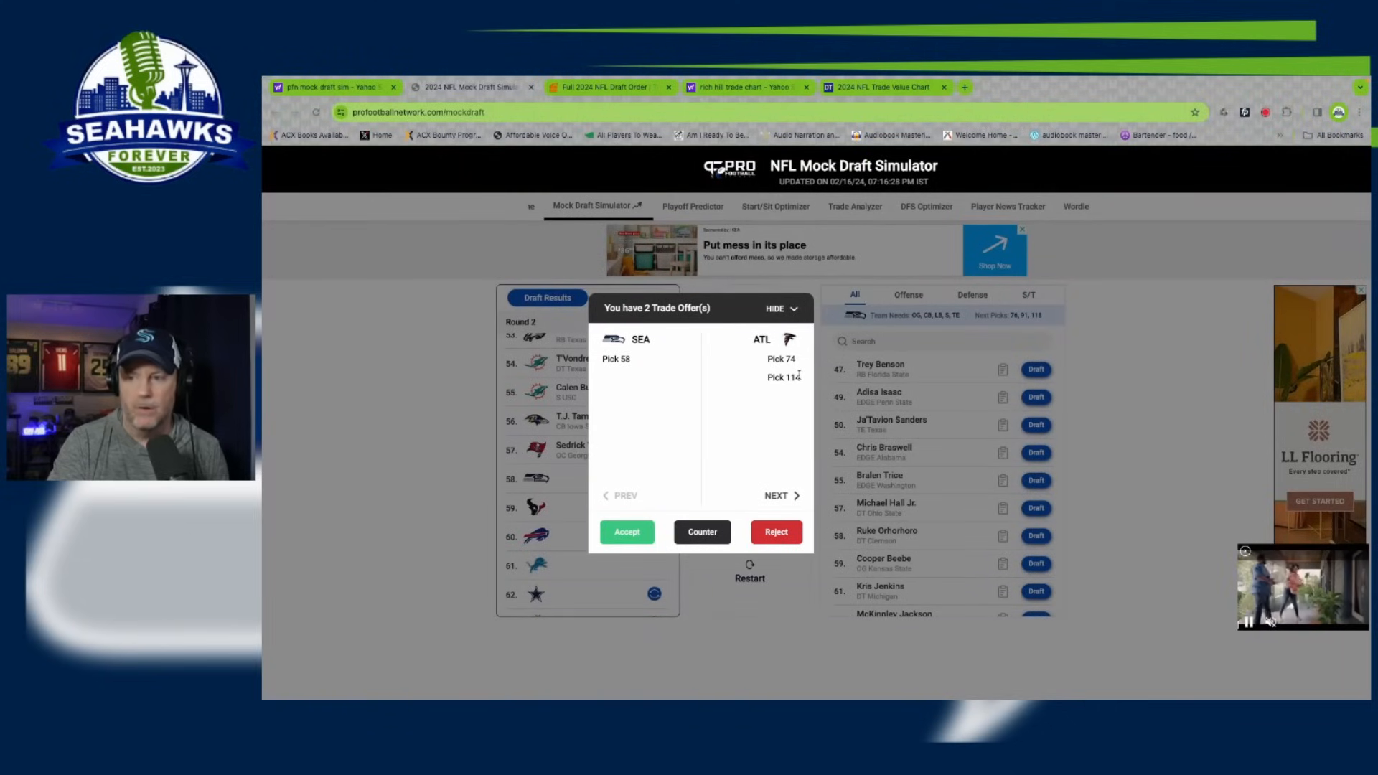
# Review the Atlanta and New York Giants trade offers for pick 58 and reject both.
pyautogui.click(782, 498)
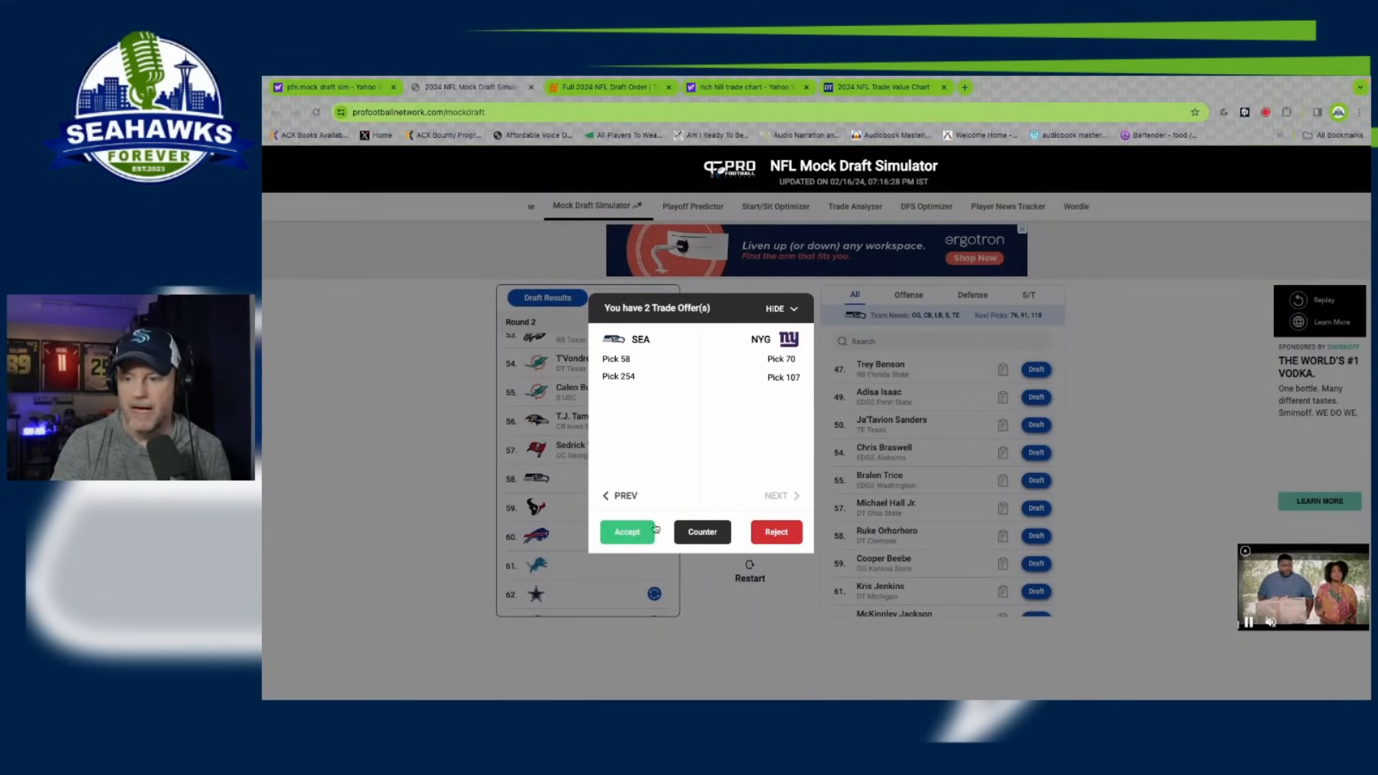
pyautogui.click(766, 529)
pyautogui.click(781, 534)
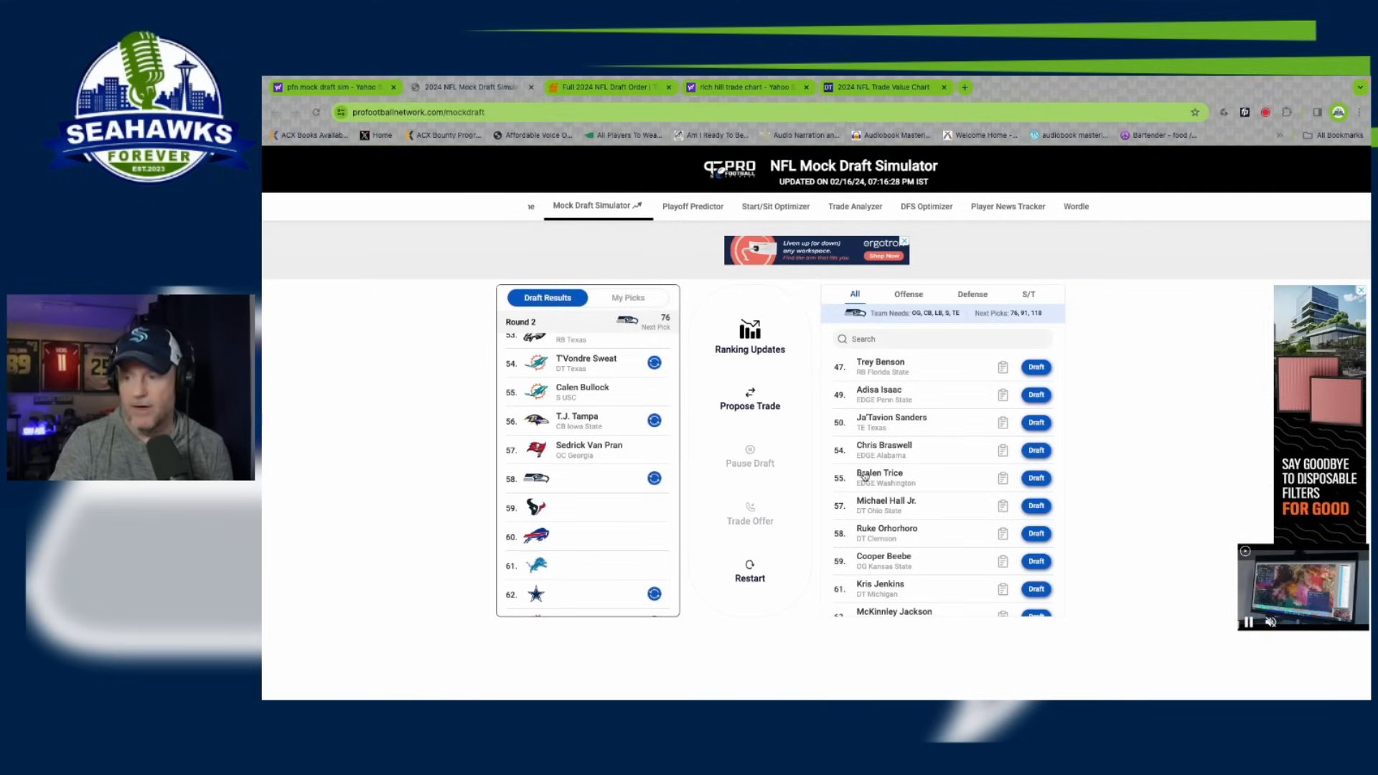
# Read the player info for Bralen Trice, and for Cooper Beebe among the offensive guards.
pyautogui.click(1002, 478)
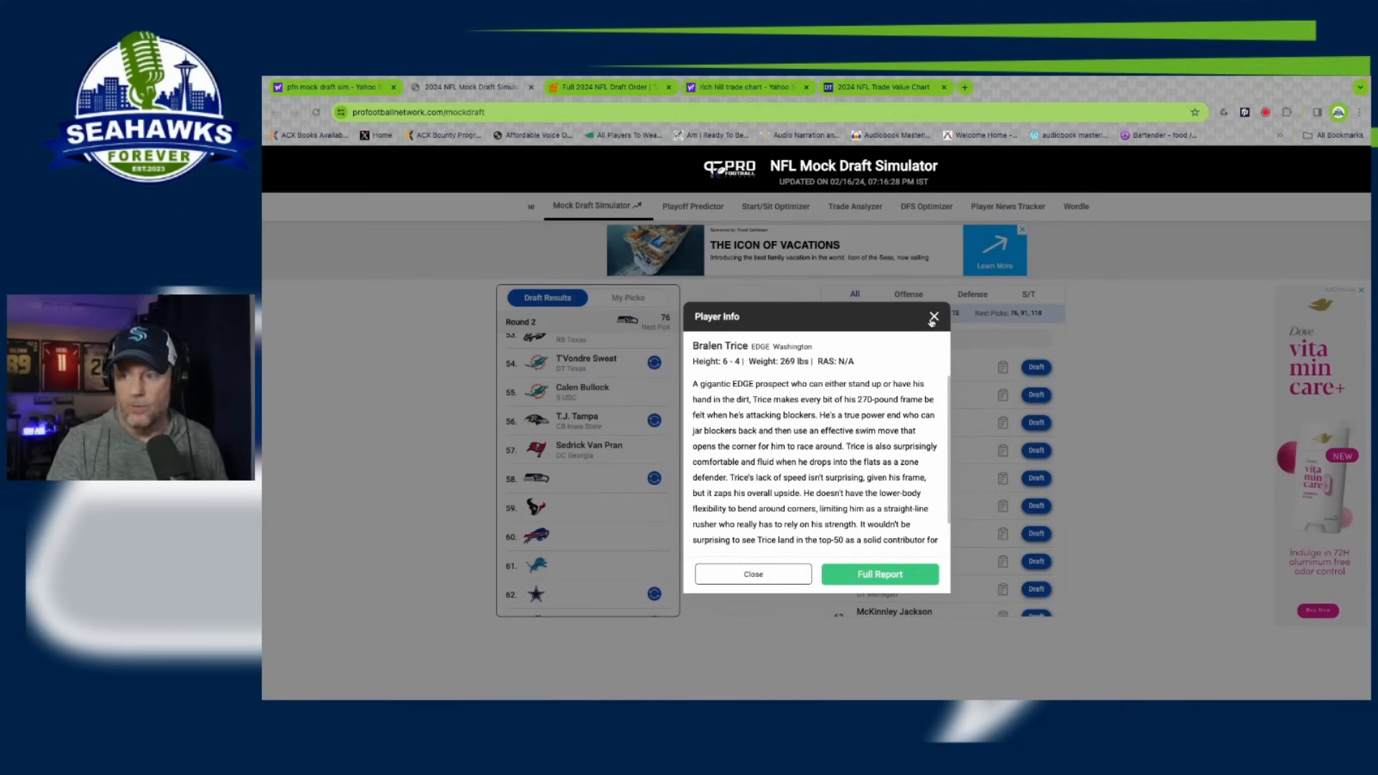
pyautogui.click(932, 318)
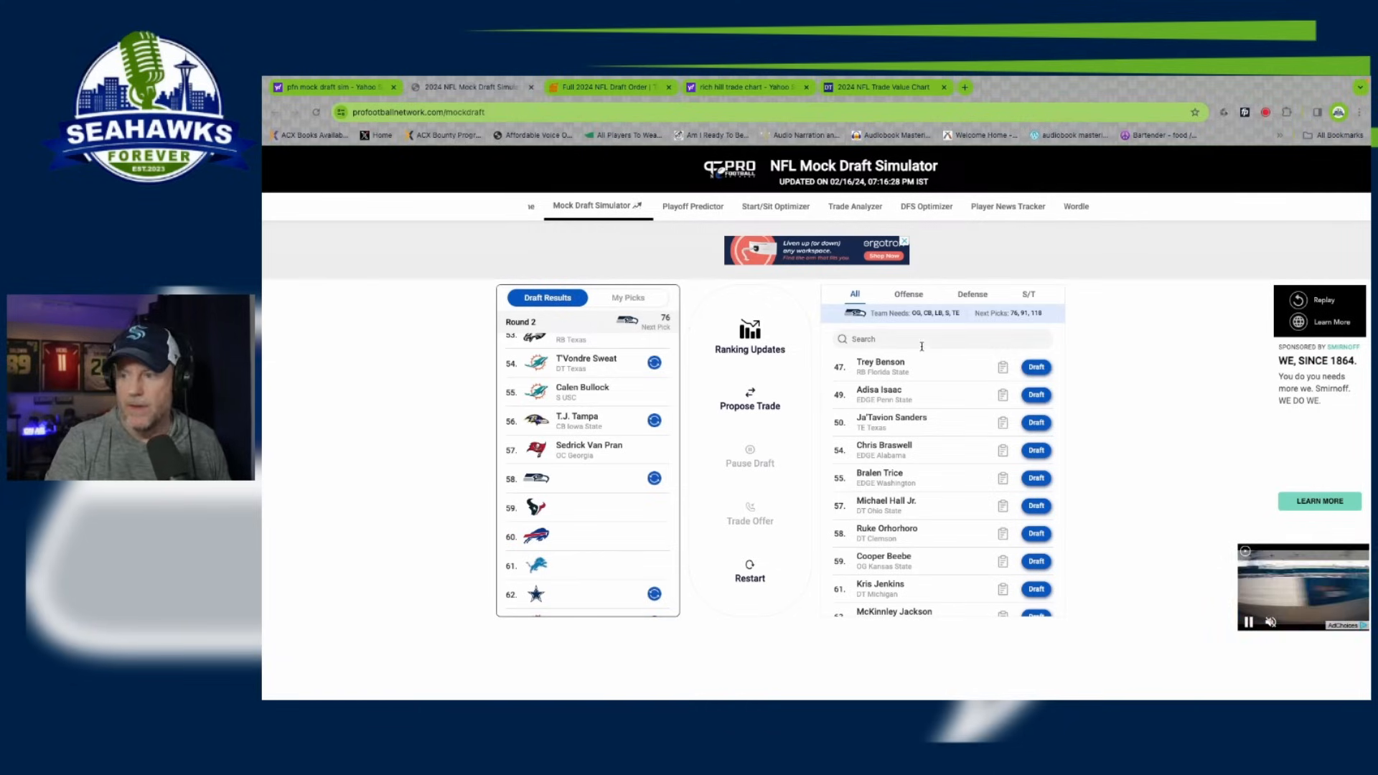
pyautogui.click(909, 295)
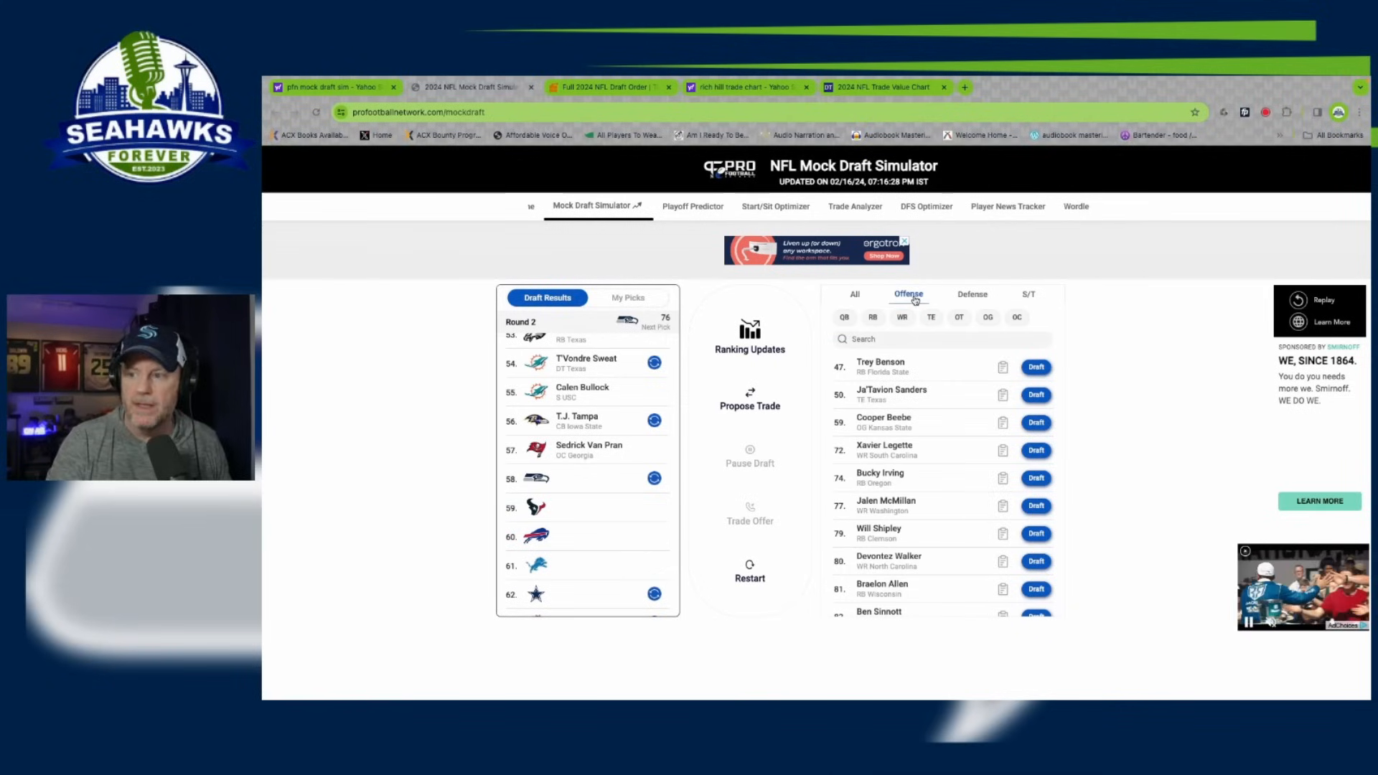
pyautogui.click(988, 320)
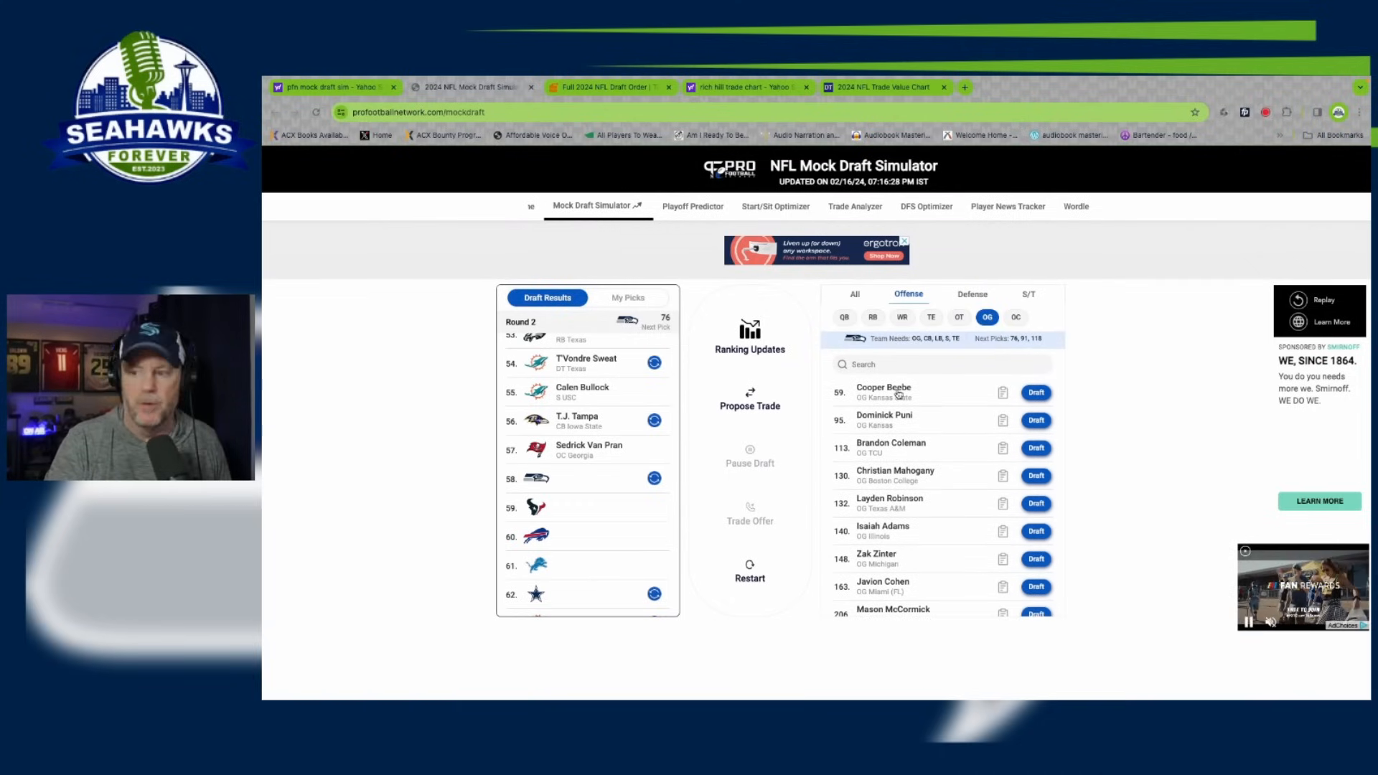
pyautogui.click(1003, 393)
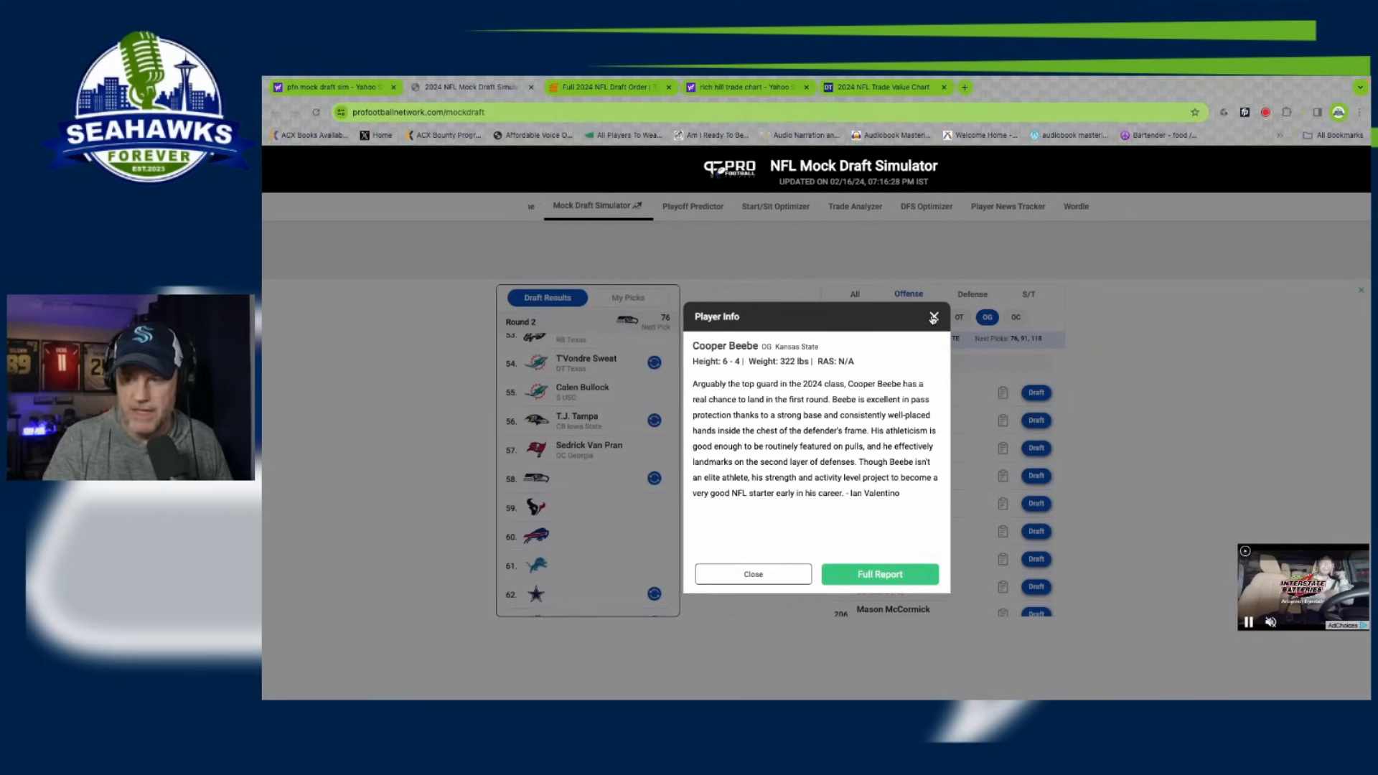
pyautogui.click(933, 317)
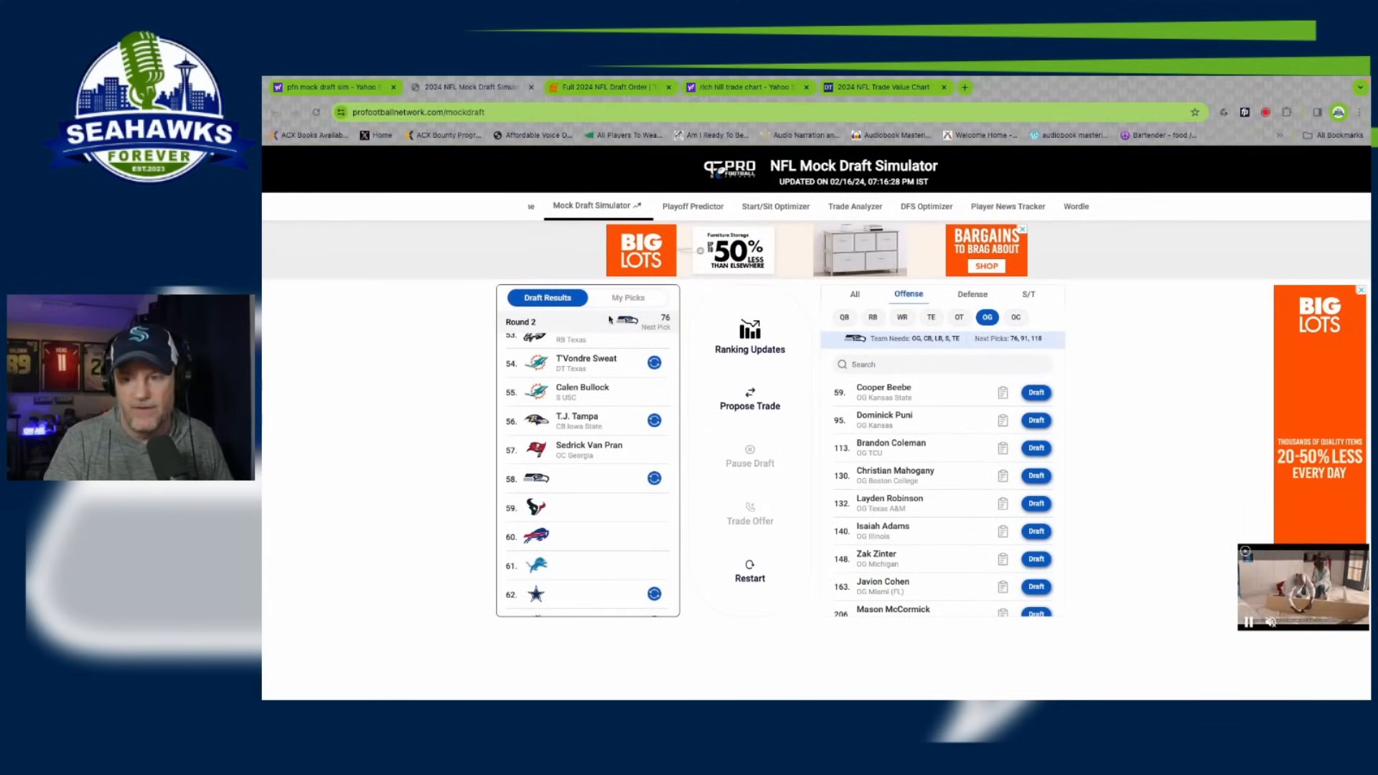
# Show Seattle's own picks, list the defensive prospects and draft Bralen Trice with pick 58.
pyautogui.click(632, 300)
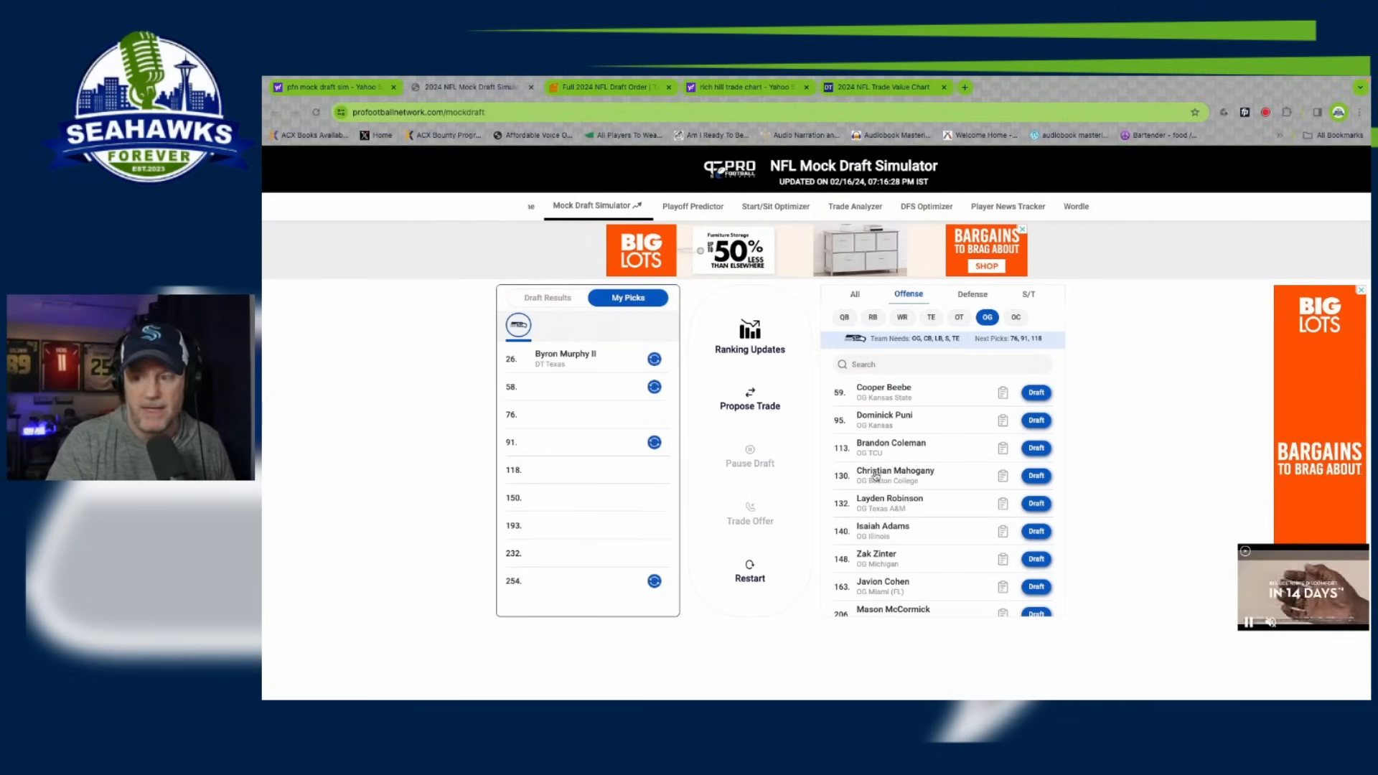
pyautogui.click(974, 297)
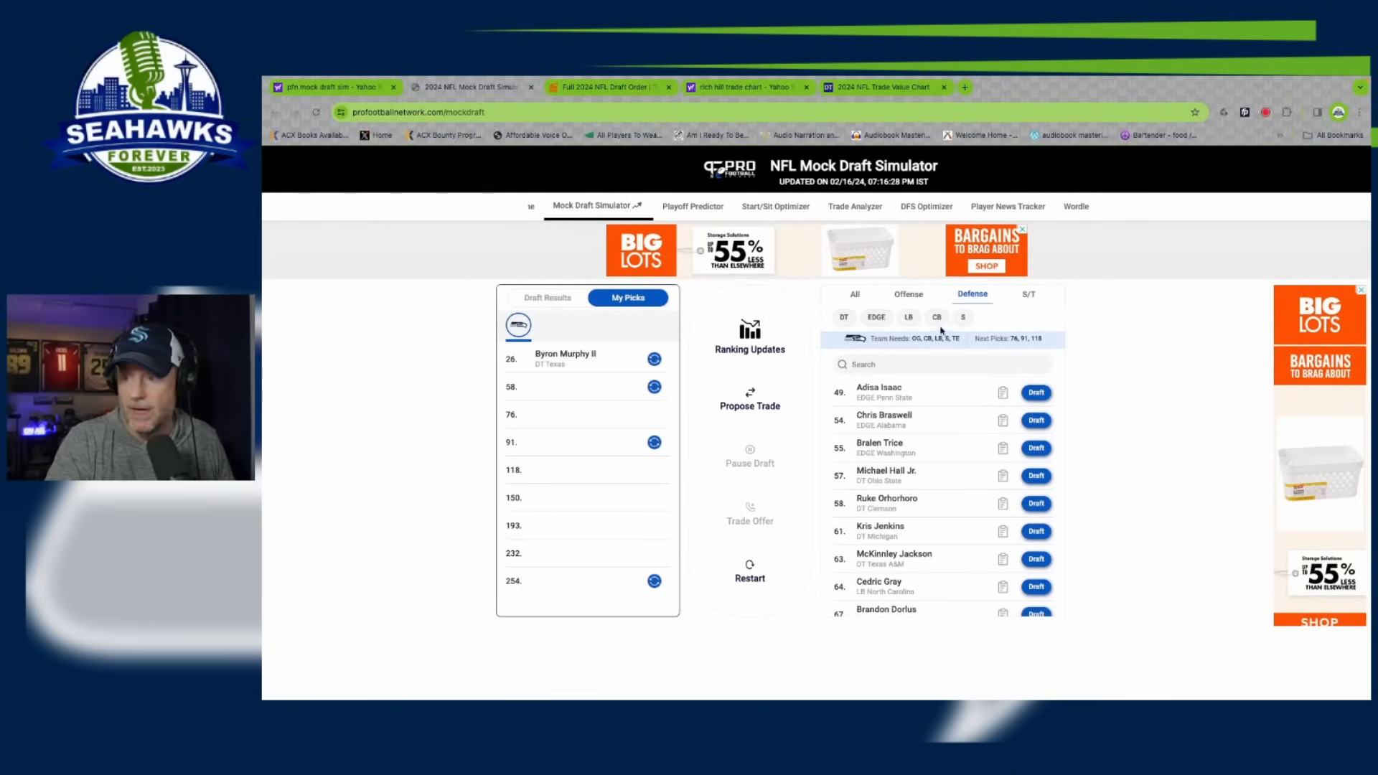
pyautogui.click(1033, 448)
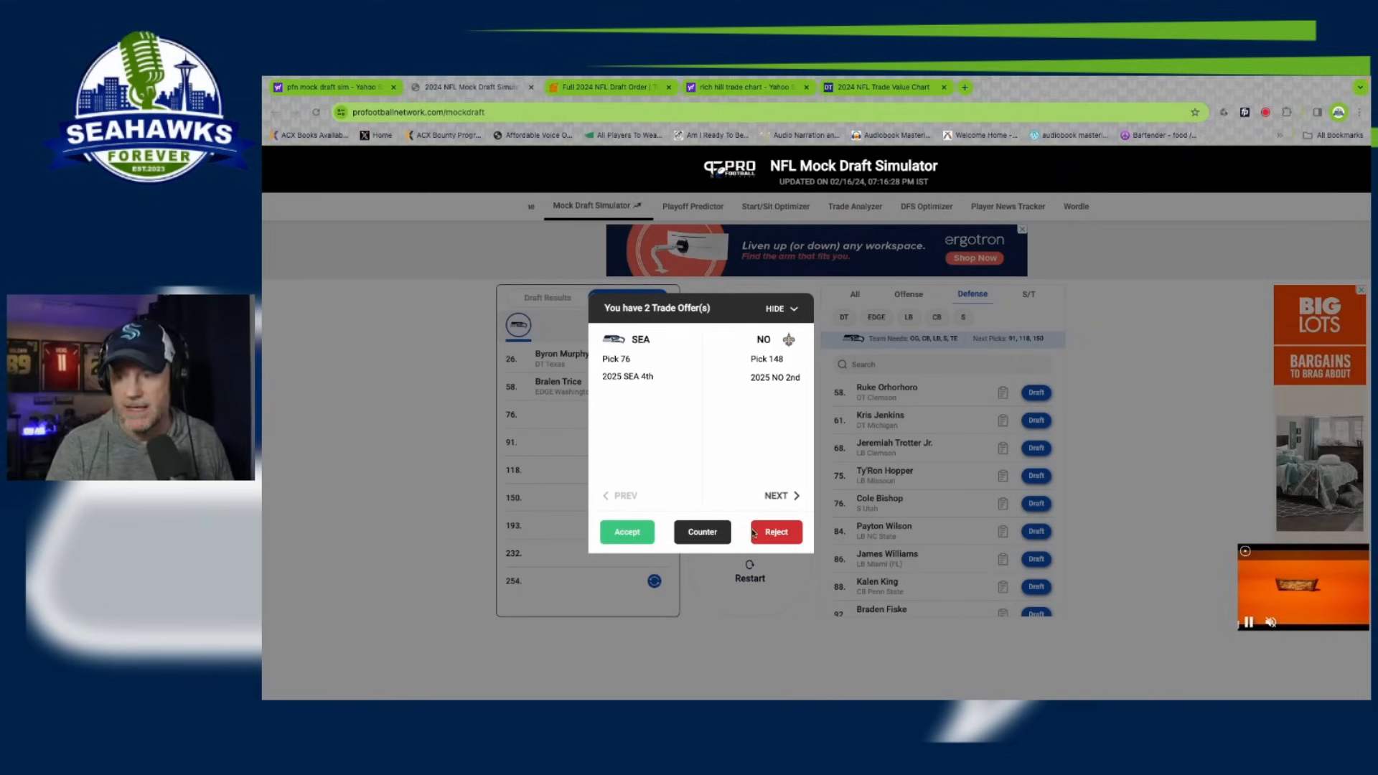
# Reject the New Orleans and Denver offers for pick 76, and filter the defensive prospects to linebackers.
pyautogui.click(789, 531)
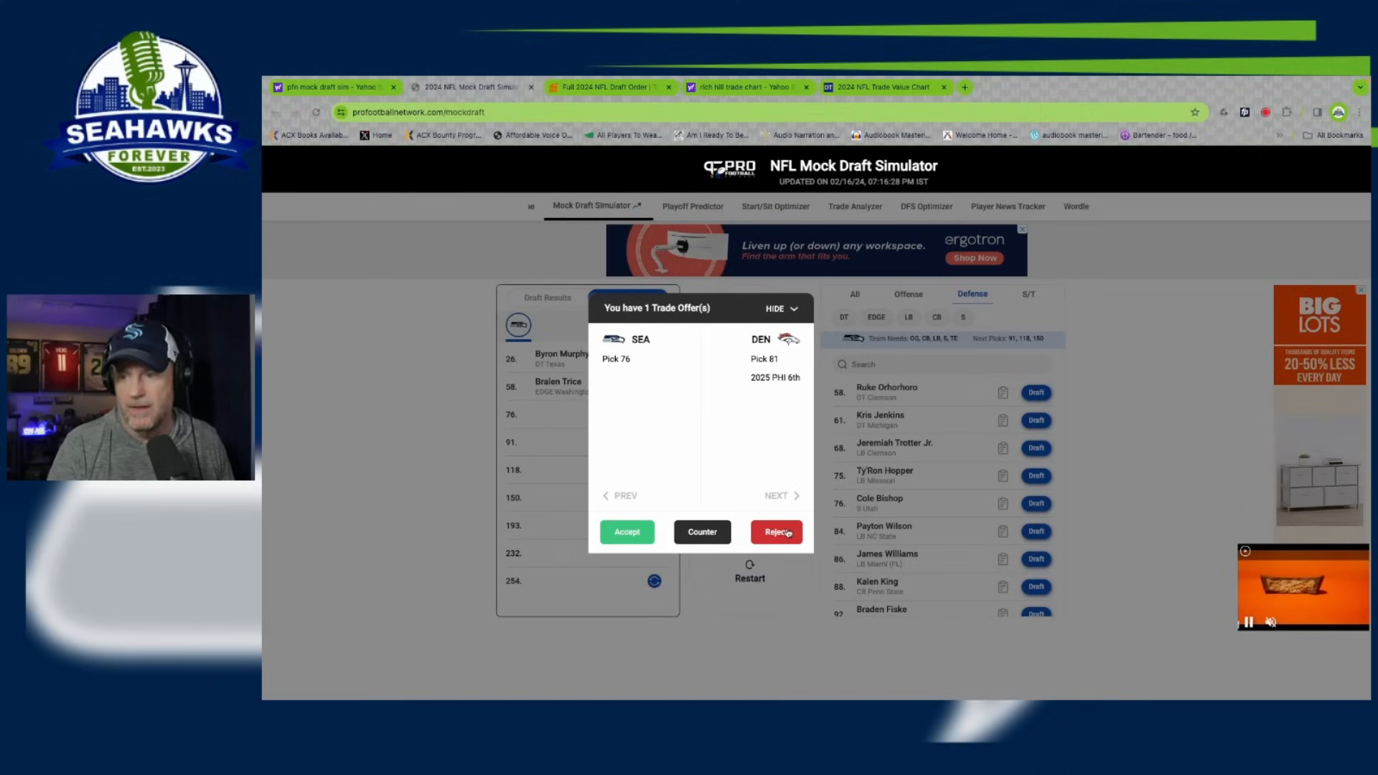
pyautogui.click(789, 531)
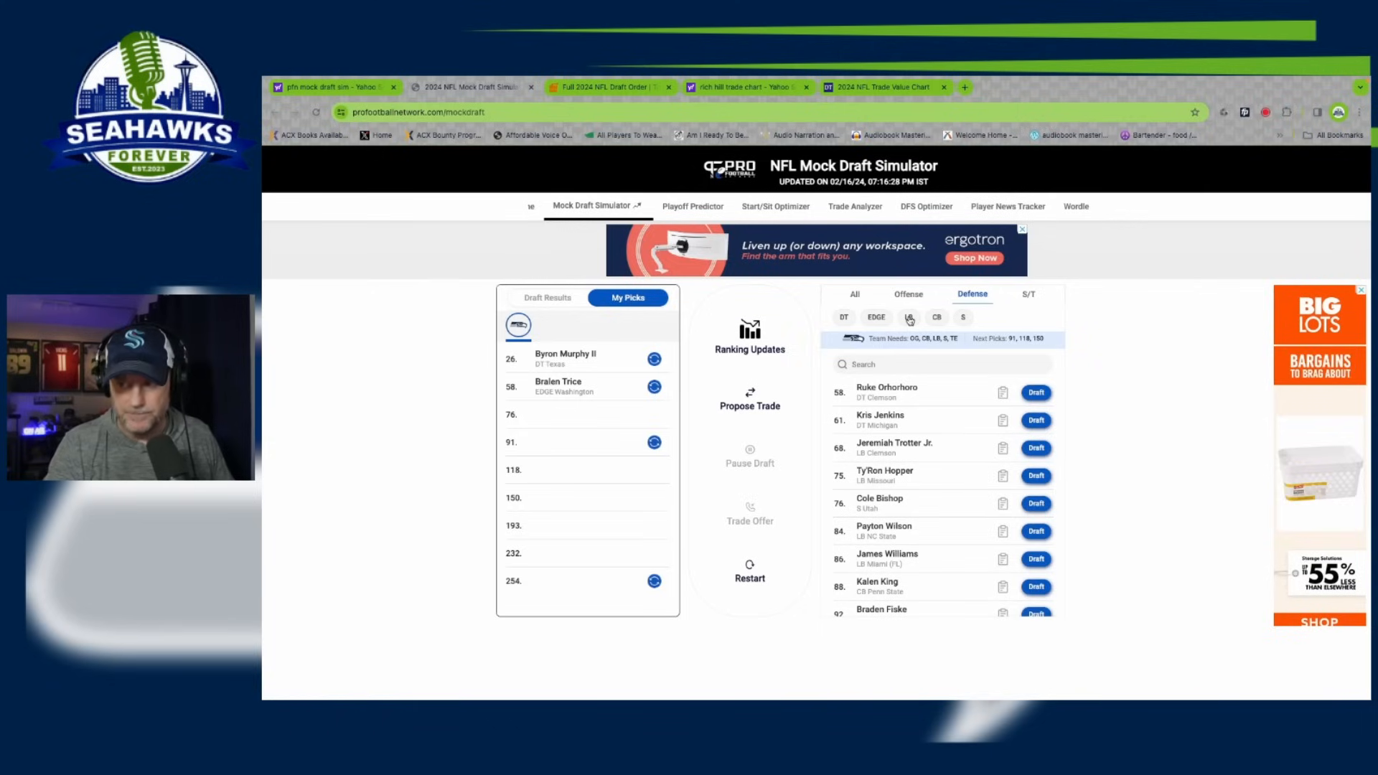
pyautogui.click(854, 297)
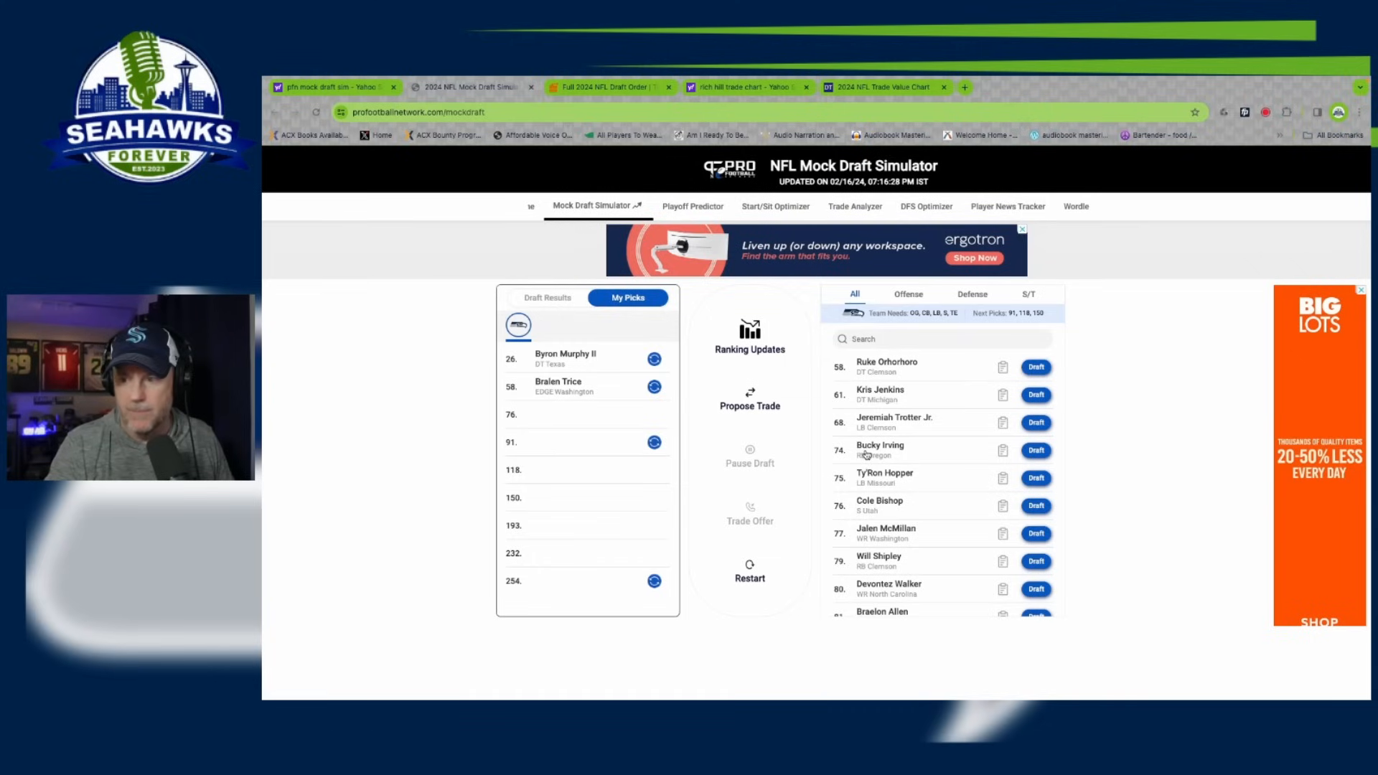
pyautogui.click(972, 295)
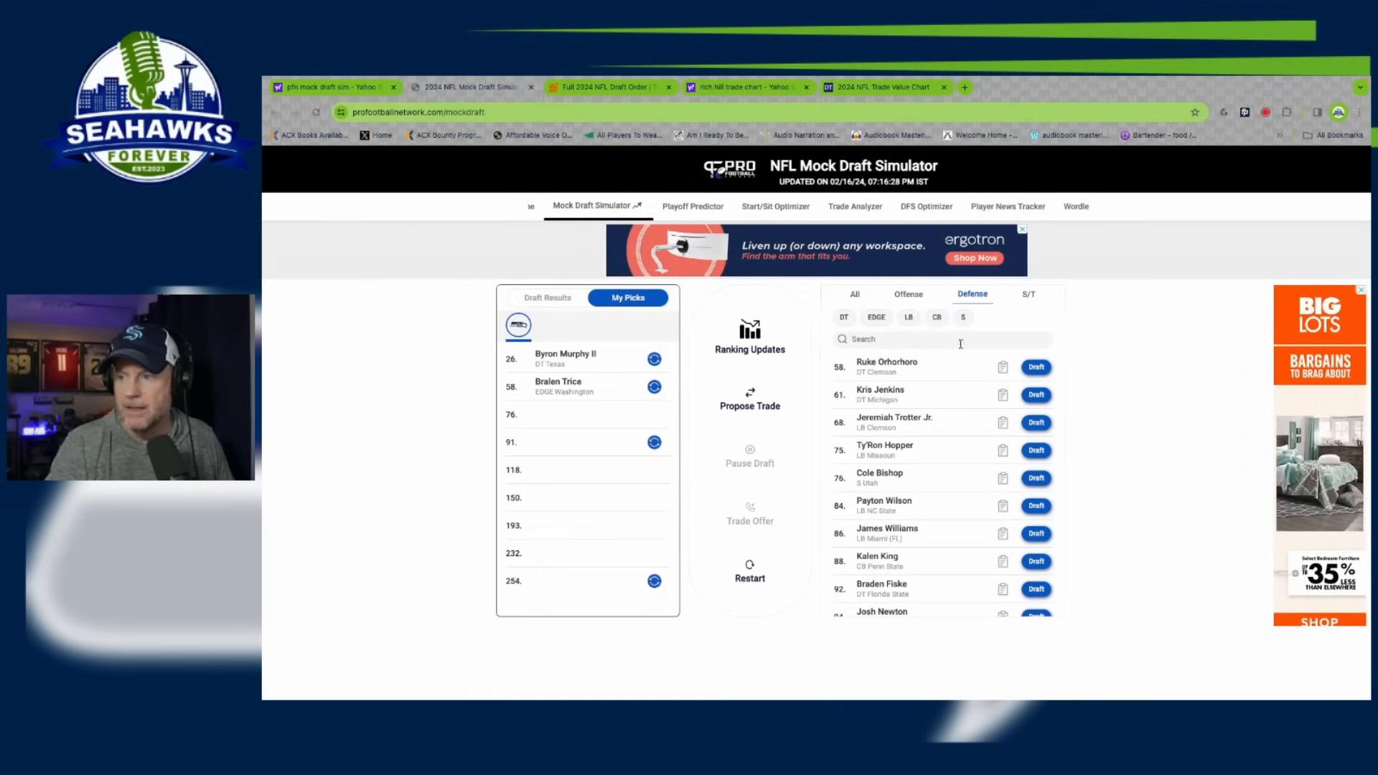
pyautogui.click(909, 318)
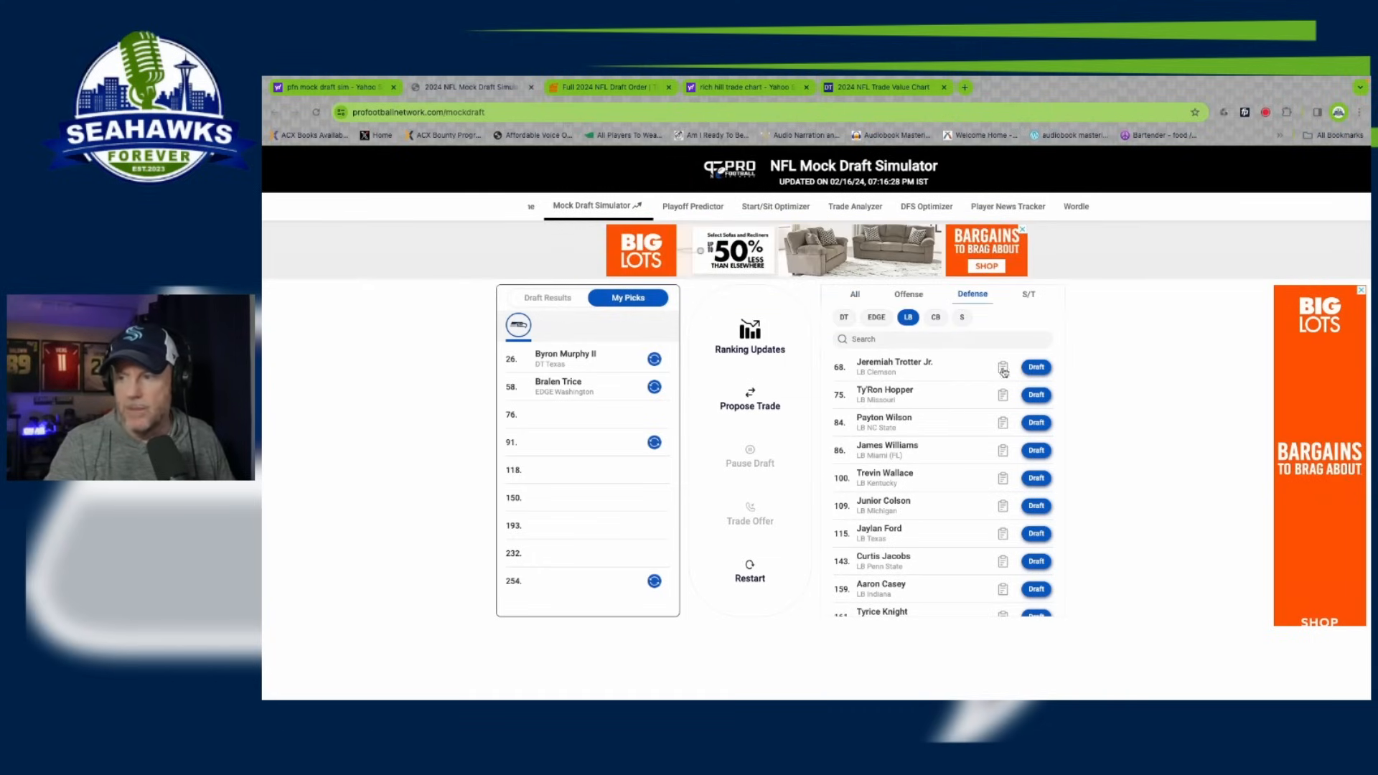
# Read the player info for linebackers Jeremiah Trotter Jr., Payton Wilson and Trevin Wallace.
pyautogui.click(1002, 368)
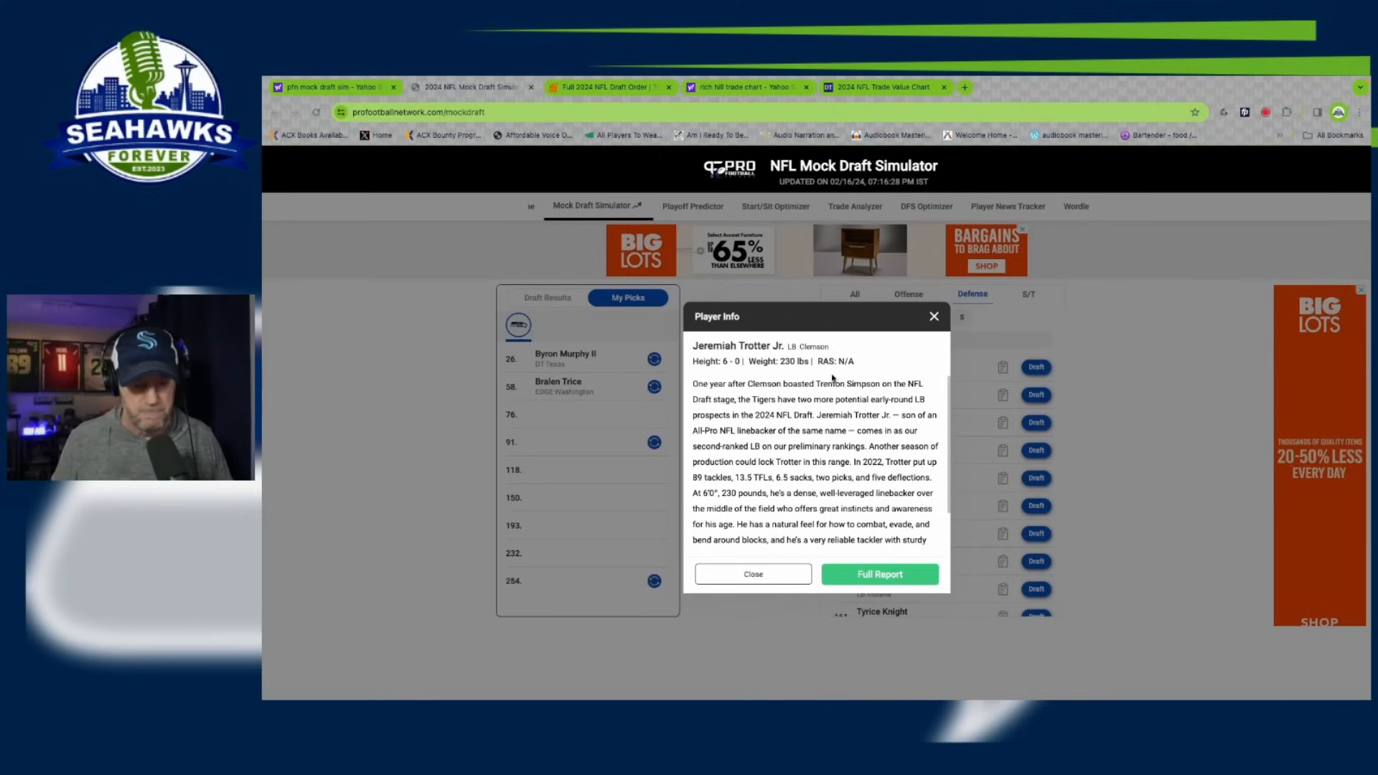
pyautogui.rightClick(832, 379)
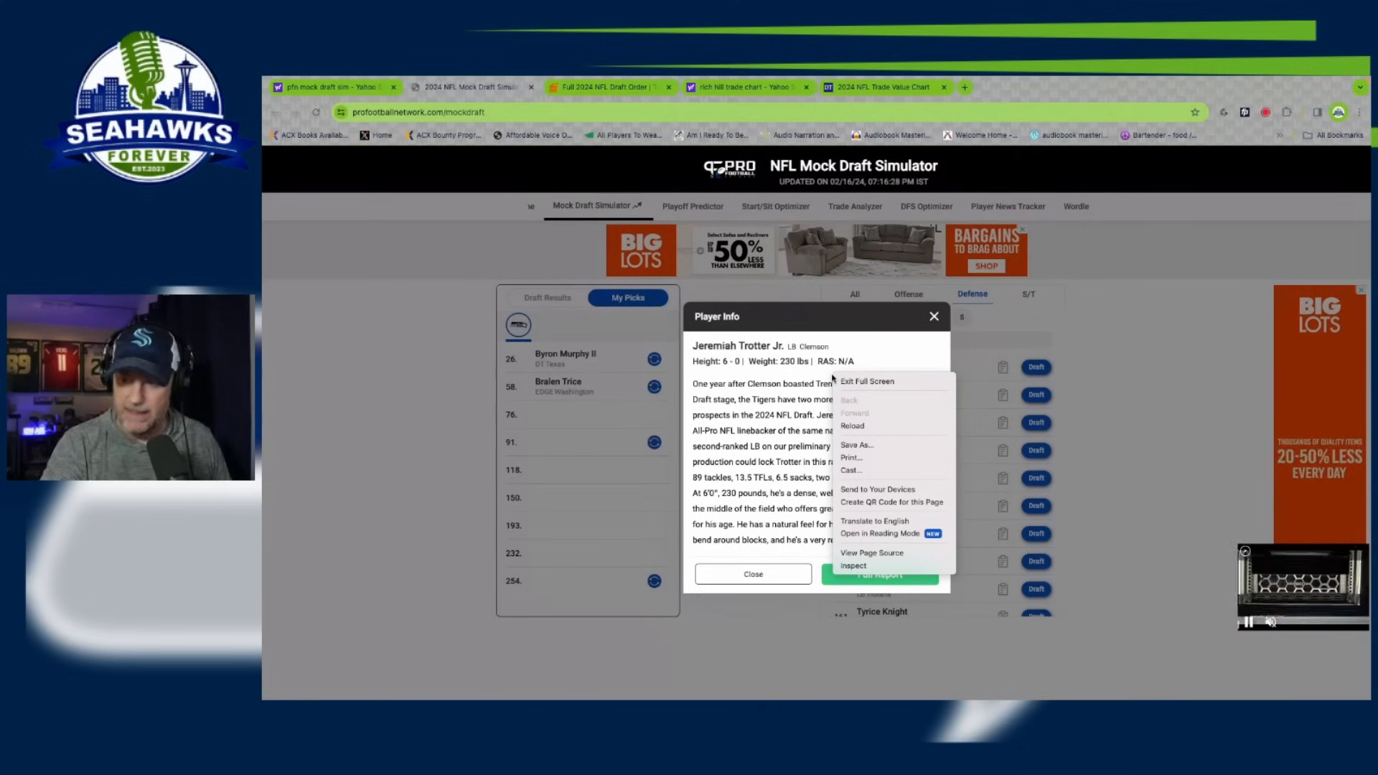
pyautogui.click(802, 378)
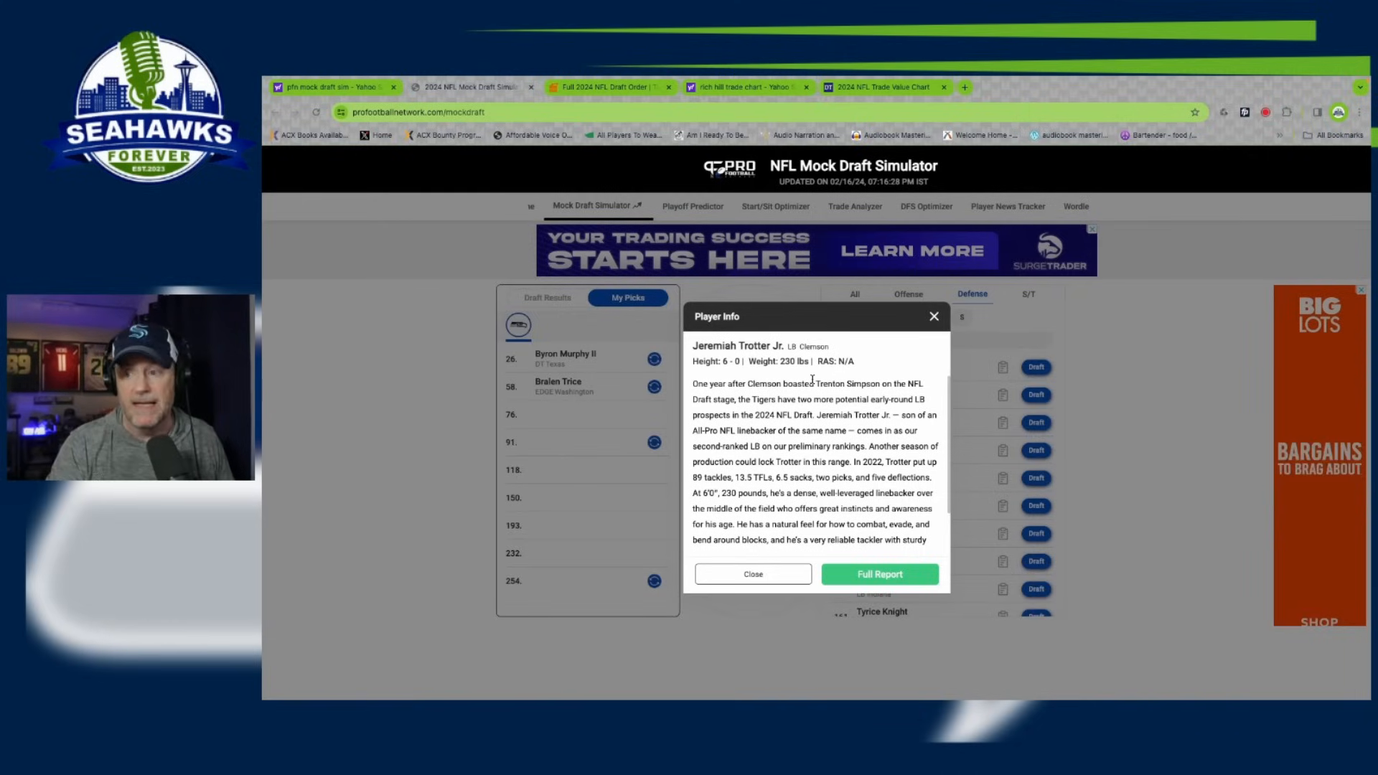
pyautogui.click(934, 317)
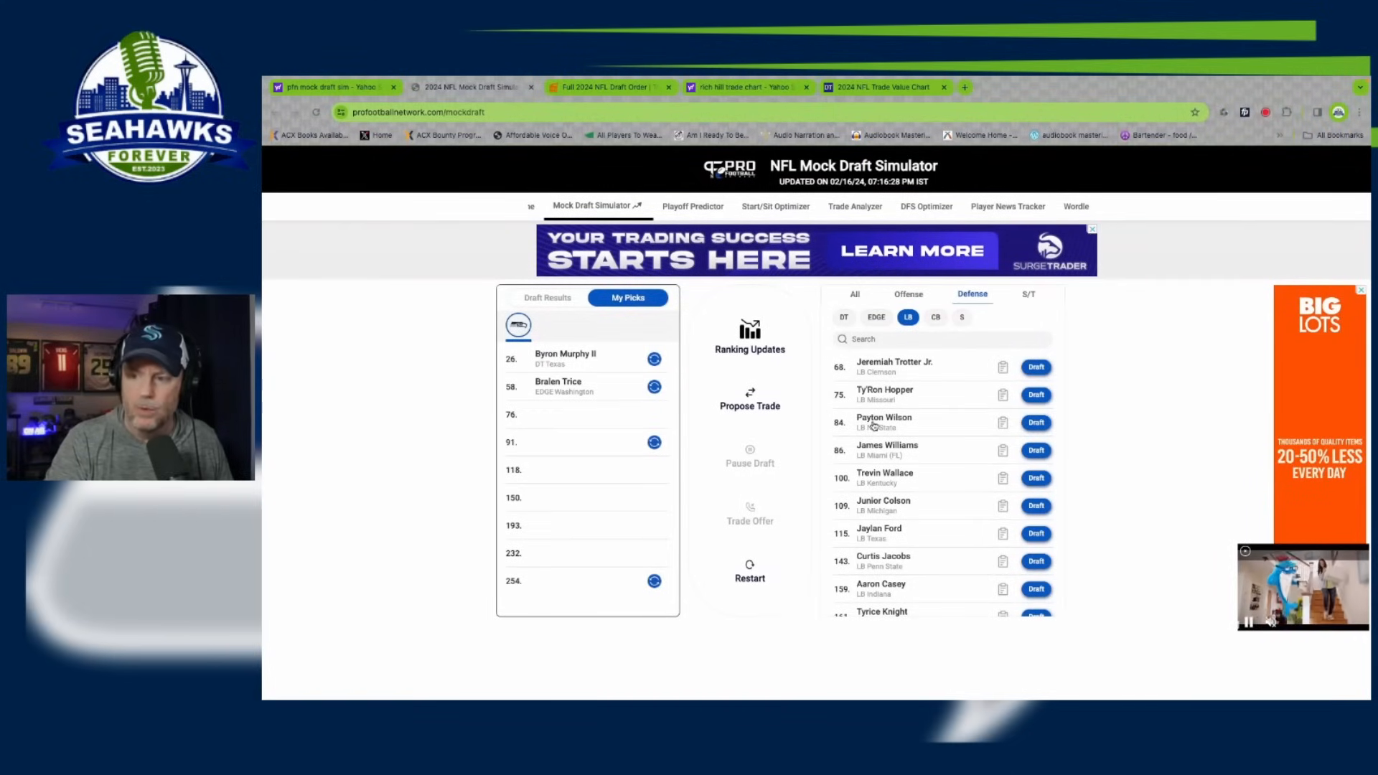
pyautogui.click(1003, 425)
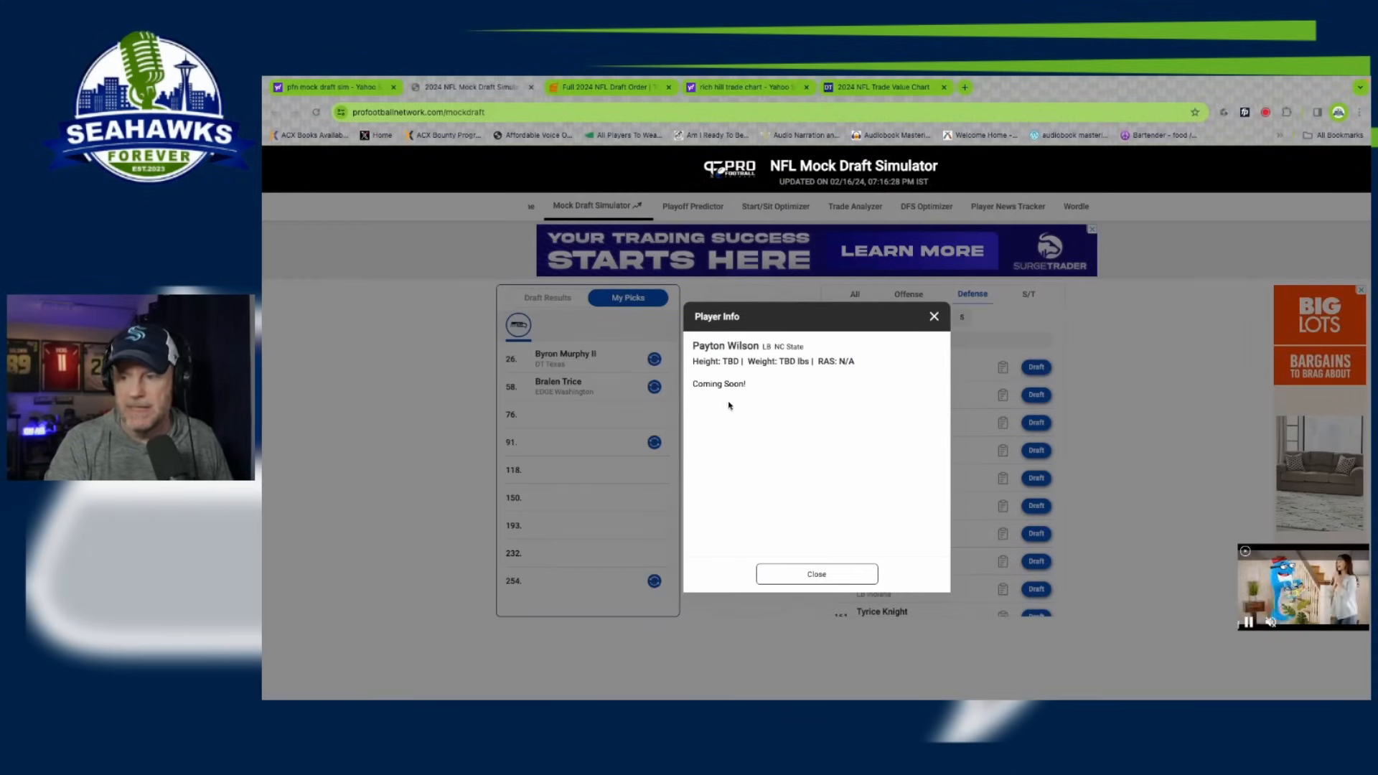
pyautogui.click(934, 316)
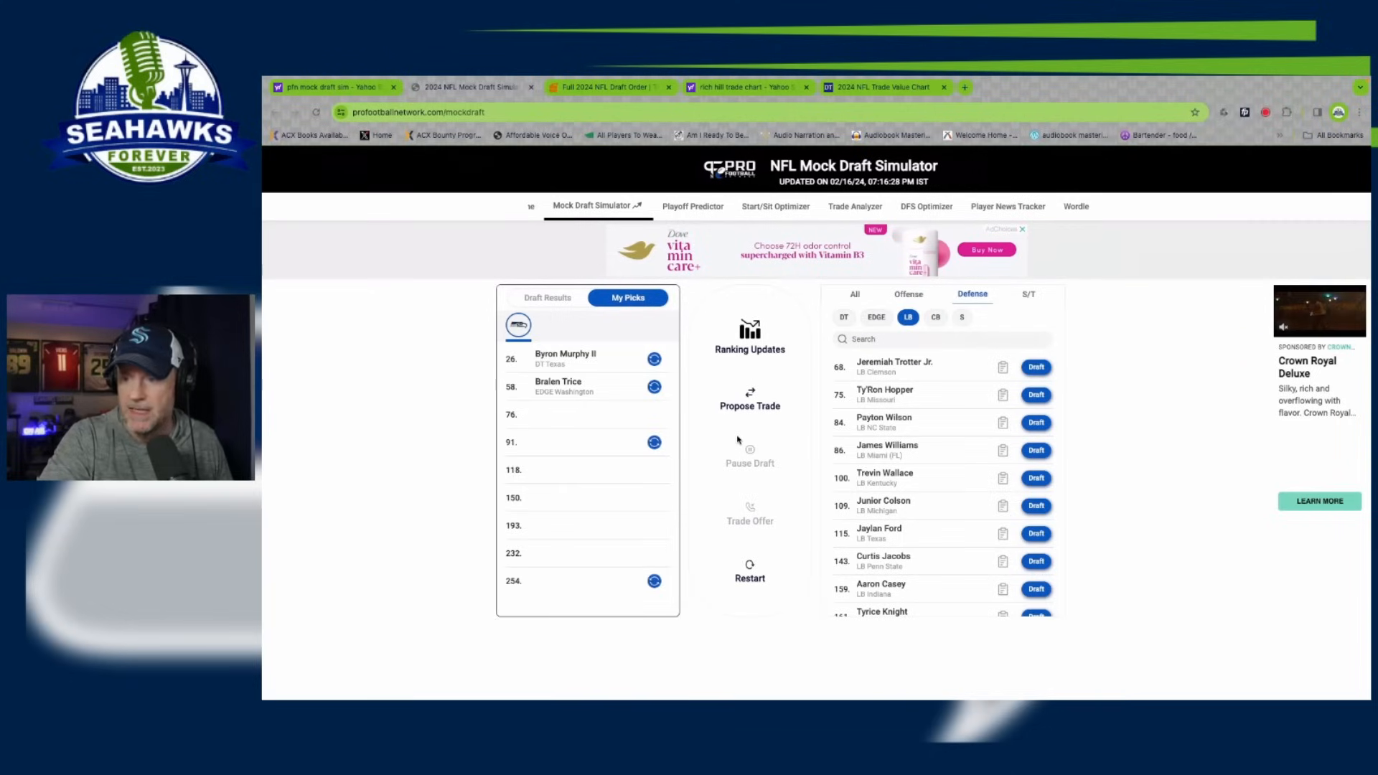
pyautogui.click(1003, 478)
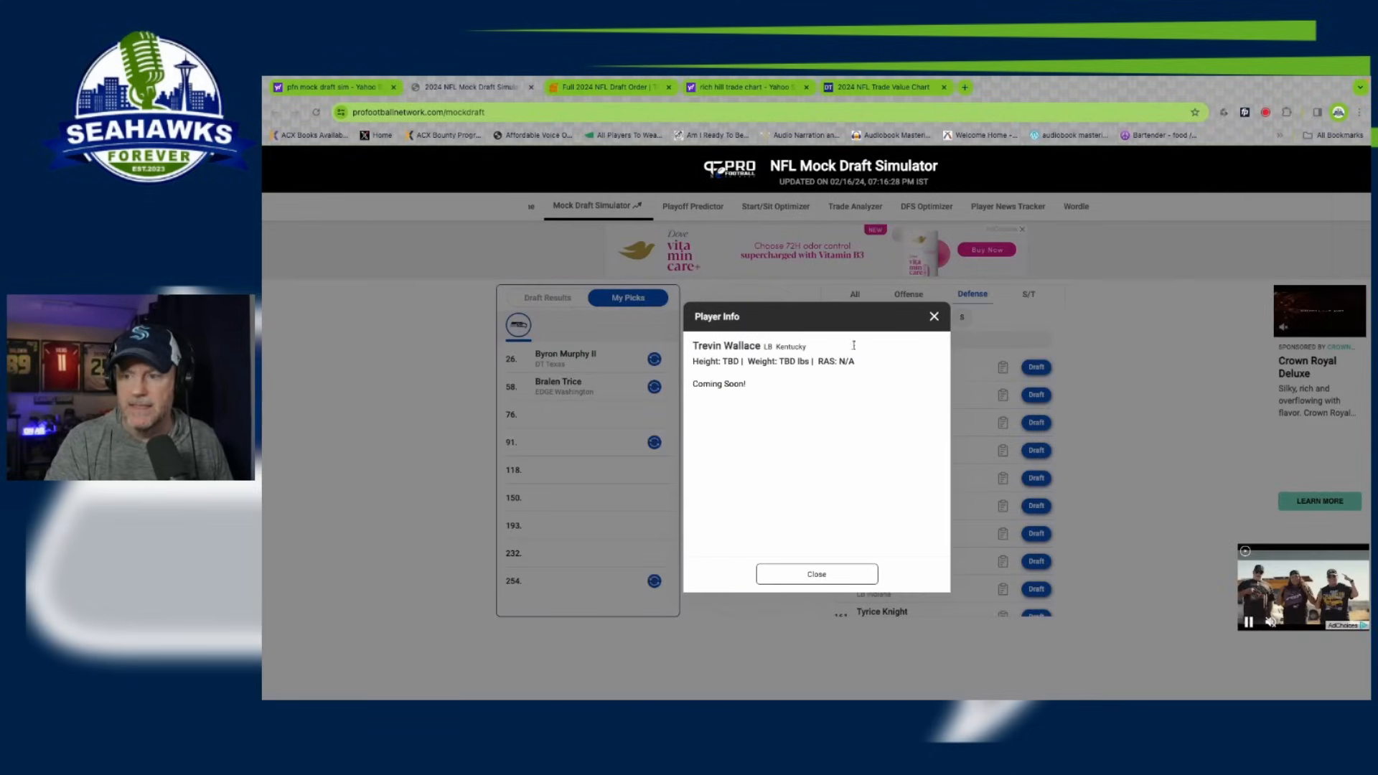
pyautogui.click(932, 316)
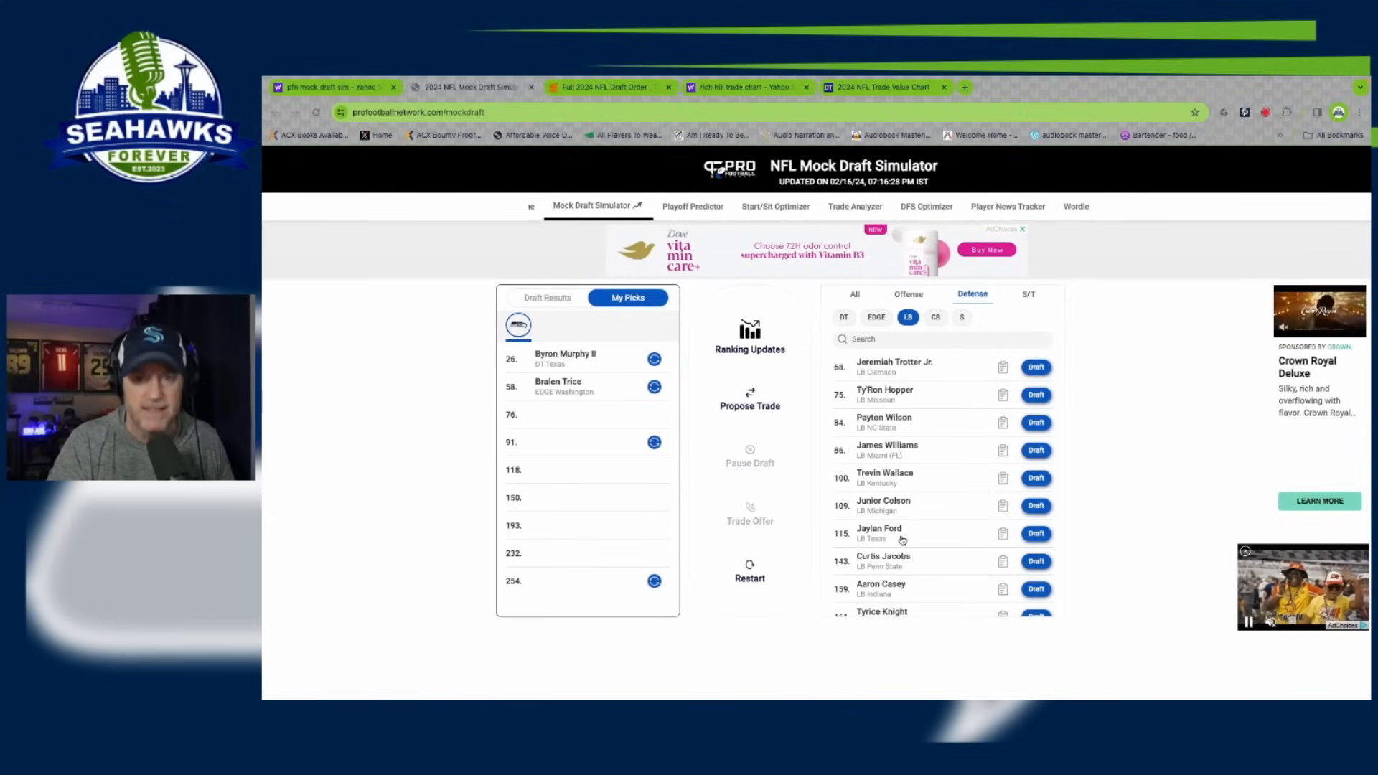
# Look through the remaining linebackers and draft Payton Wilson of NC State with pick 76.
pyautogui.scroll(-3, 902, 539)
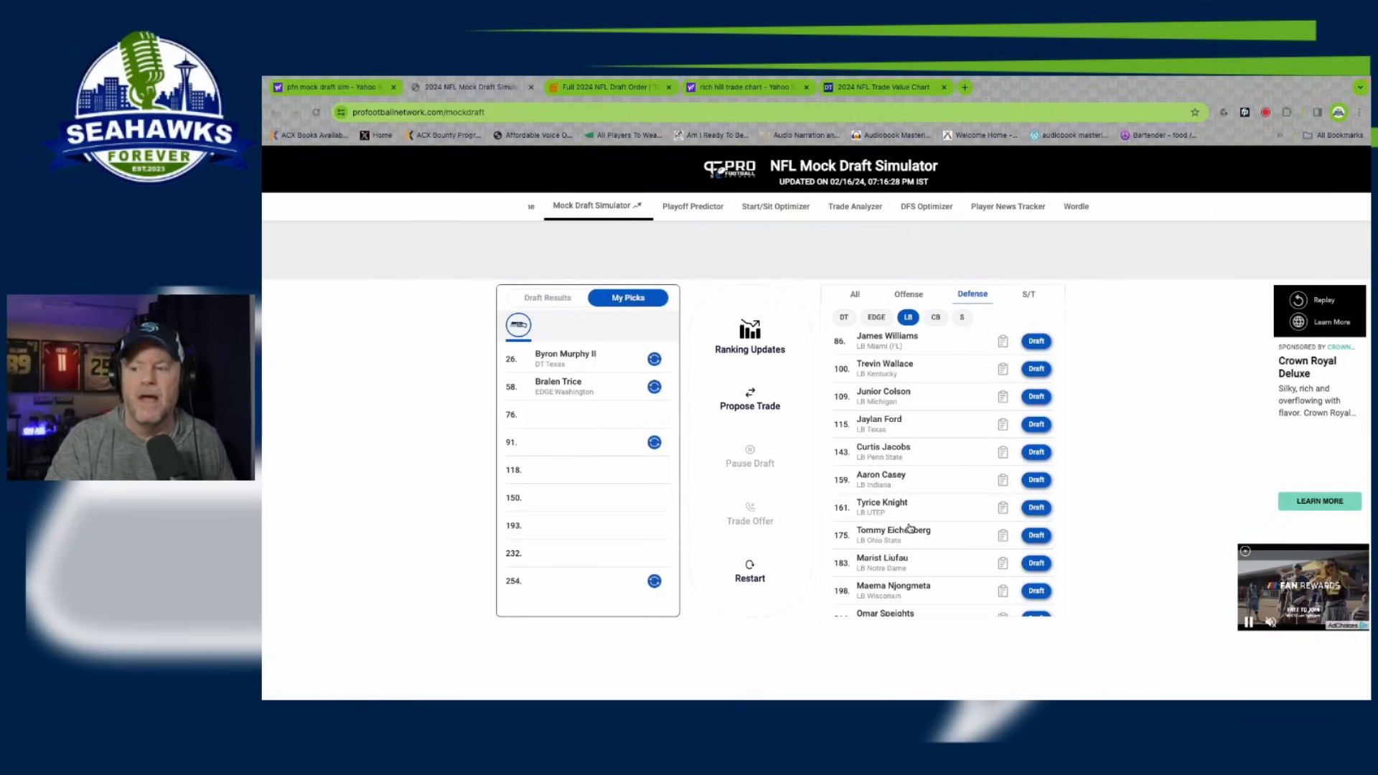
pyautogui.scroll(-2, 907, 530)
pyautogui.scroll(-5, 907, 529)
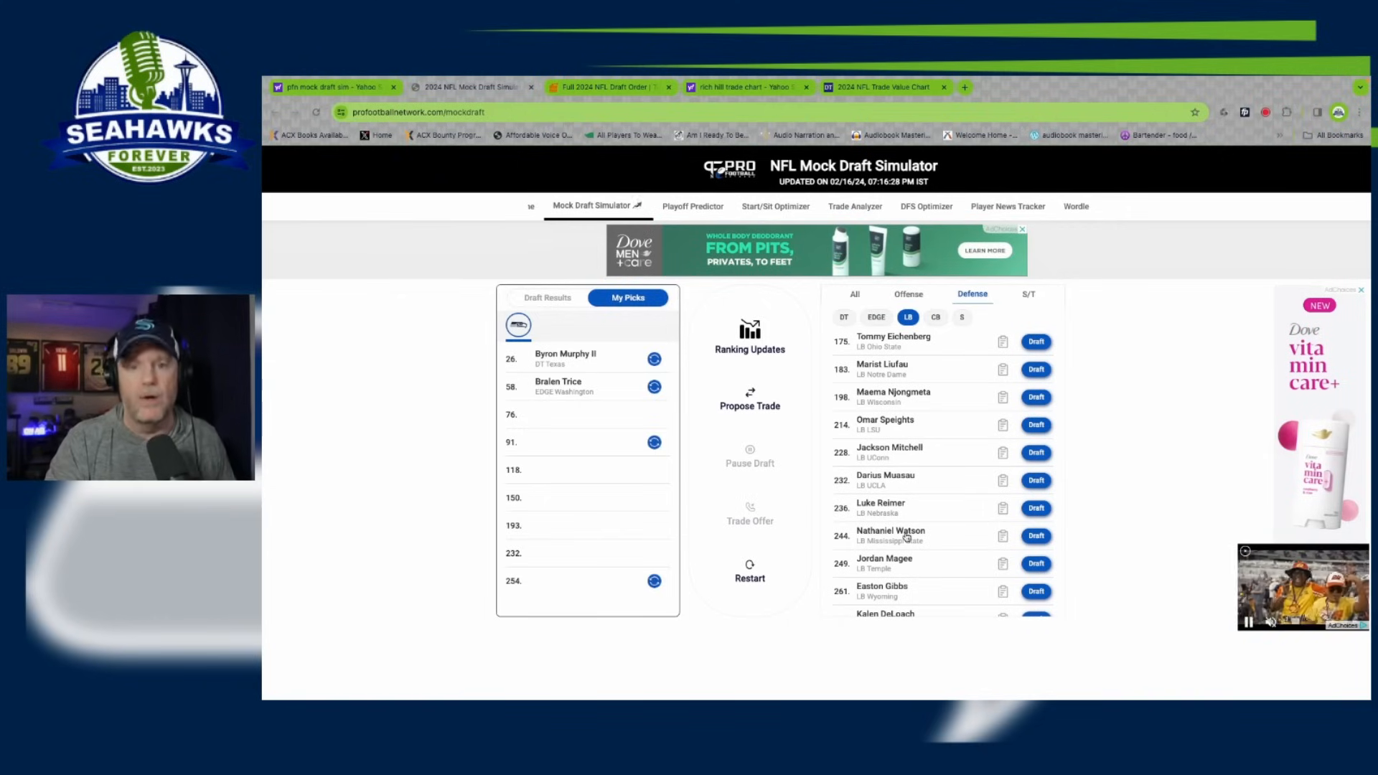
pyautogui.scroll(5, 906, 536)
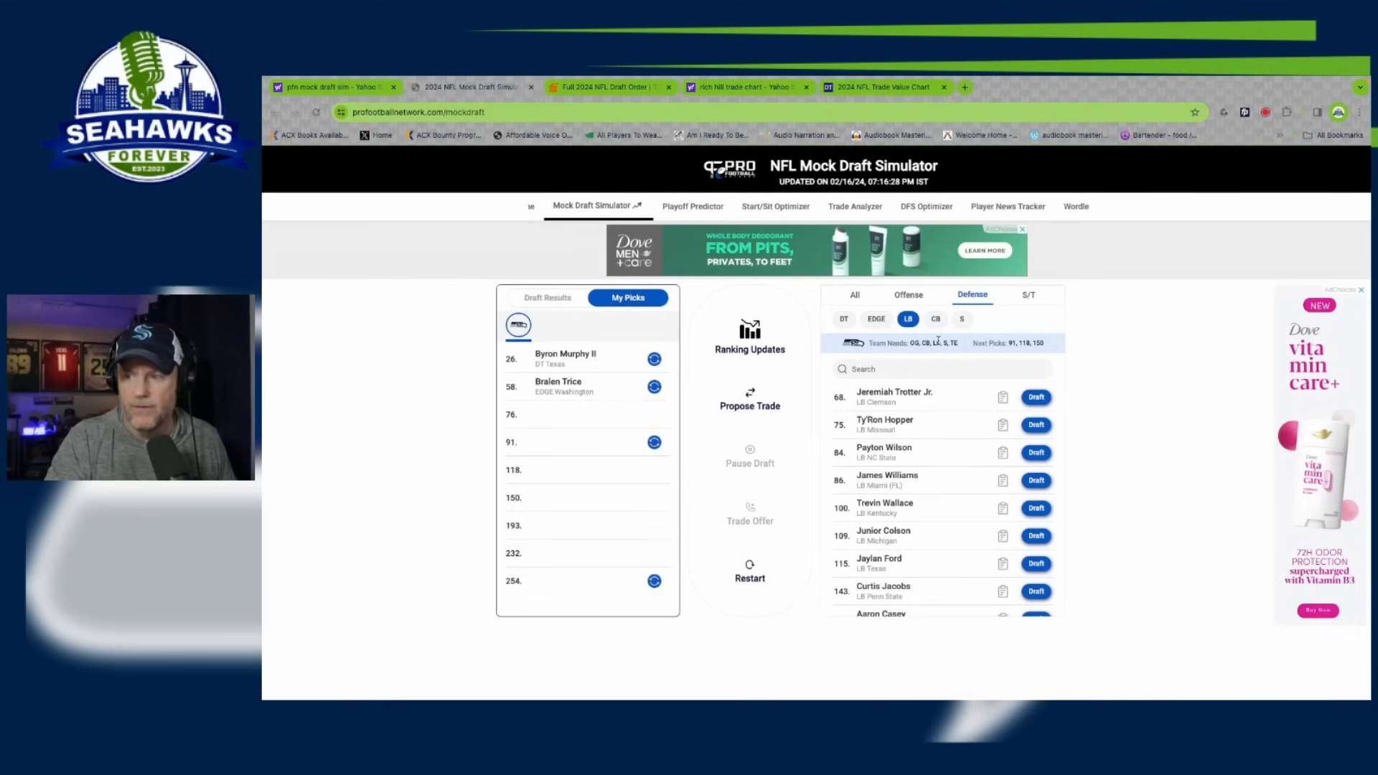
pyautogui.click(1037, 453)
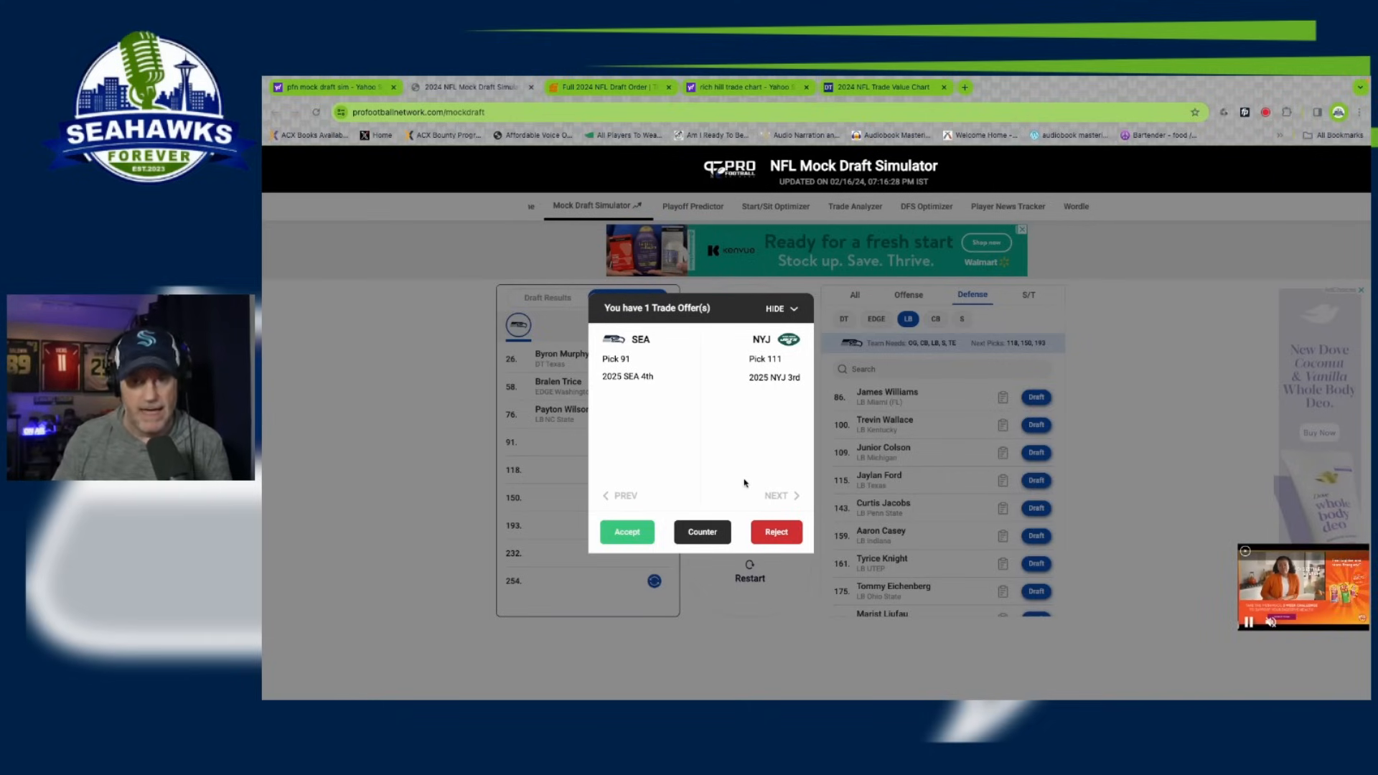
# Hide the New York Jets trade offer for pick 91 and filter the offensive prospects to guards.
pyautogui.click(793, 309)
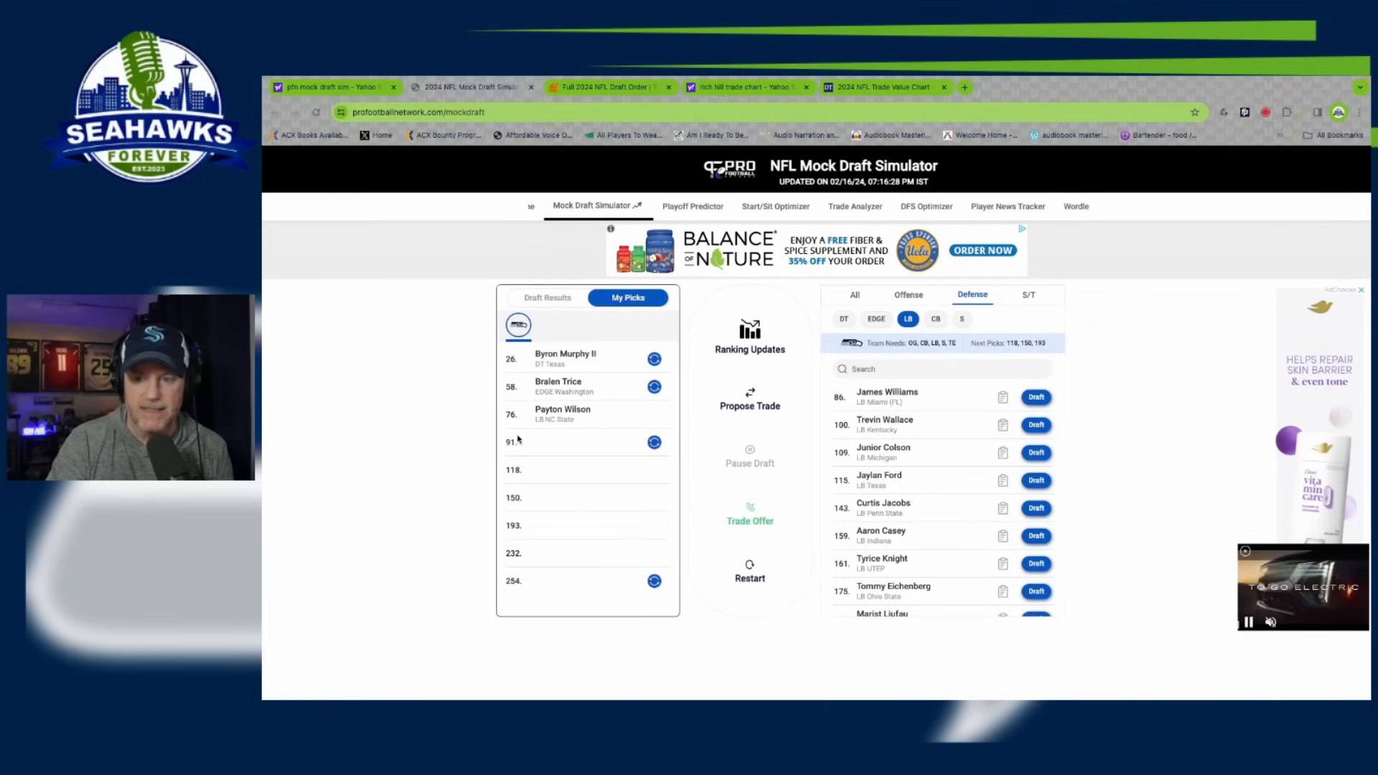
pyautogui.click(908, 297)
pyautogui.click(987, 320)
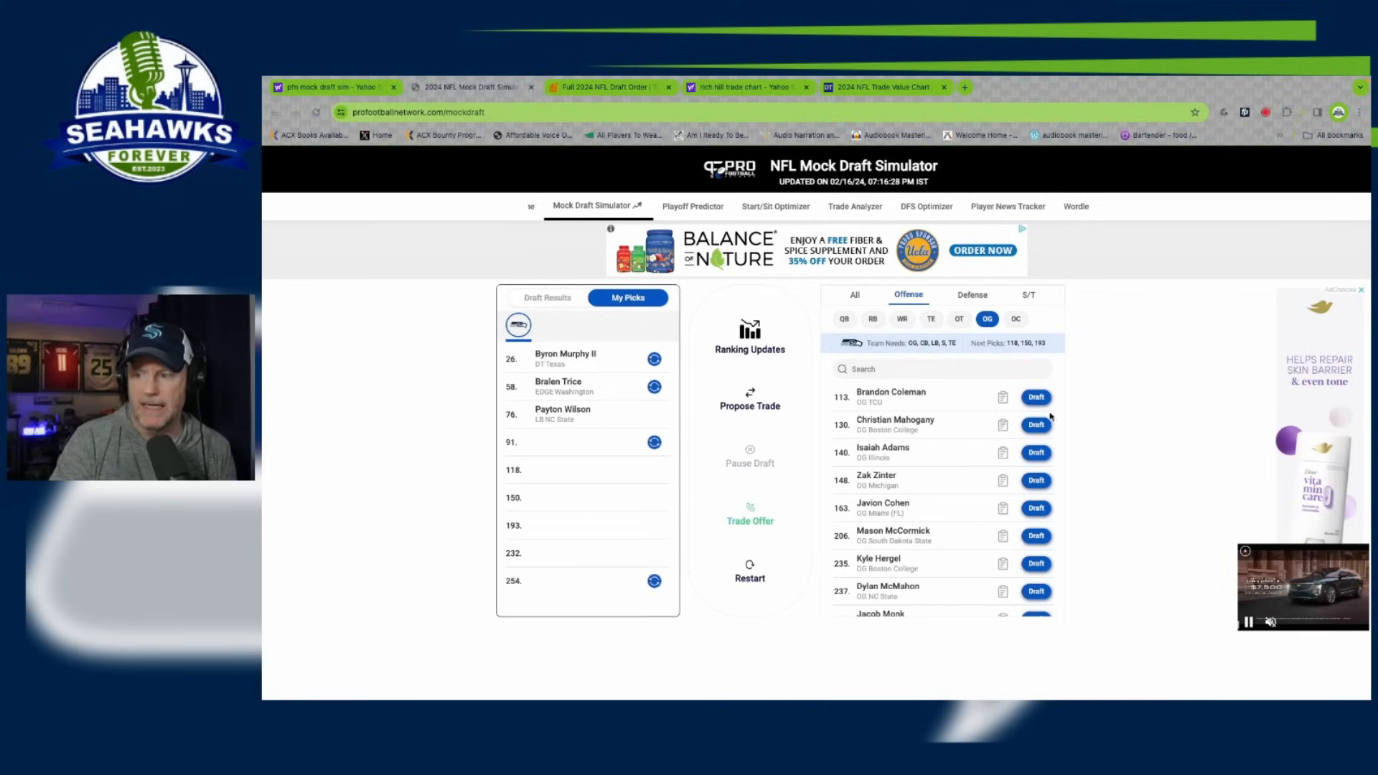
# Read Christian Mahogany's player info and draft him with pick 91.
pyautogui.click(1003, 426)
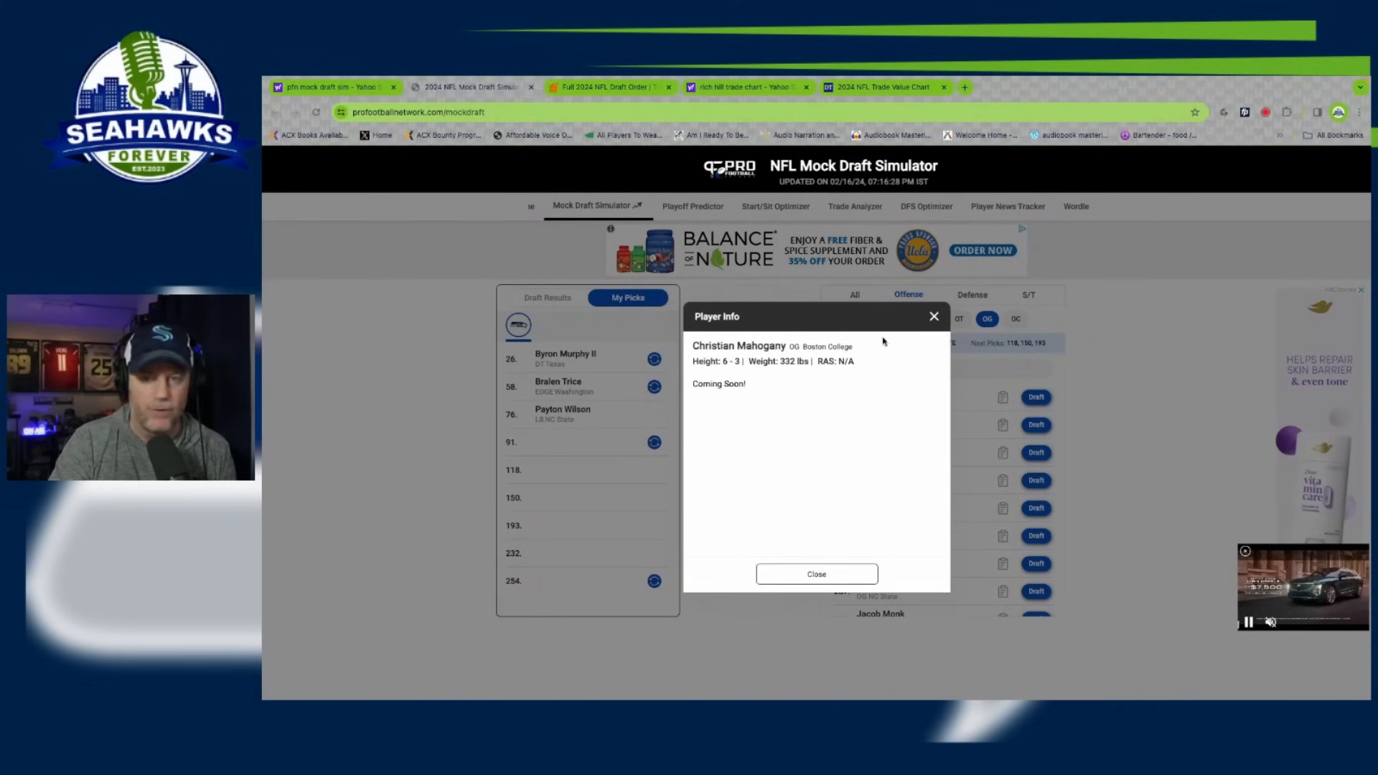
pyautogui.click(934, 317)
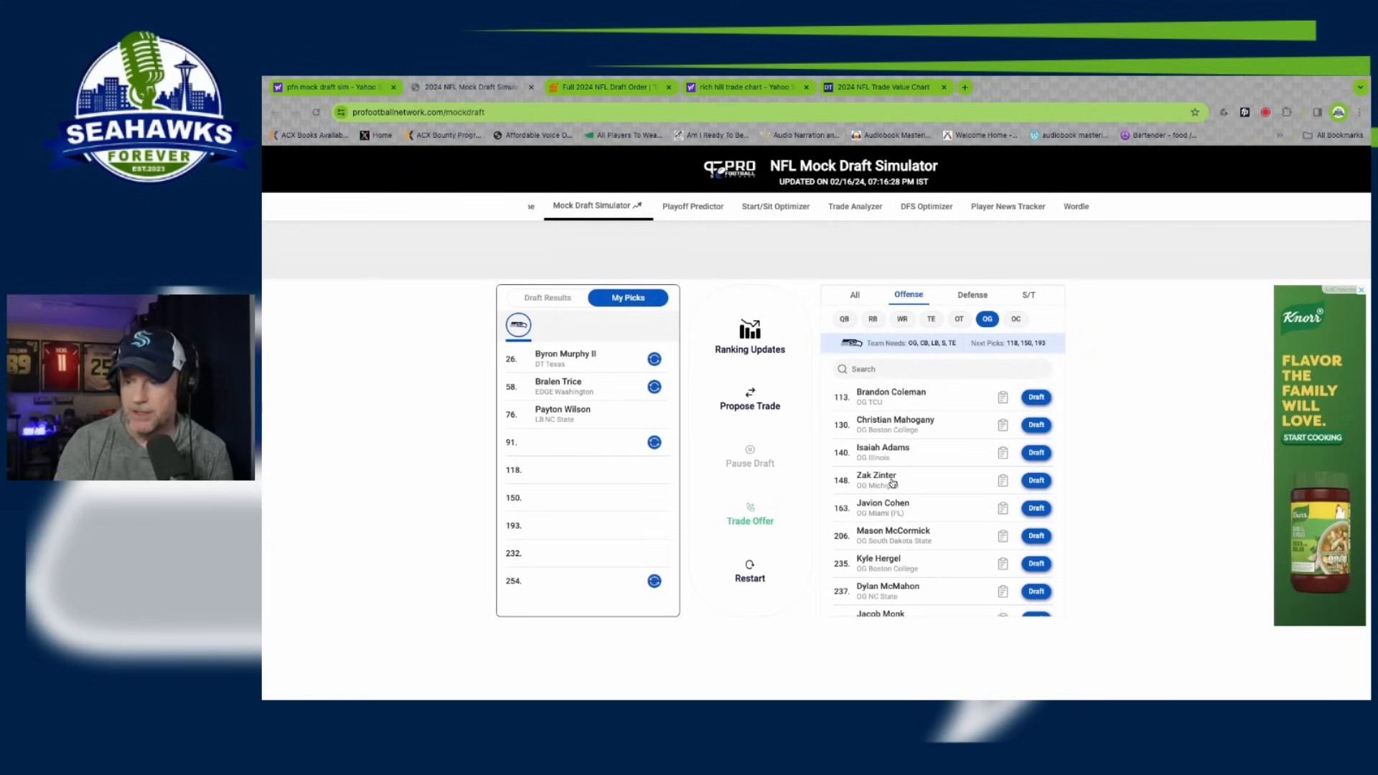
pyautogui.click(1034, 426)
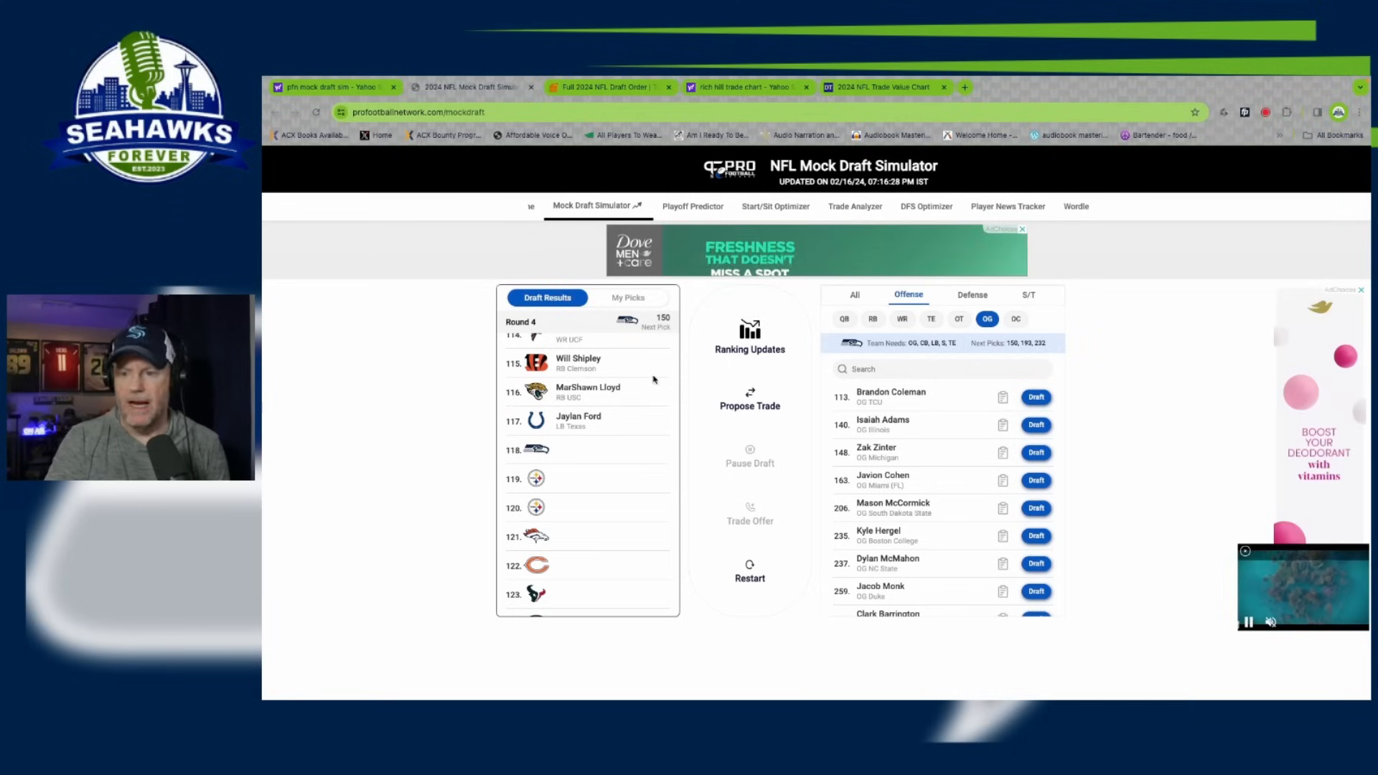
# Show Seattle's own picks and look through the prospects at all positions, including the player info for Jamari Thrash.
pyautogui.click(628, 297)
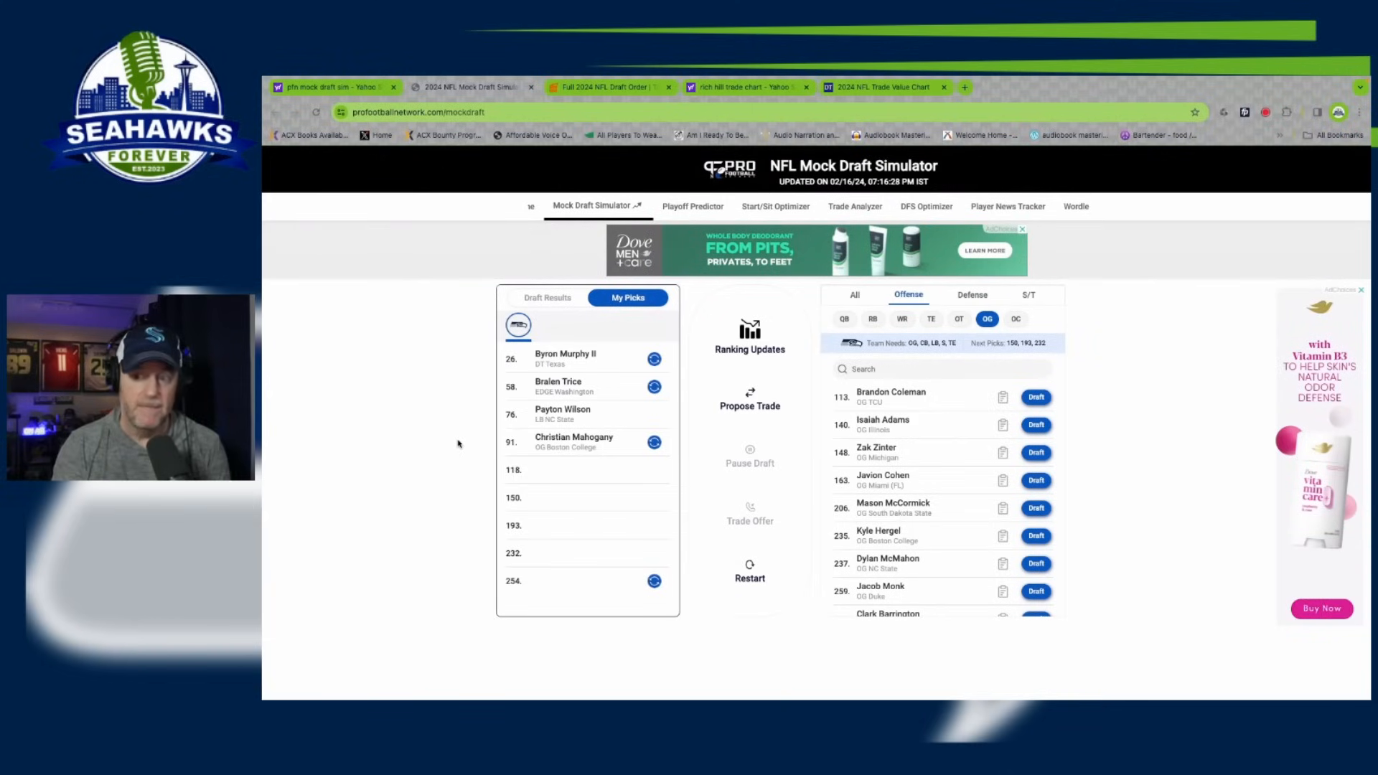
pyautogui.click(856, 297)
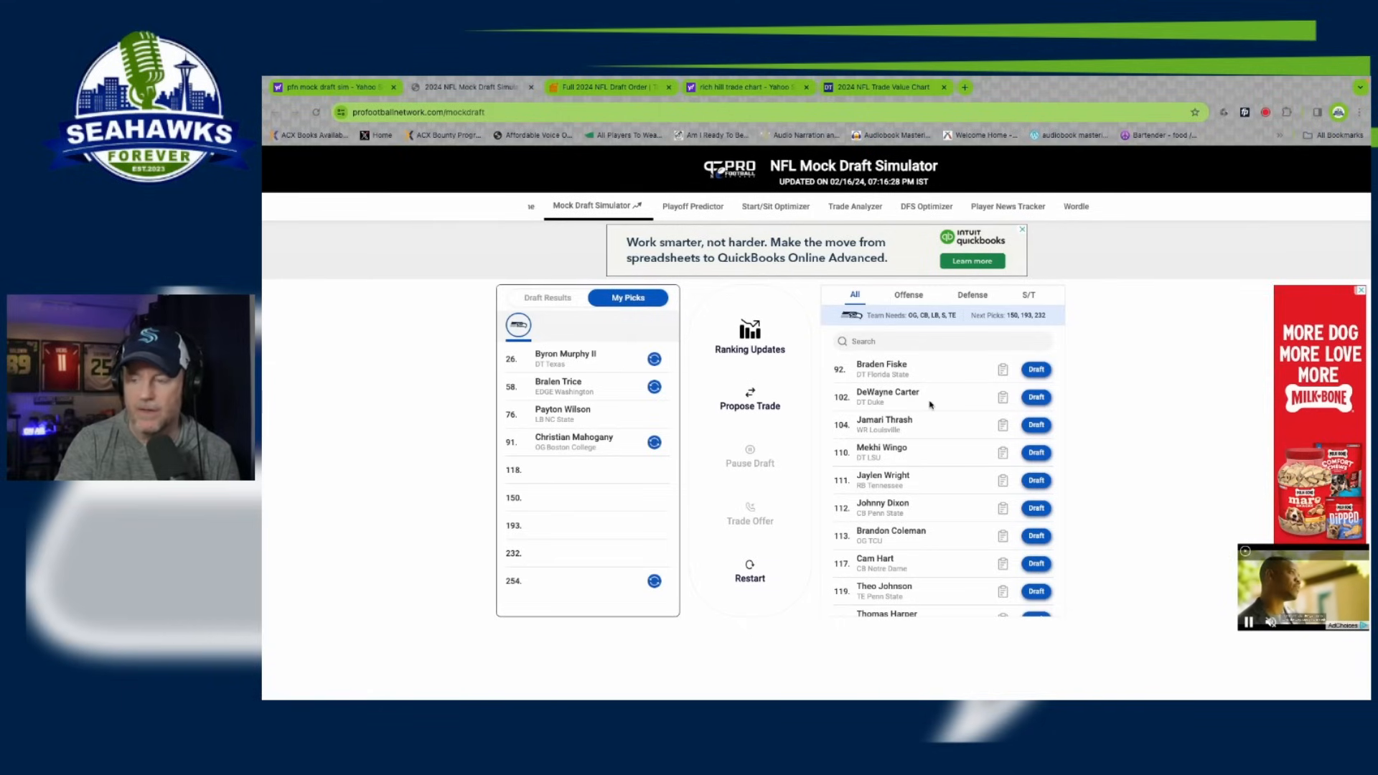
pyautogui.click(1003, 426)
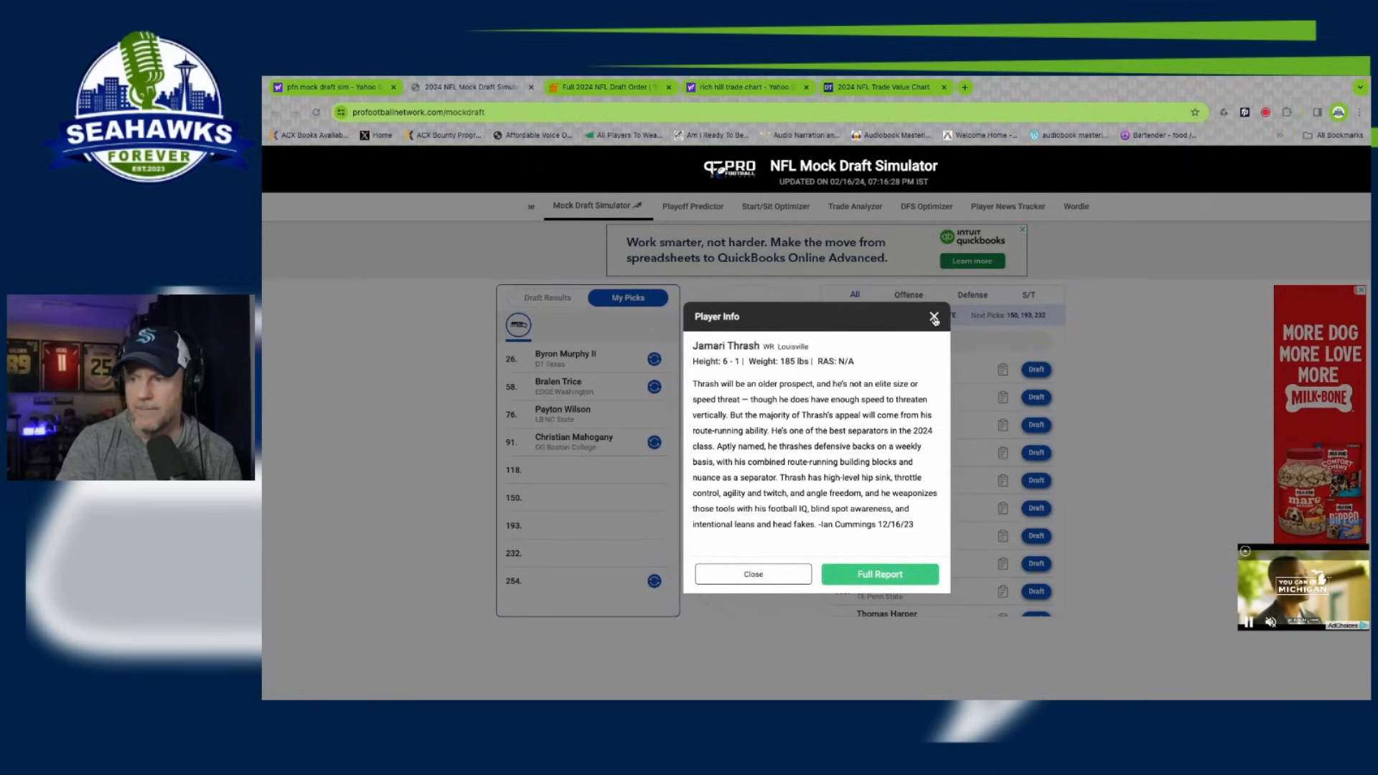
pyautogui.click(934, 317)
pyautogui.scroll(-2, 958, 457)
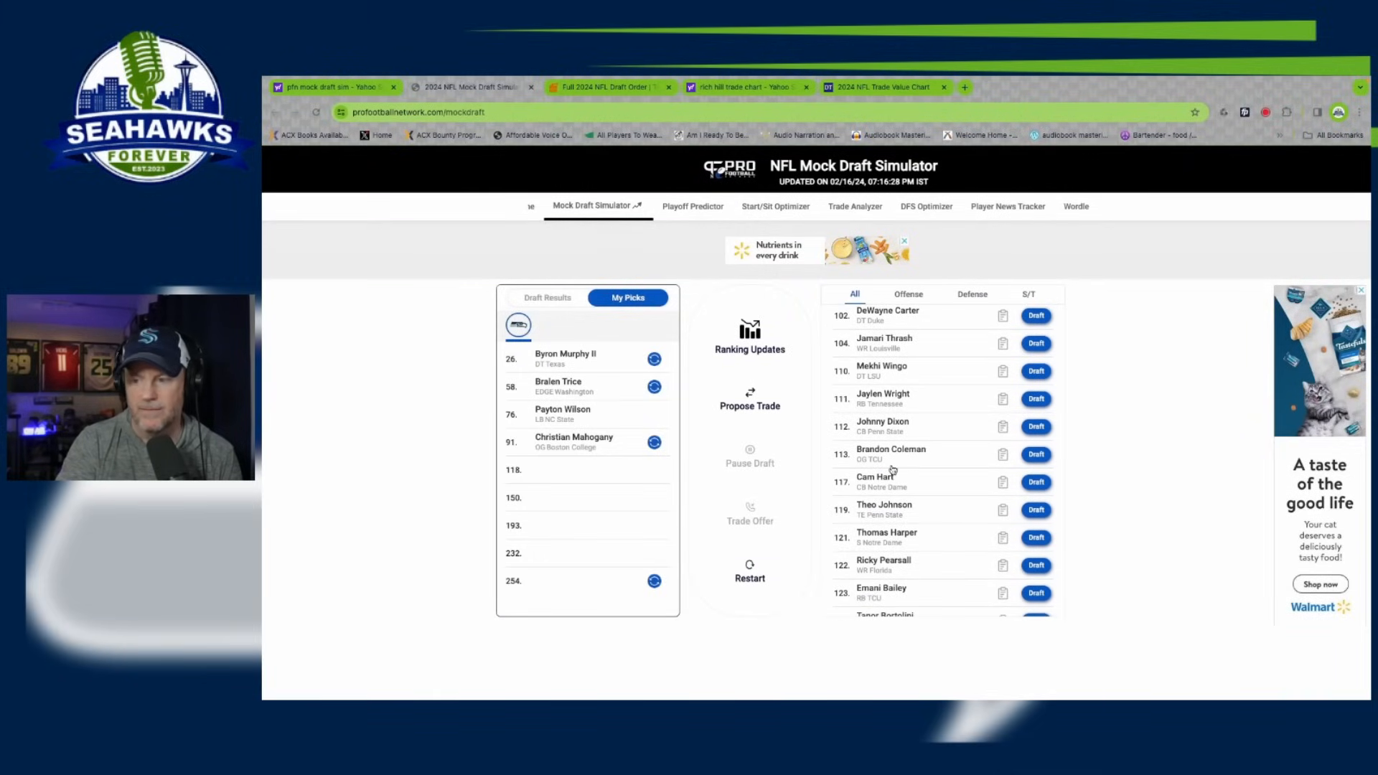
pyautogui.scroll(-1, 892, 470)
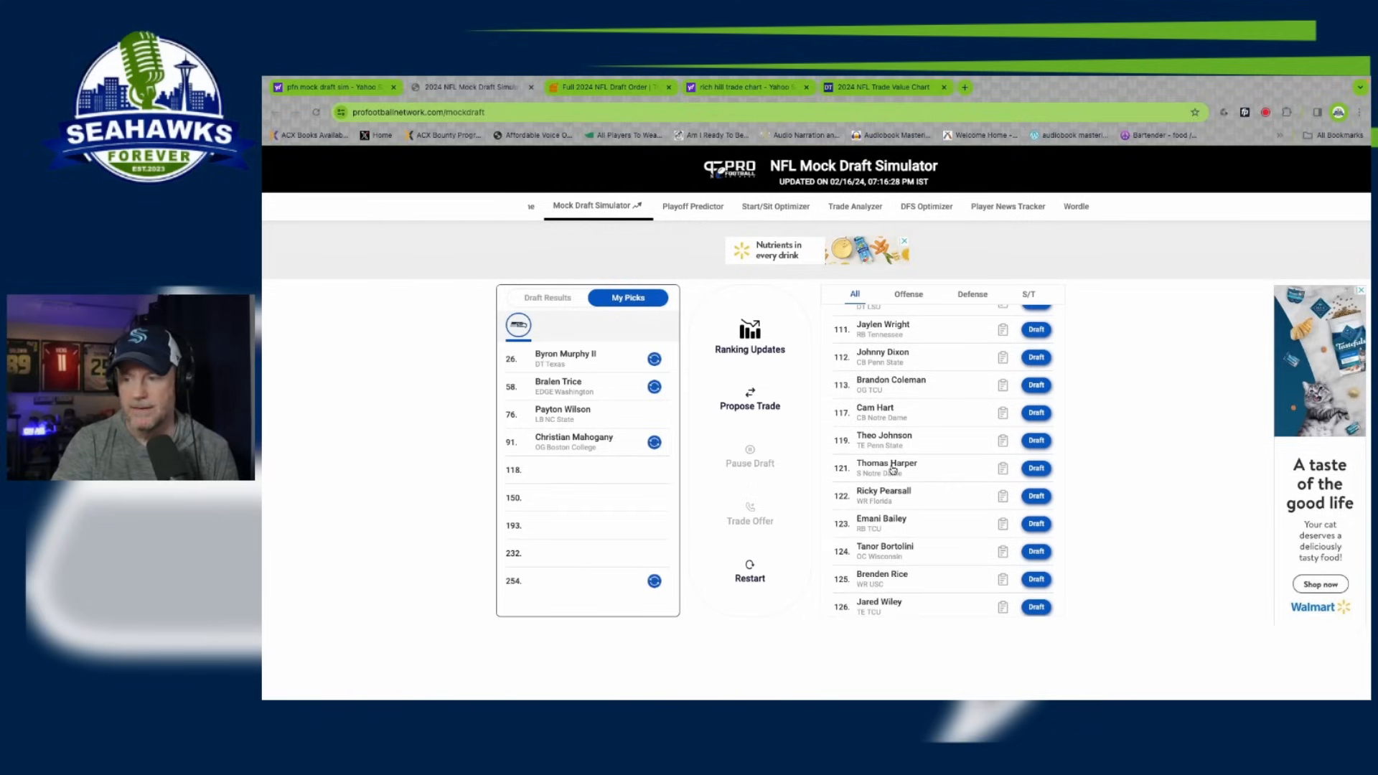
pyautogui.scroll(2, 890, 478)
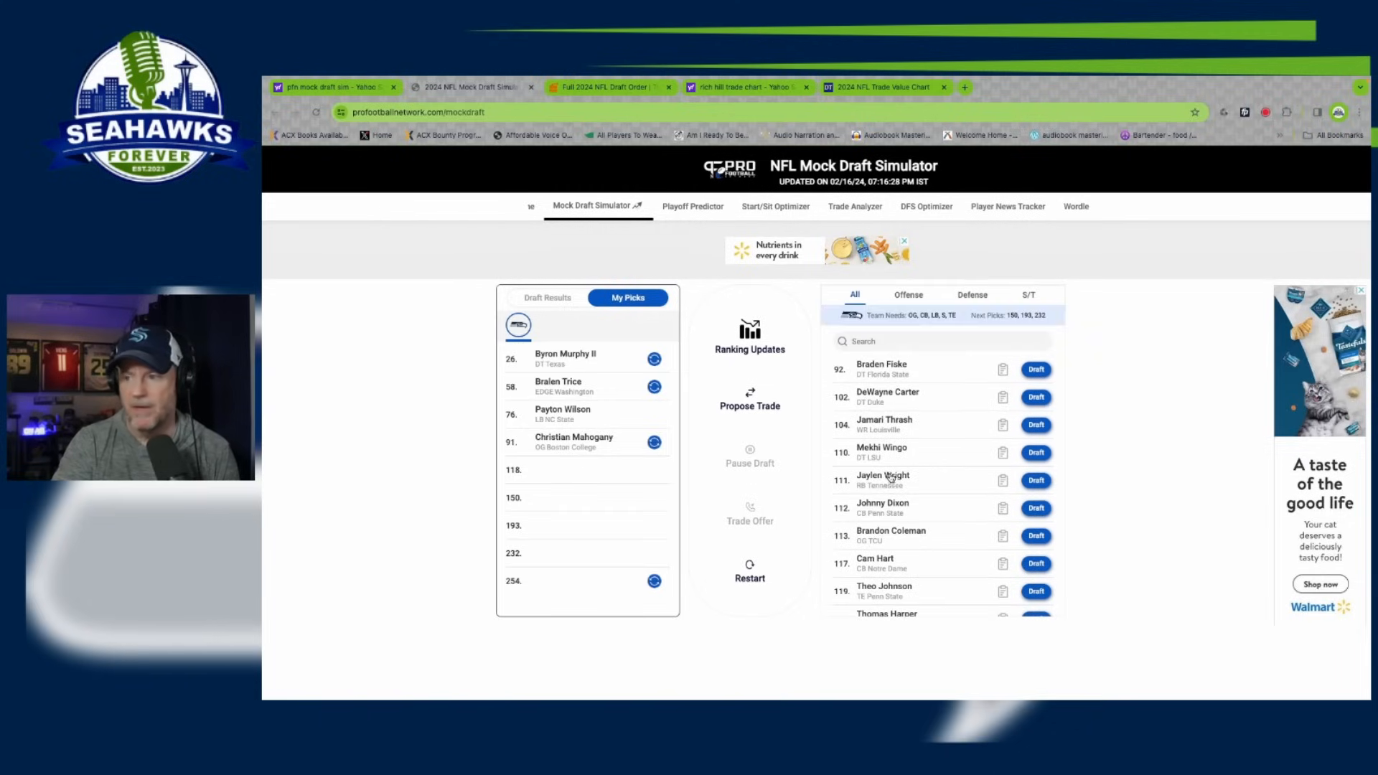
# Filter the defensive prospects to safeties and read the player info for Kitan Oladapo and Malik Mustapha.
pyautogui.click(970, 300)
pyautogui.click(962, 319)
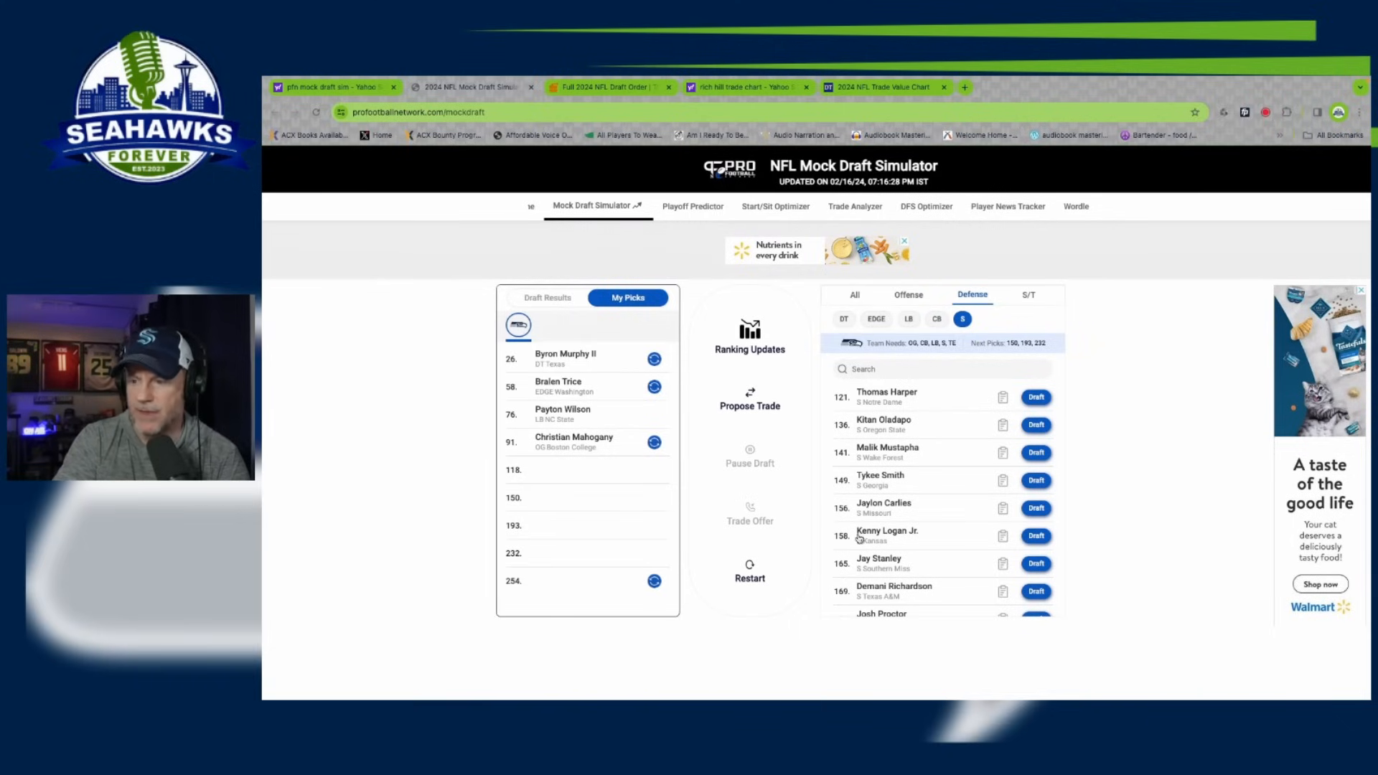
pyautogui.scroll(-2, 909, 517)
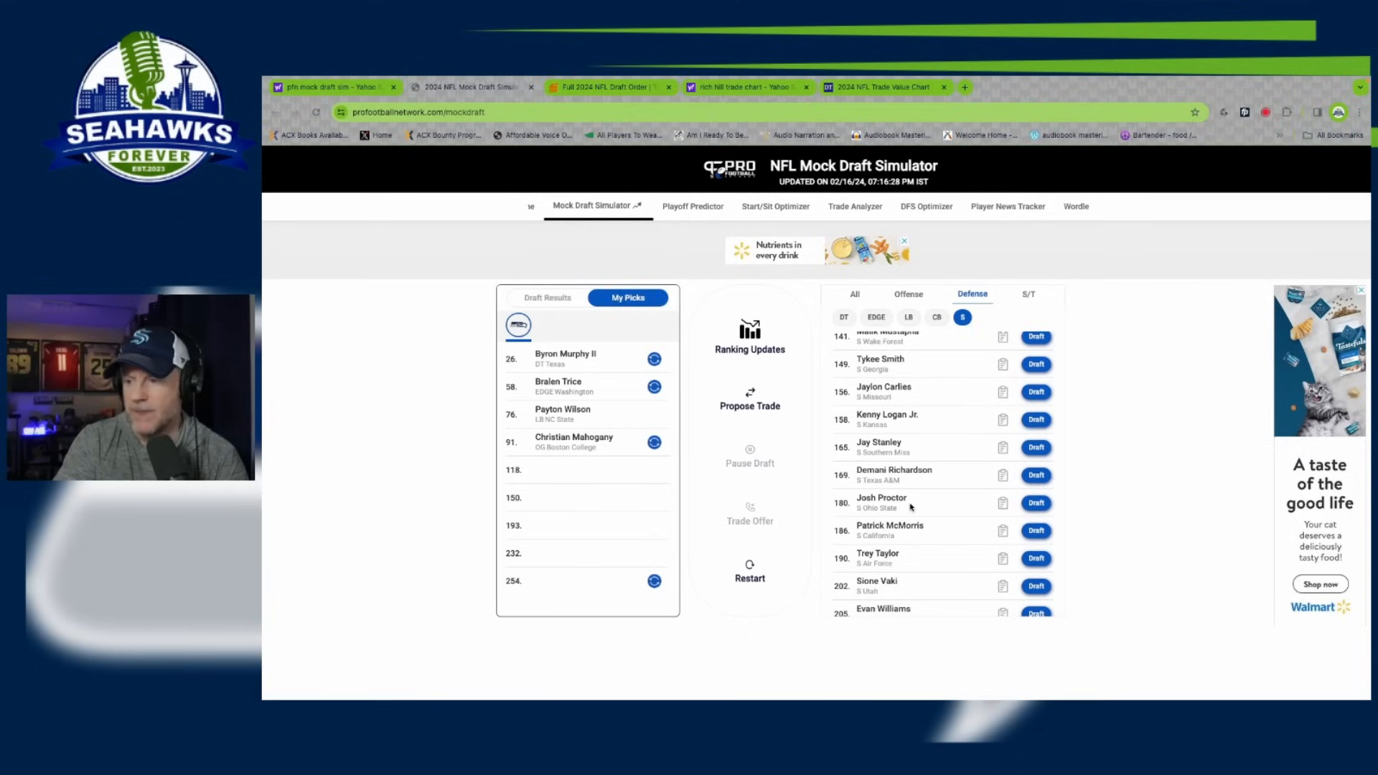
pyautogui.scroll(3, 910, 508)
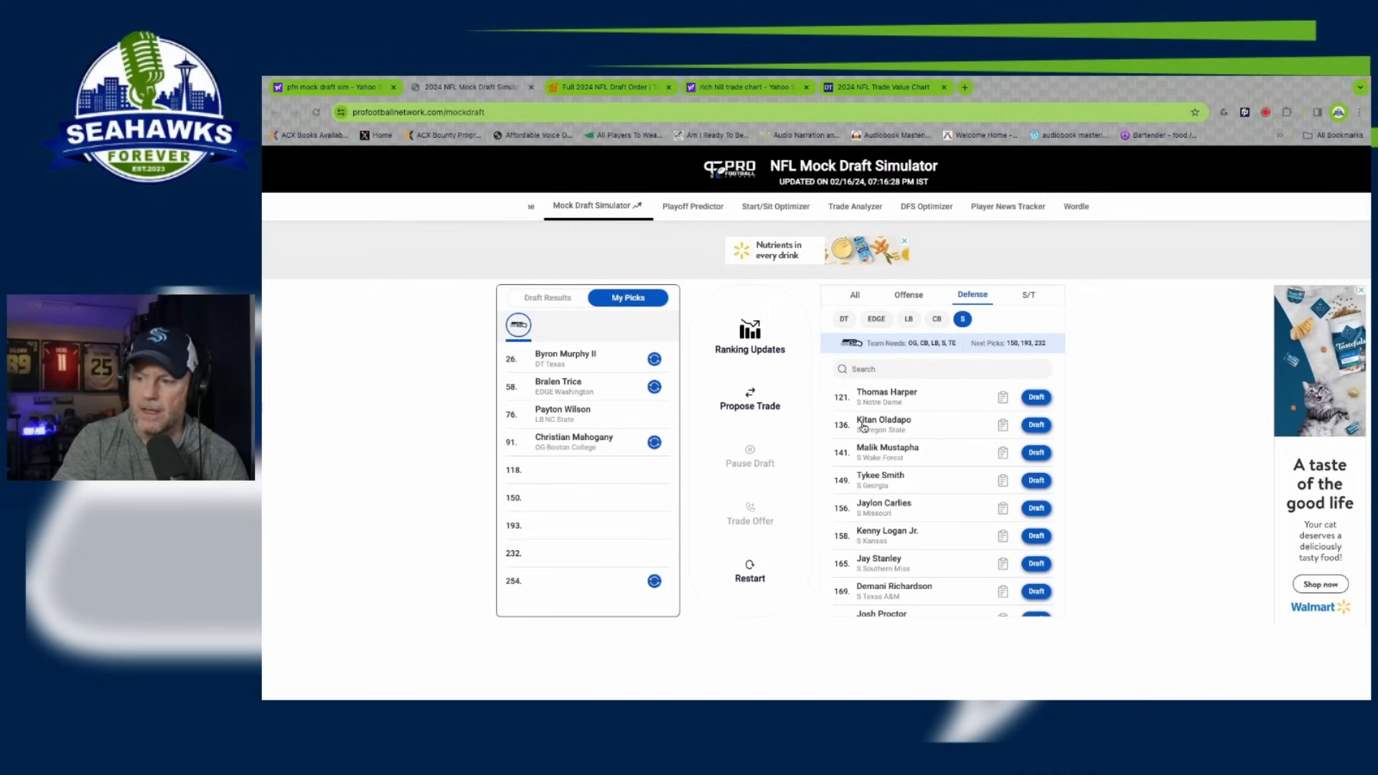
pyautogui.click(1003, 426)
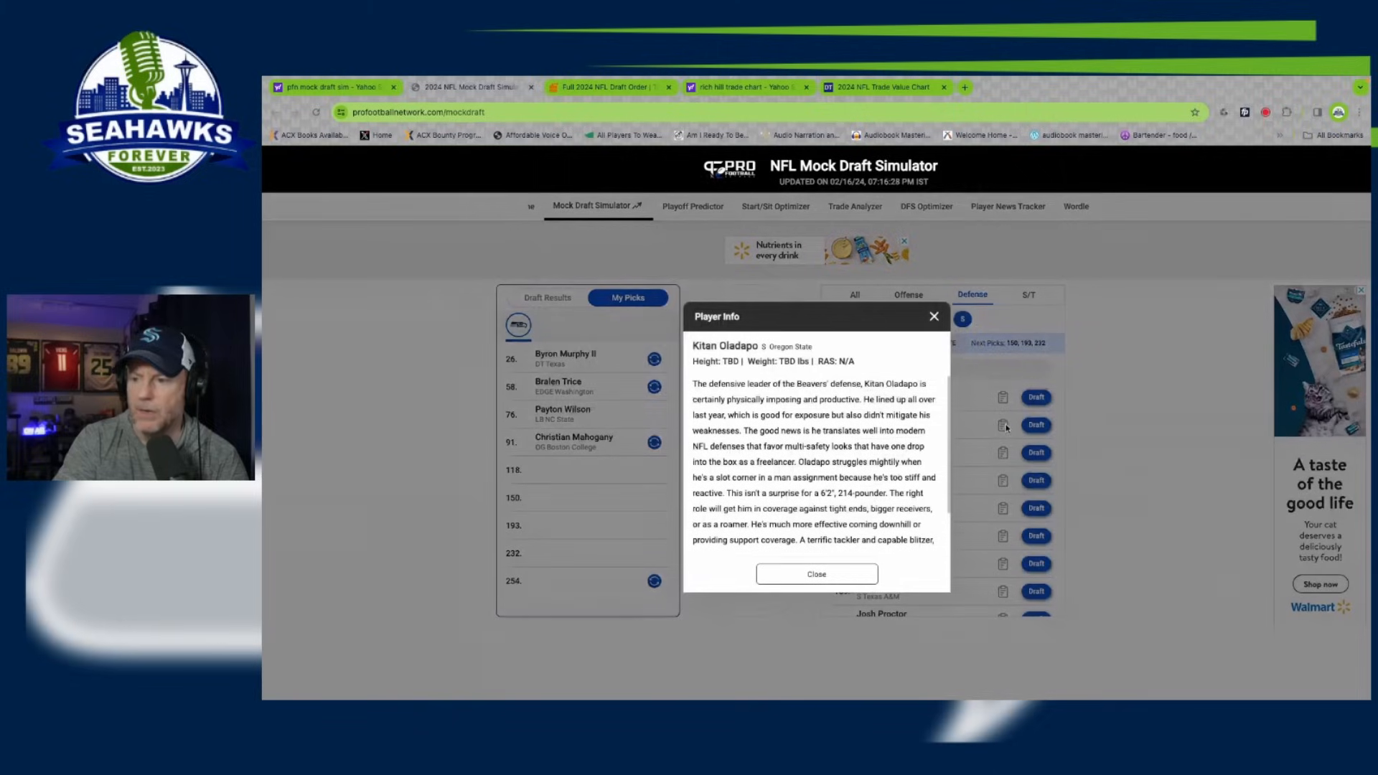
pyautogui.click(933, 317)
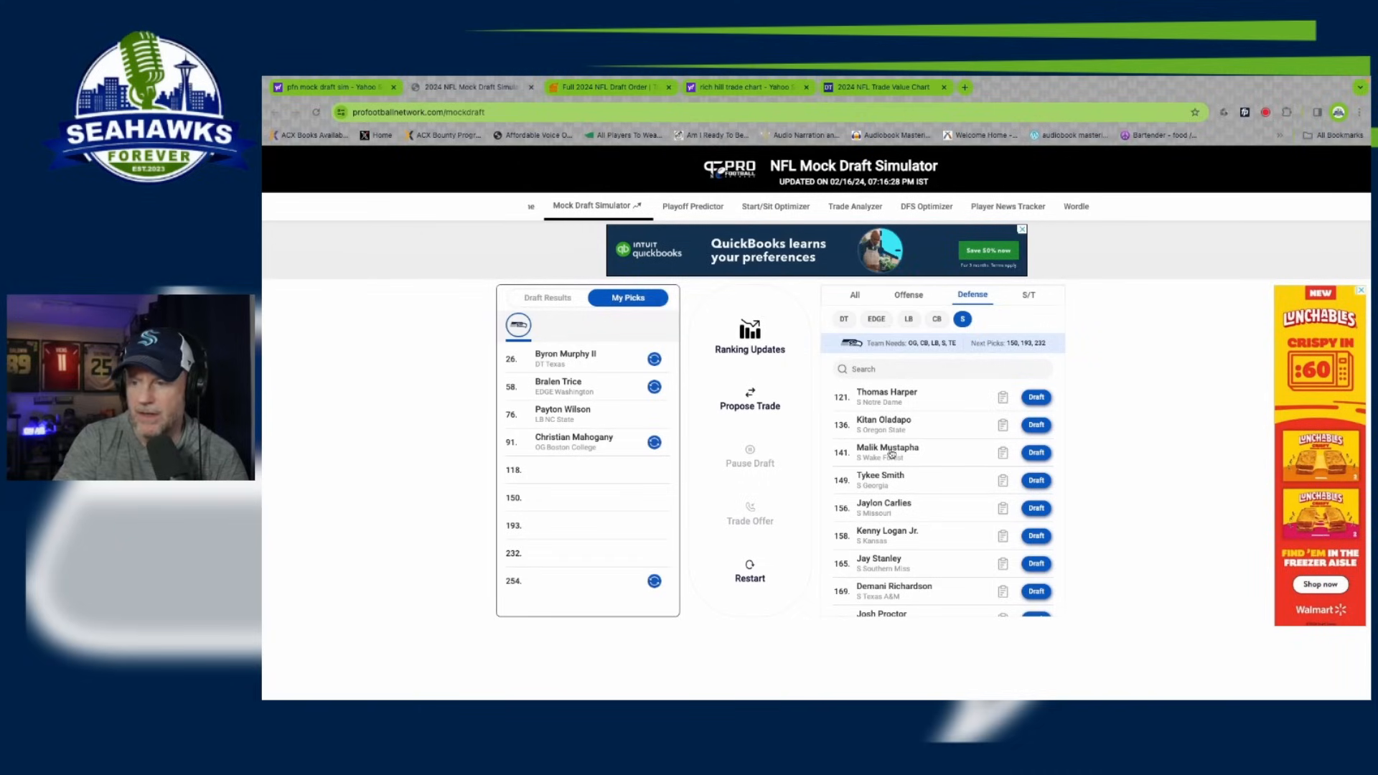
pyautogui.click(1002, 453)
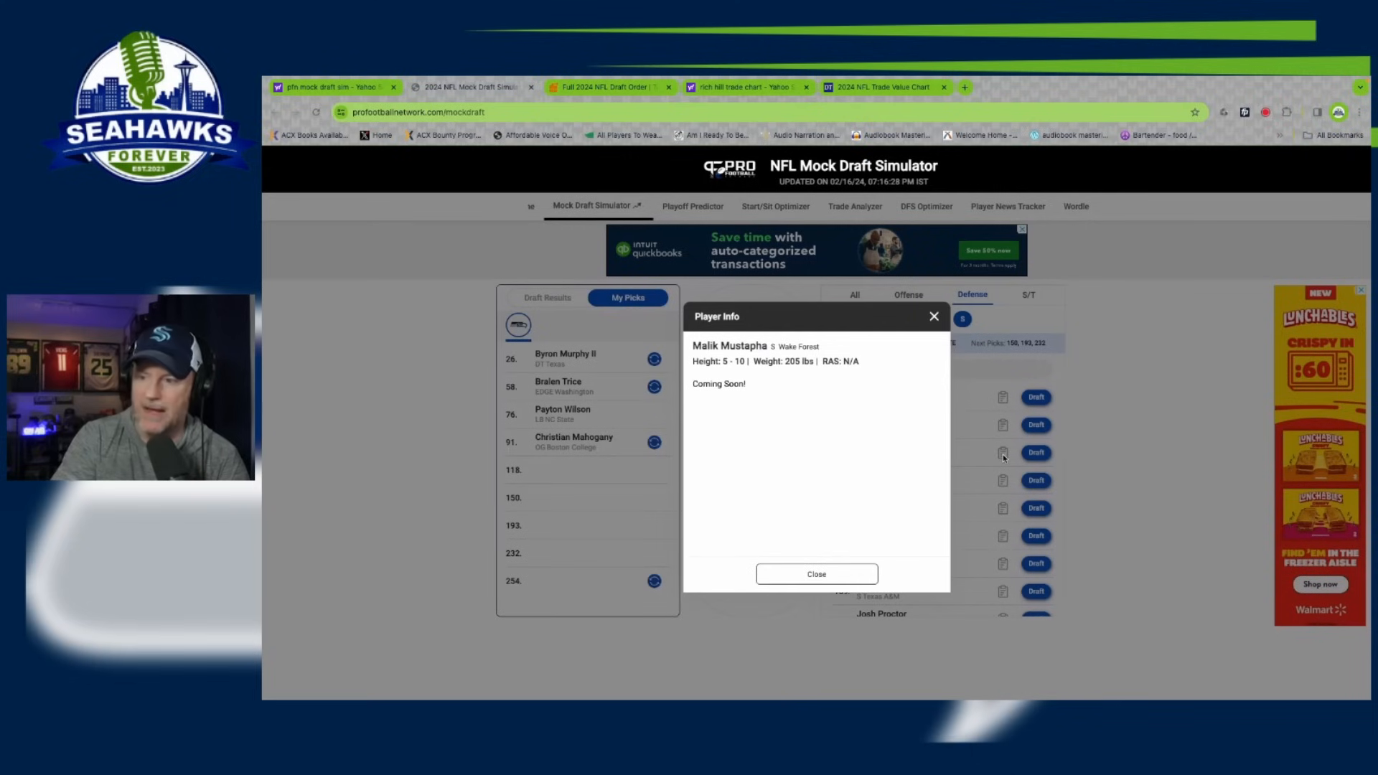
pyautogui.click(932, 316)
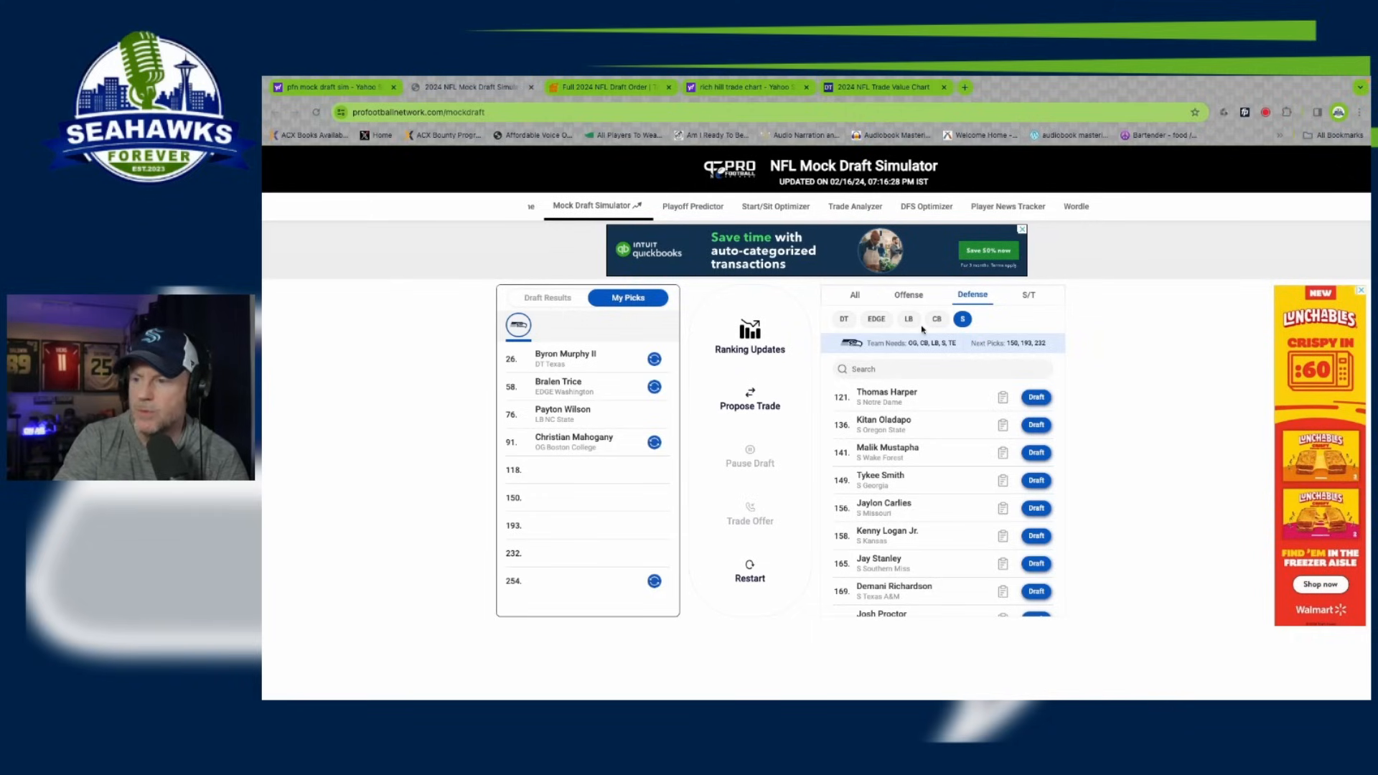
# Check the available offensive tackles, and from the full defensive list draft Braden Fiske with pick 118.
pyautogui.click(905, 295)
pyautogui.click(958, 320)
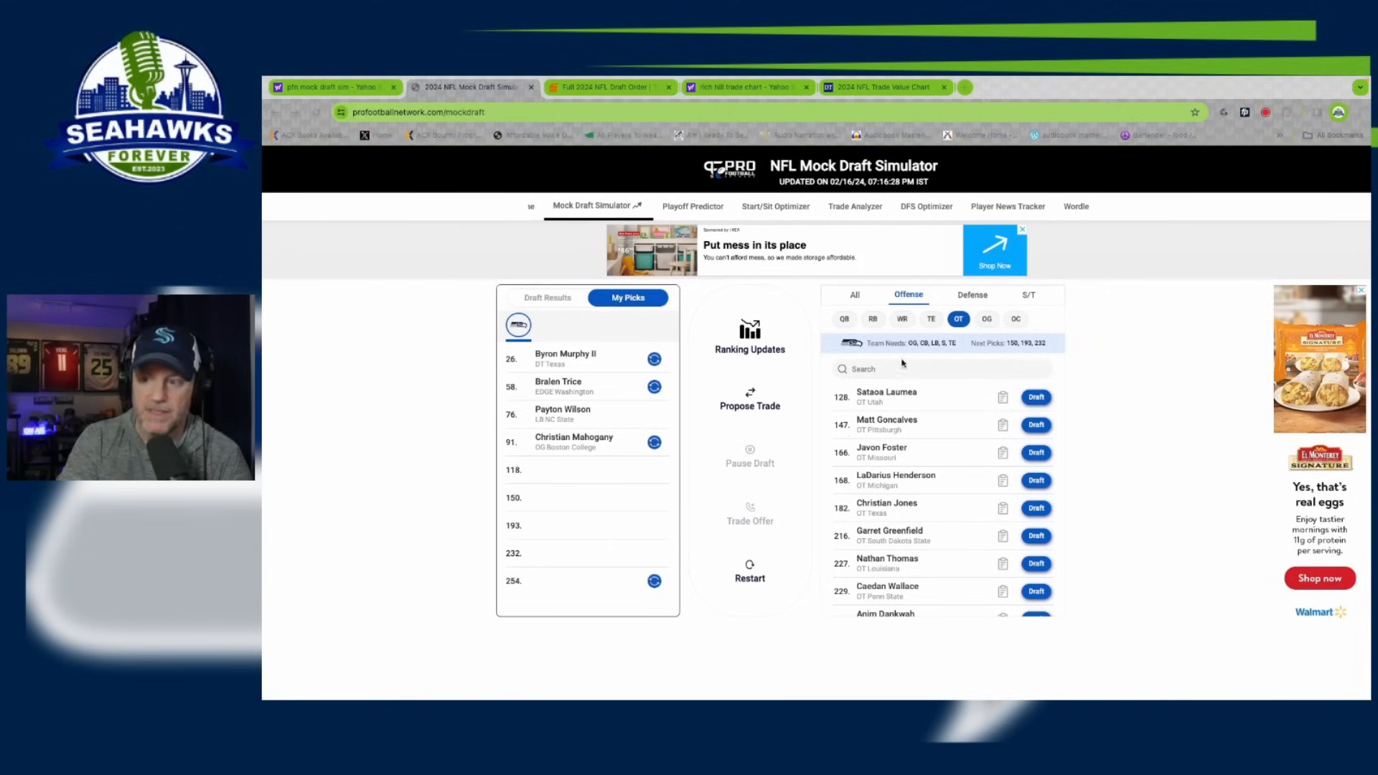
pyautogui.click(974, 295)
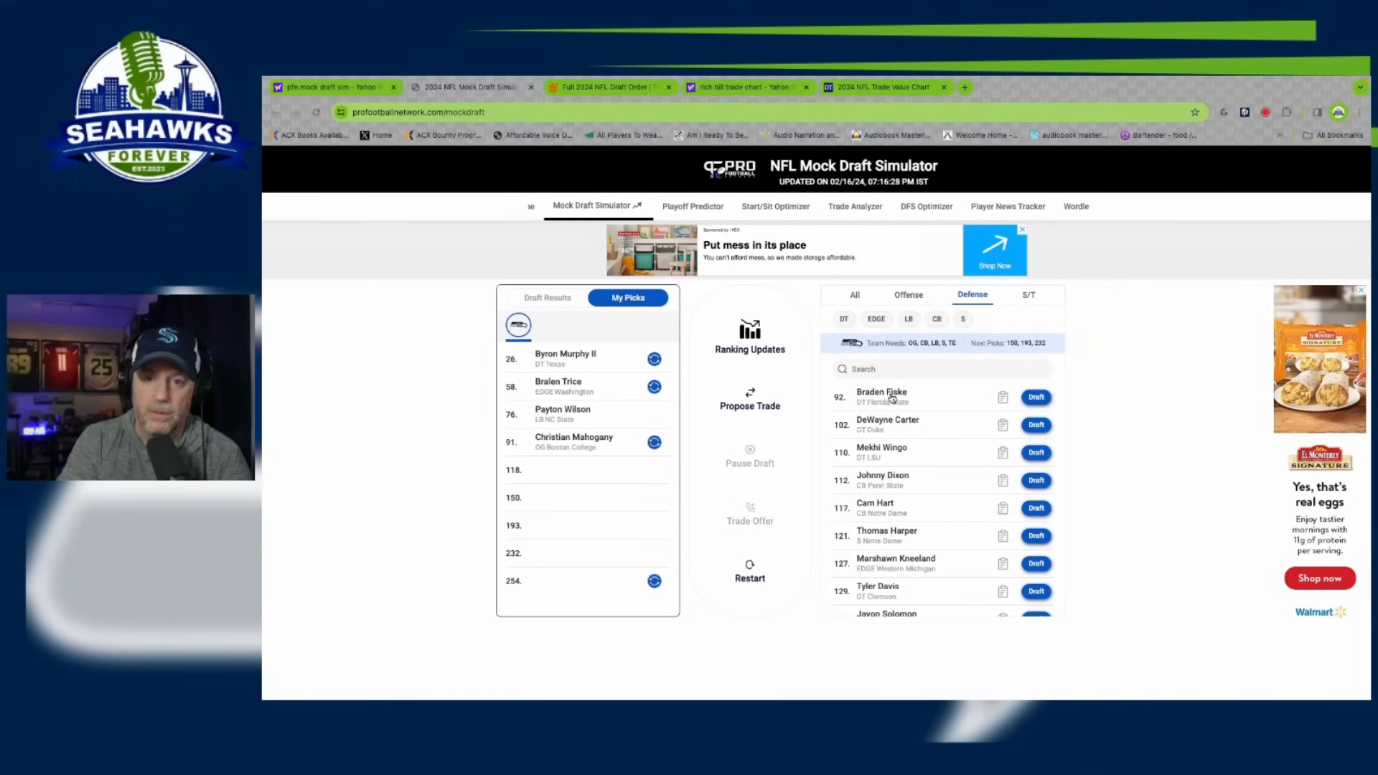
pyautogui.click(1042, 396)
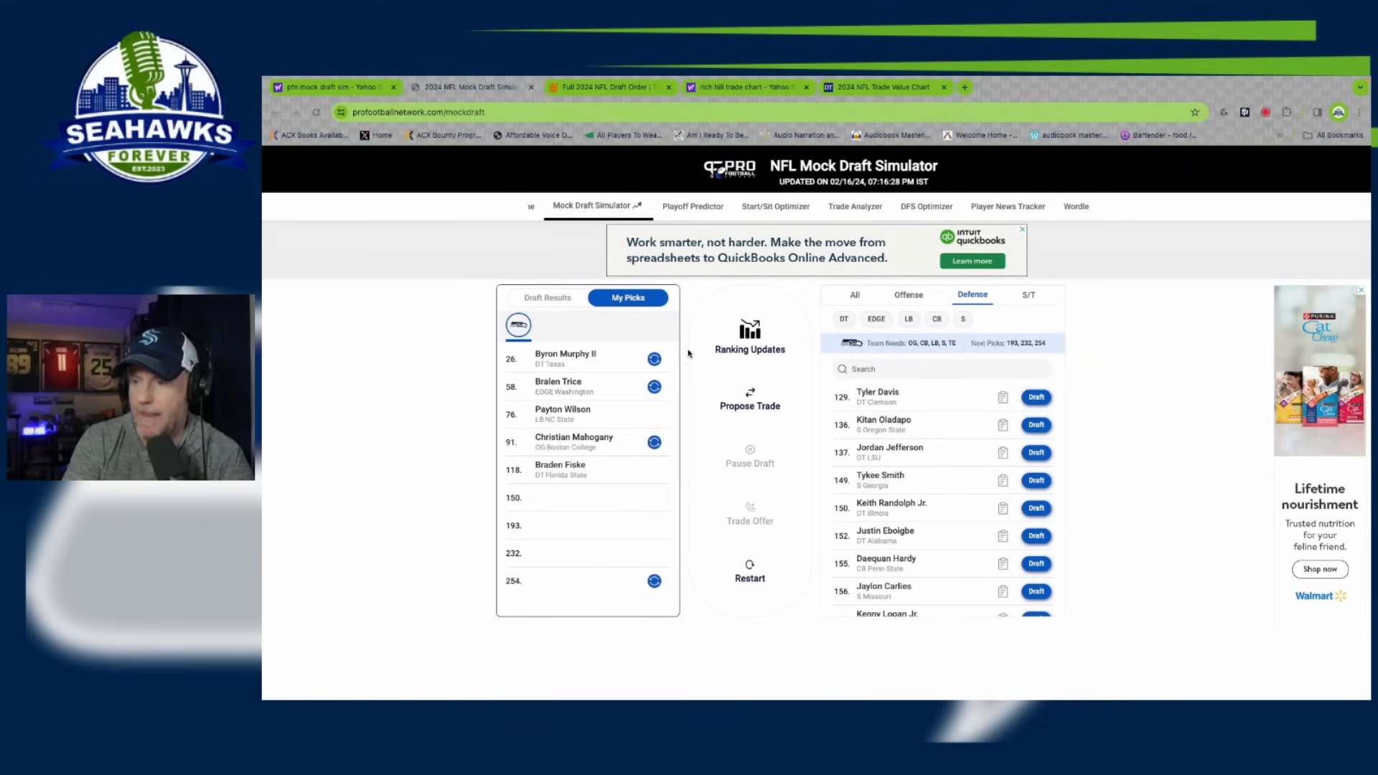
# Look through the prospects at all positions for pick 150, including the player info for Luke McCaffrey.
pyautogui.click(558, 300)
pyautogui.click(856, 296)
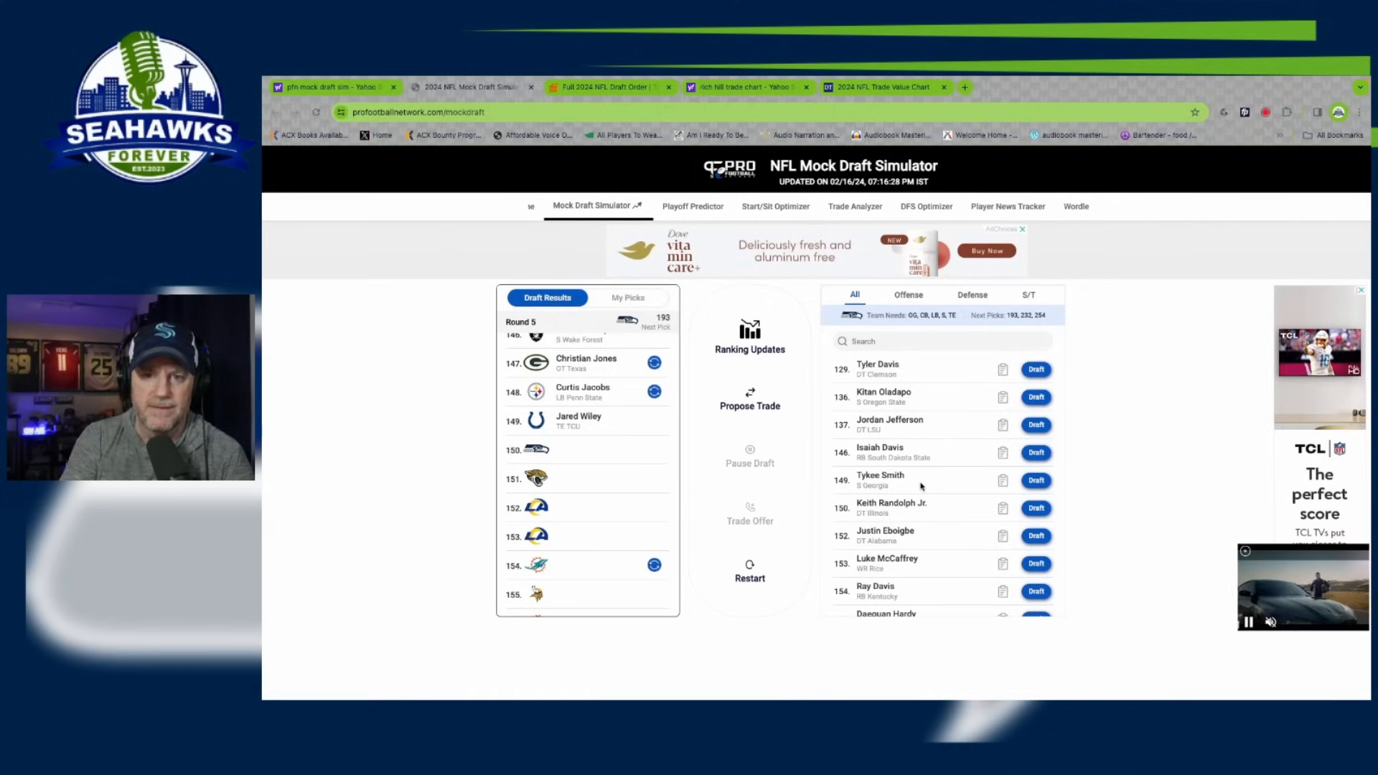
pyautogui.click(1002, 569)
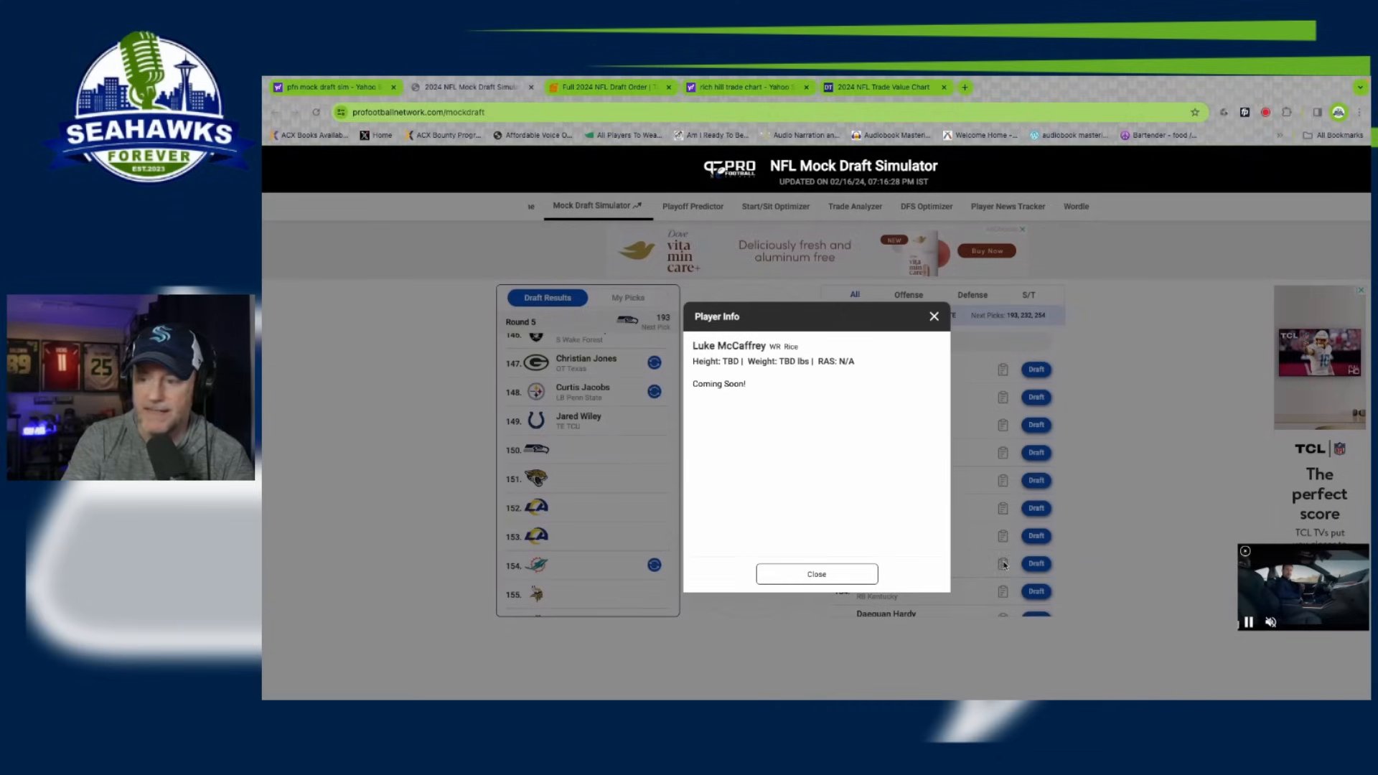
pyautogui.click(933, 317)
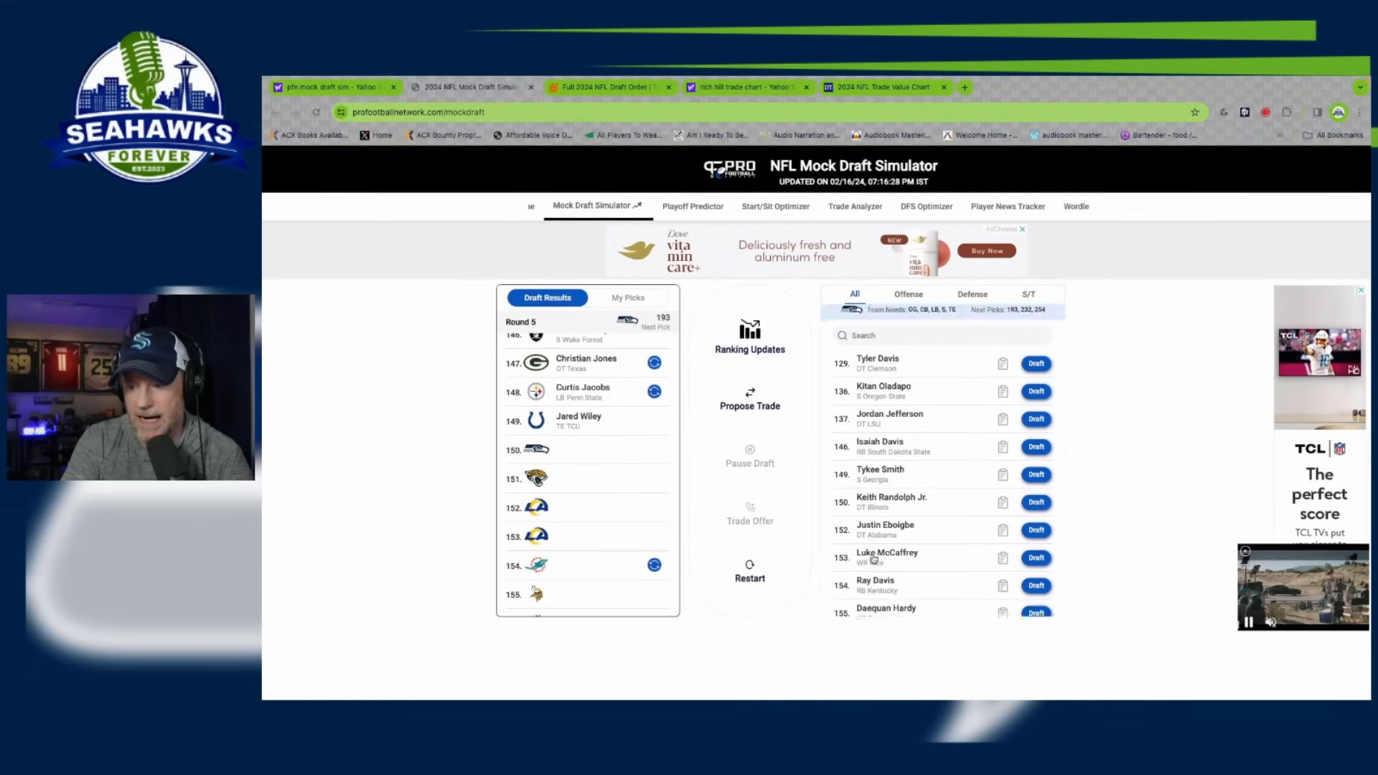
pyautogui.scroll(-1, 873, 559)
pyautogui.scroll(-2, 874, 559)
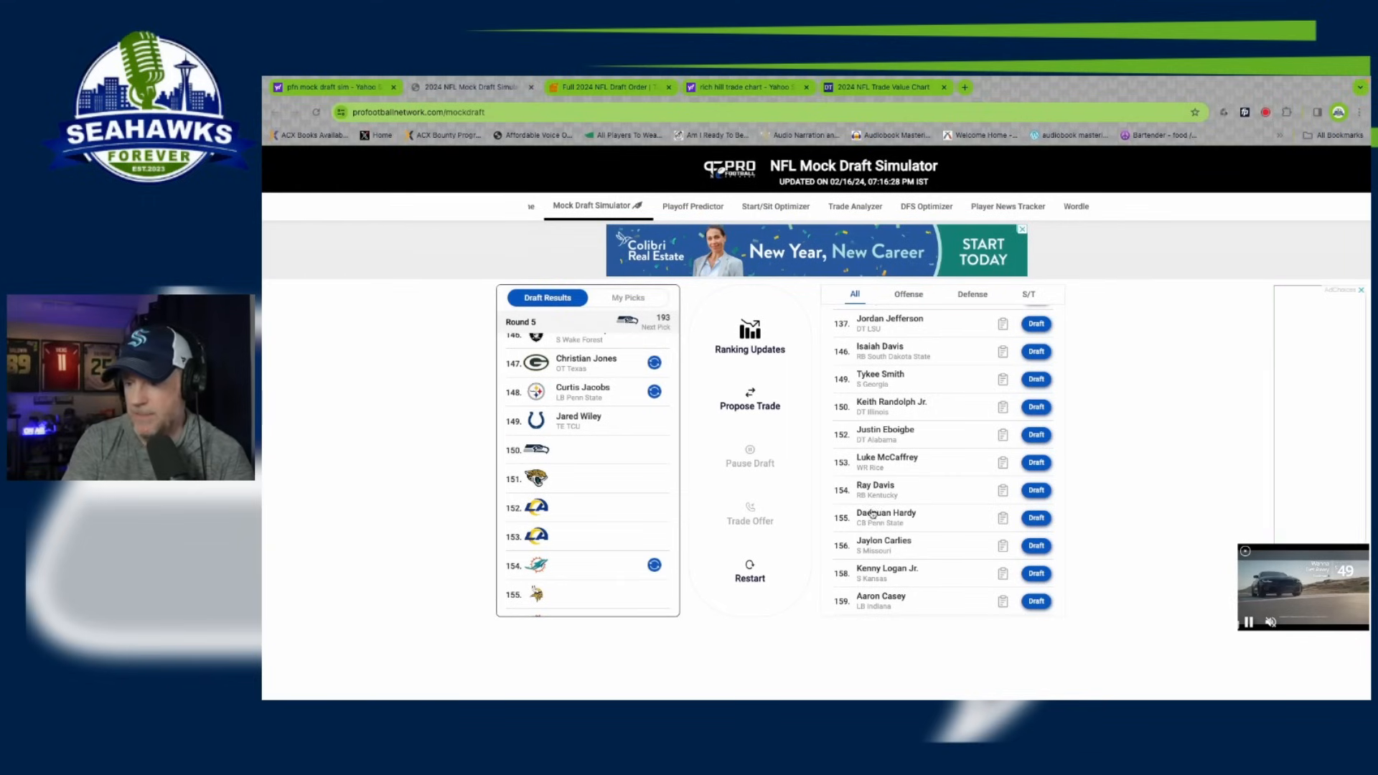
pyautogui.scroll(-1, 892, 476)
pyautogui.scroll(-2, 892, 476)
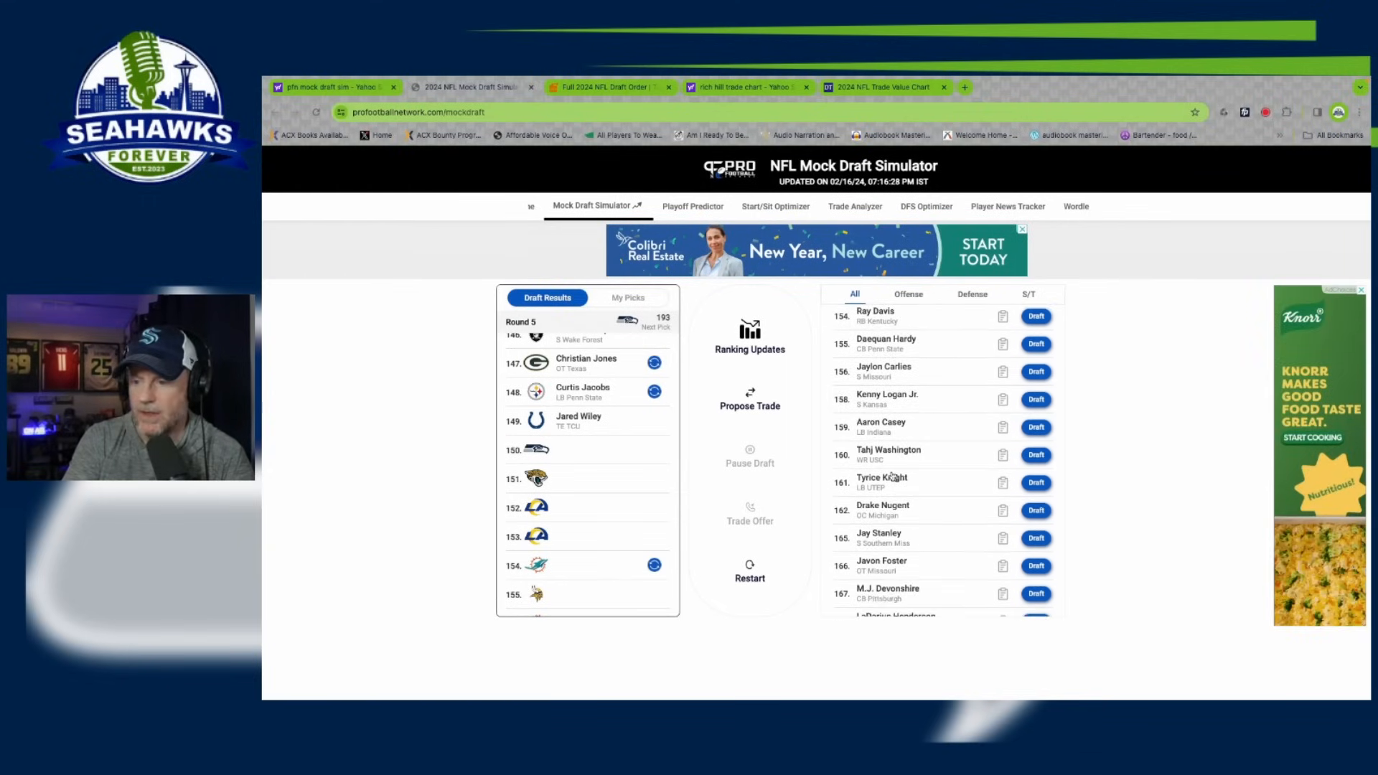
pyautogui.scroll(5, 892, 477)
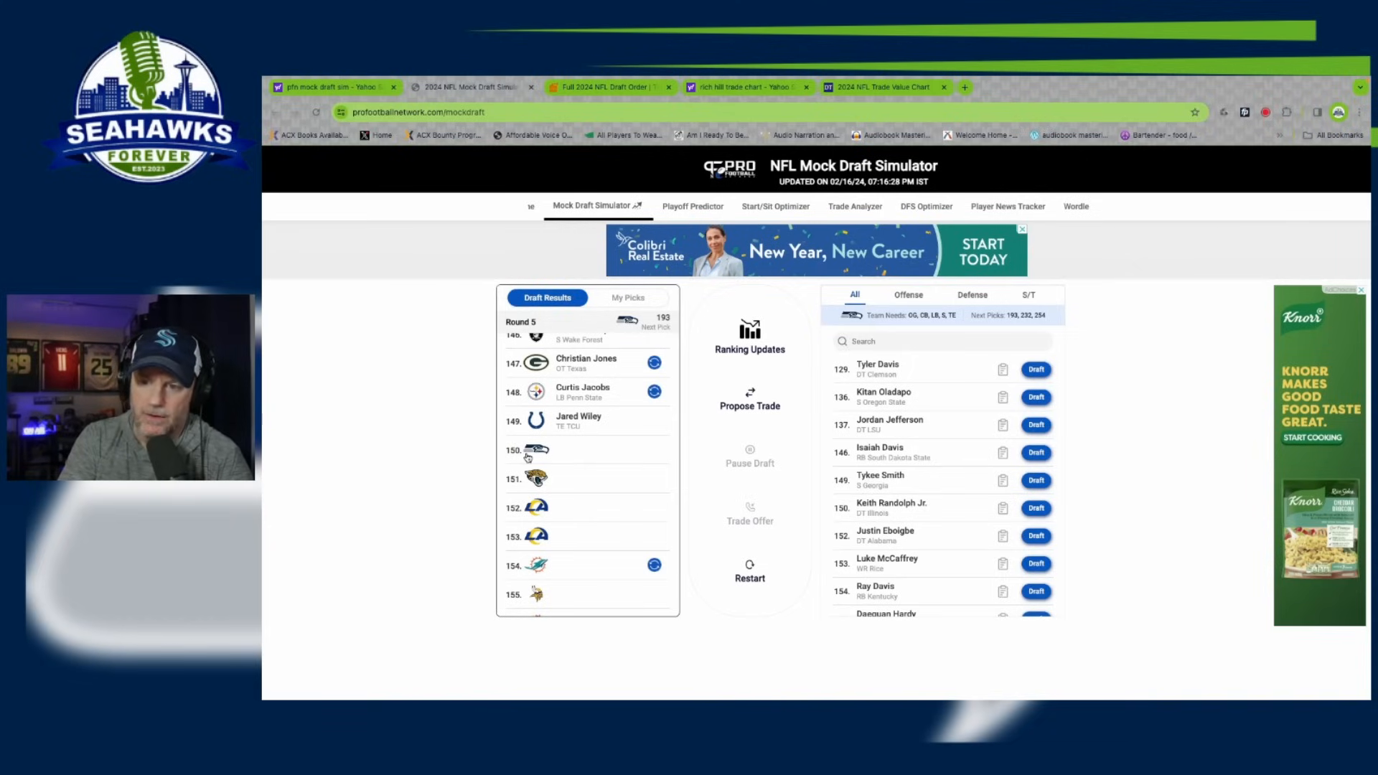
# Review Seattle's own picks, return to the draft results and draft Luke McCaffrey with pick 150.
pyautogui.click(638, 300)
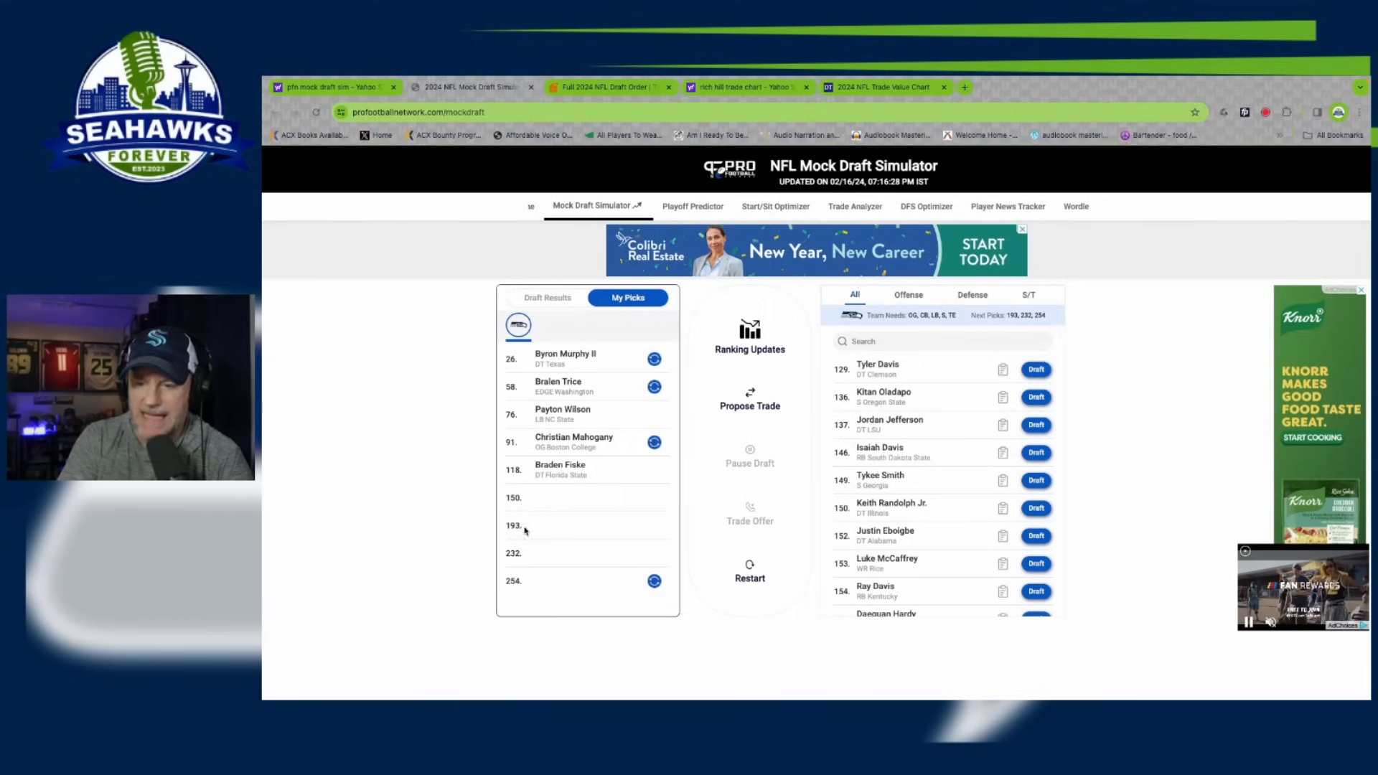
pyautogui.click(567, 302)
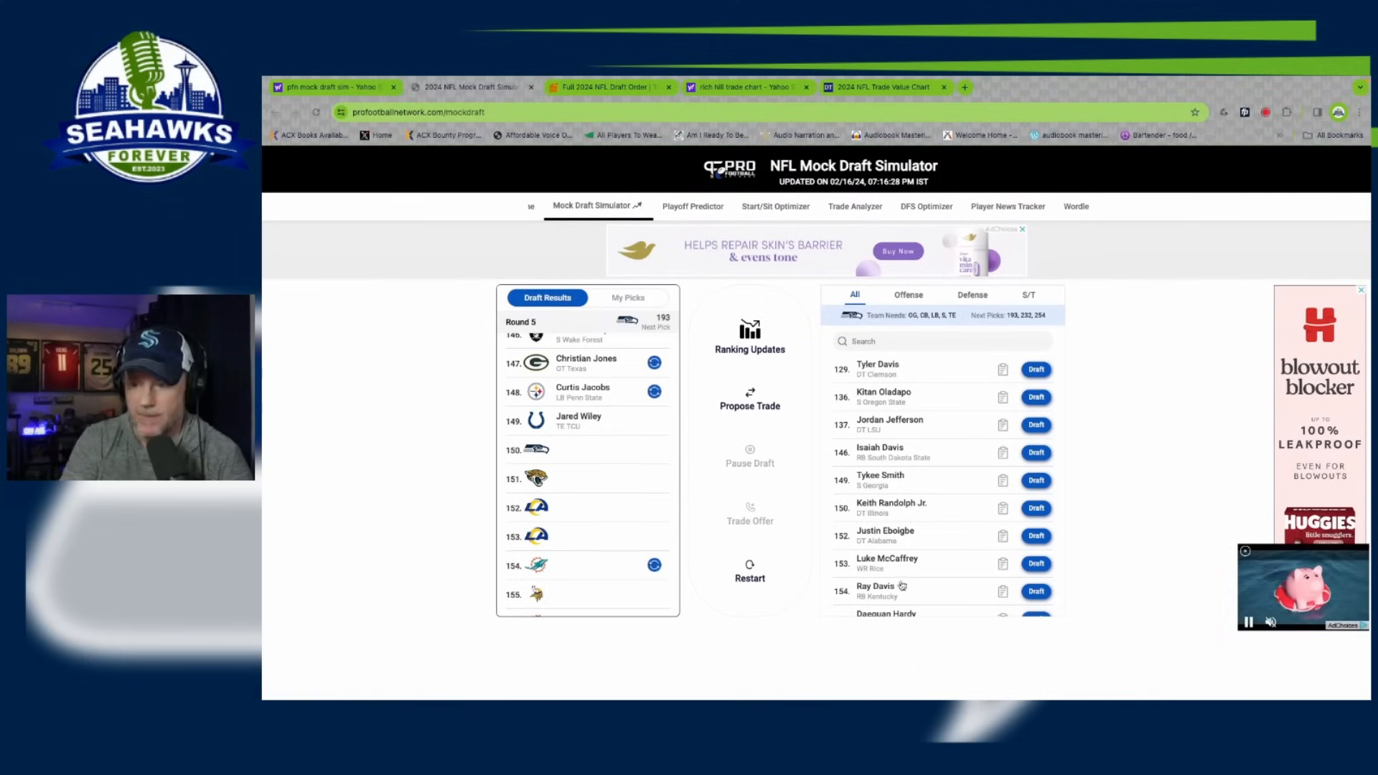
pyautogui.click(1034, 564)
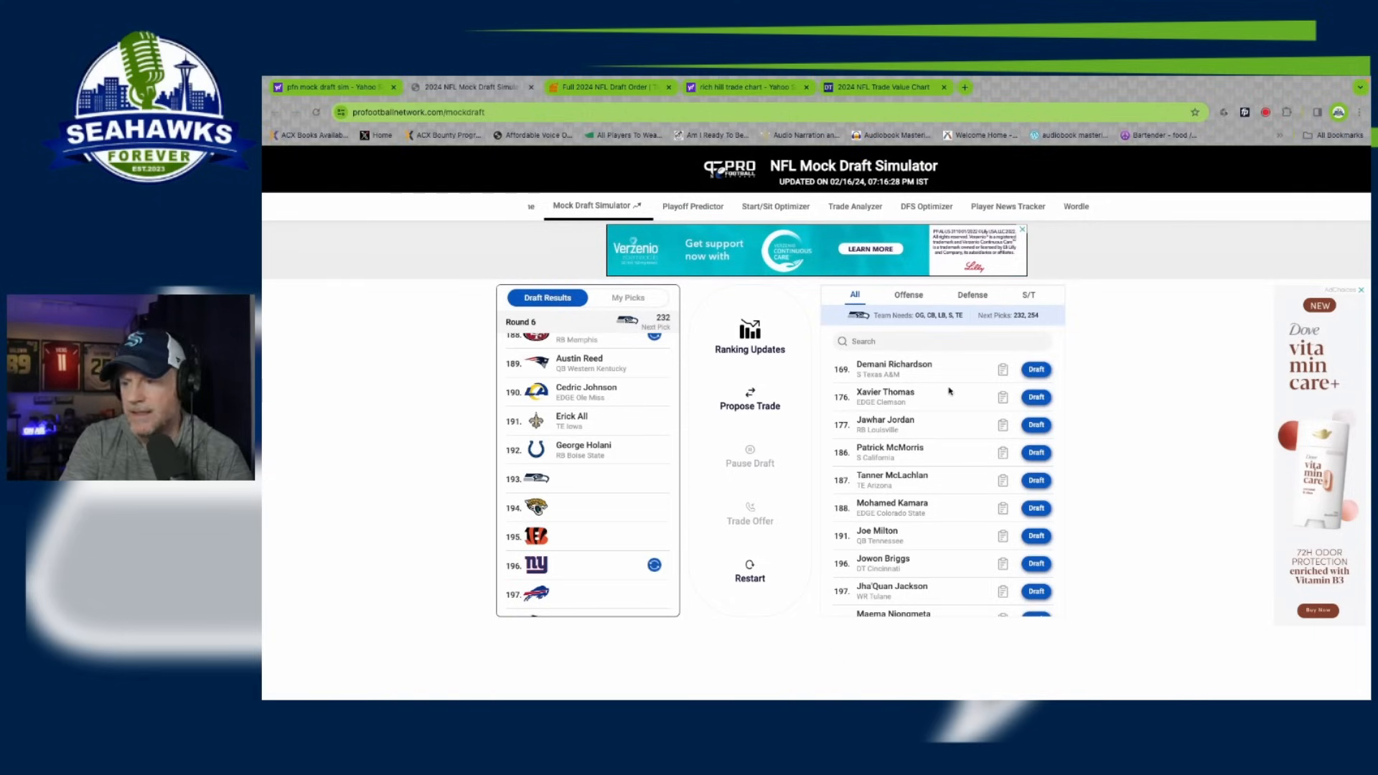
# Filter the offensive prospects to quarterbacks and look through the available players for pick 193.
pyautogui.click(911, 300)
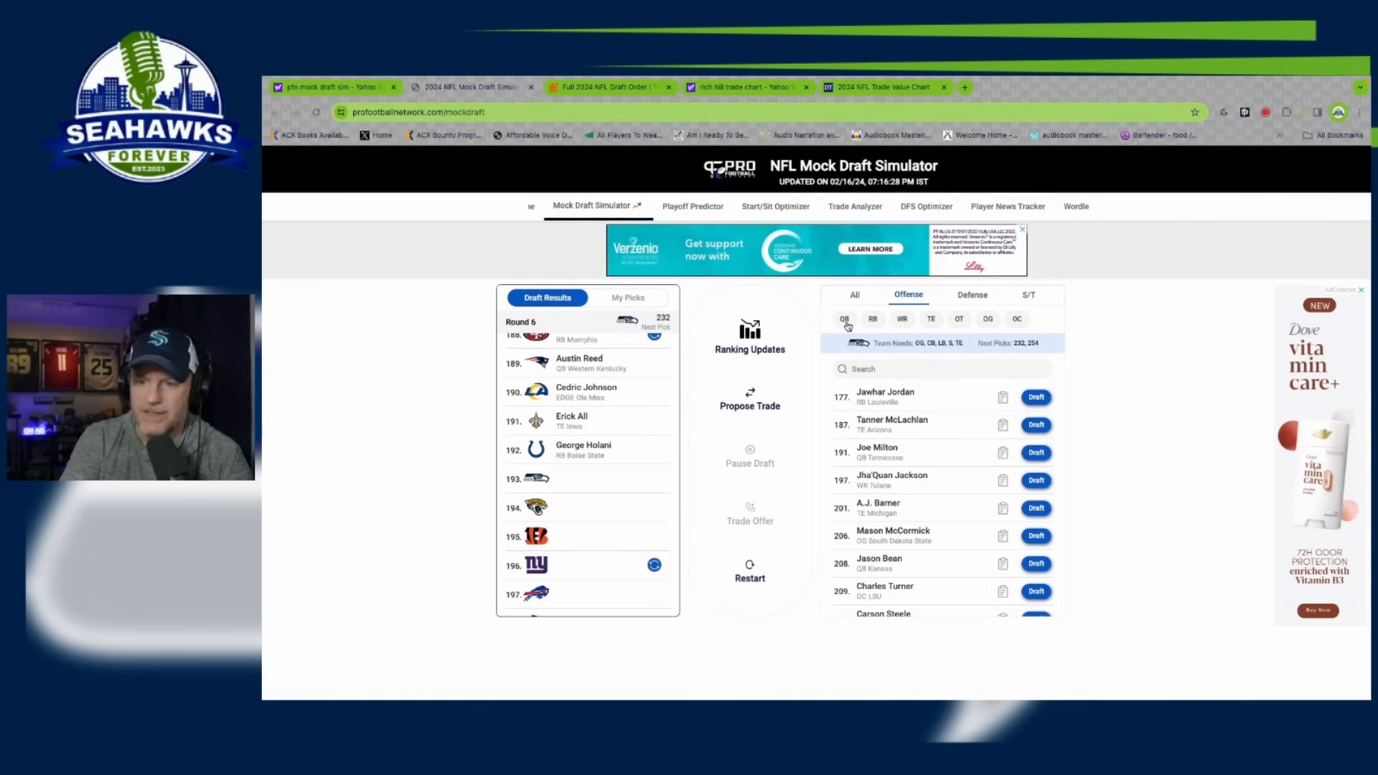
pyautogui.click(845, 321)
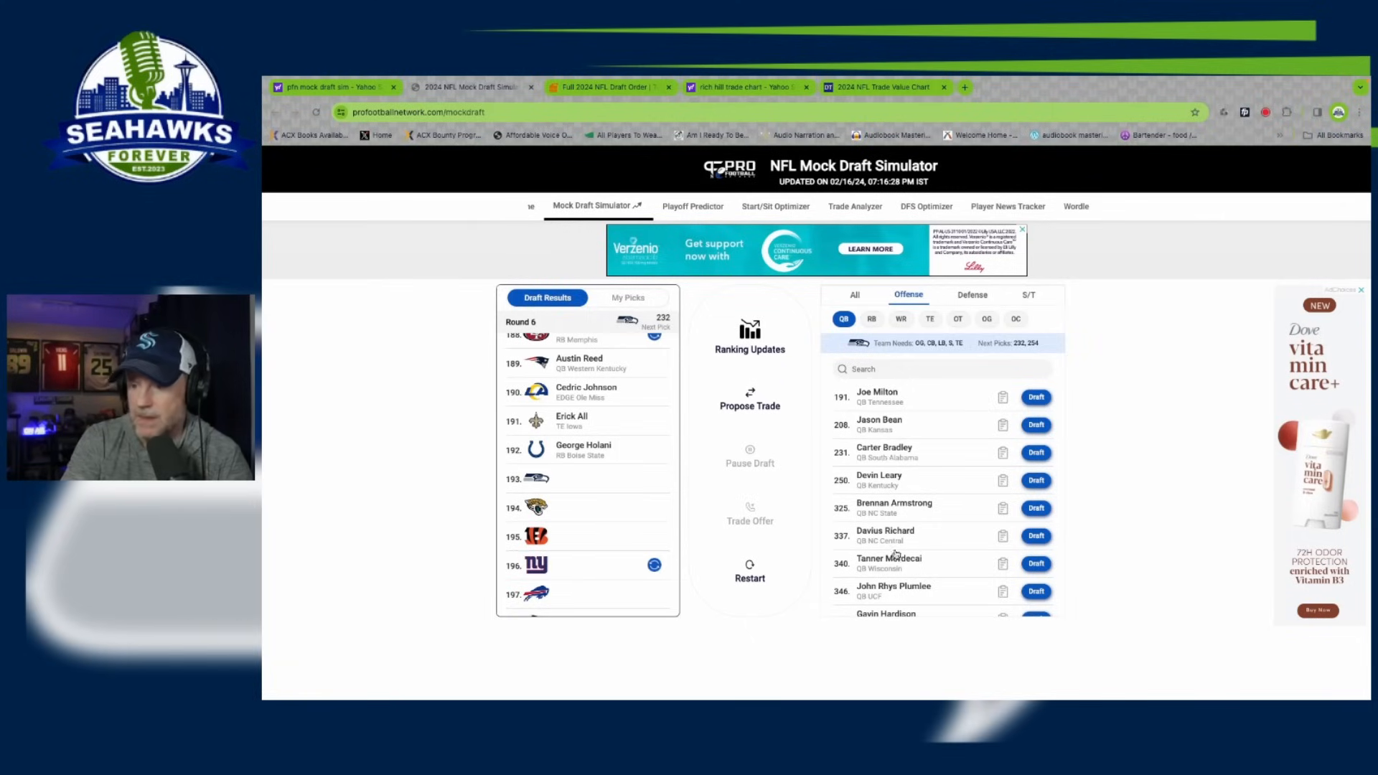
pyautogui.scroll(-3, 886, 541)
pyautogui.scroll(-8, 886, 541)
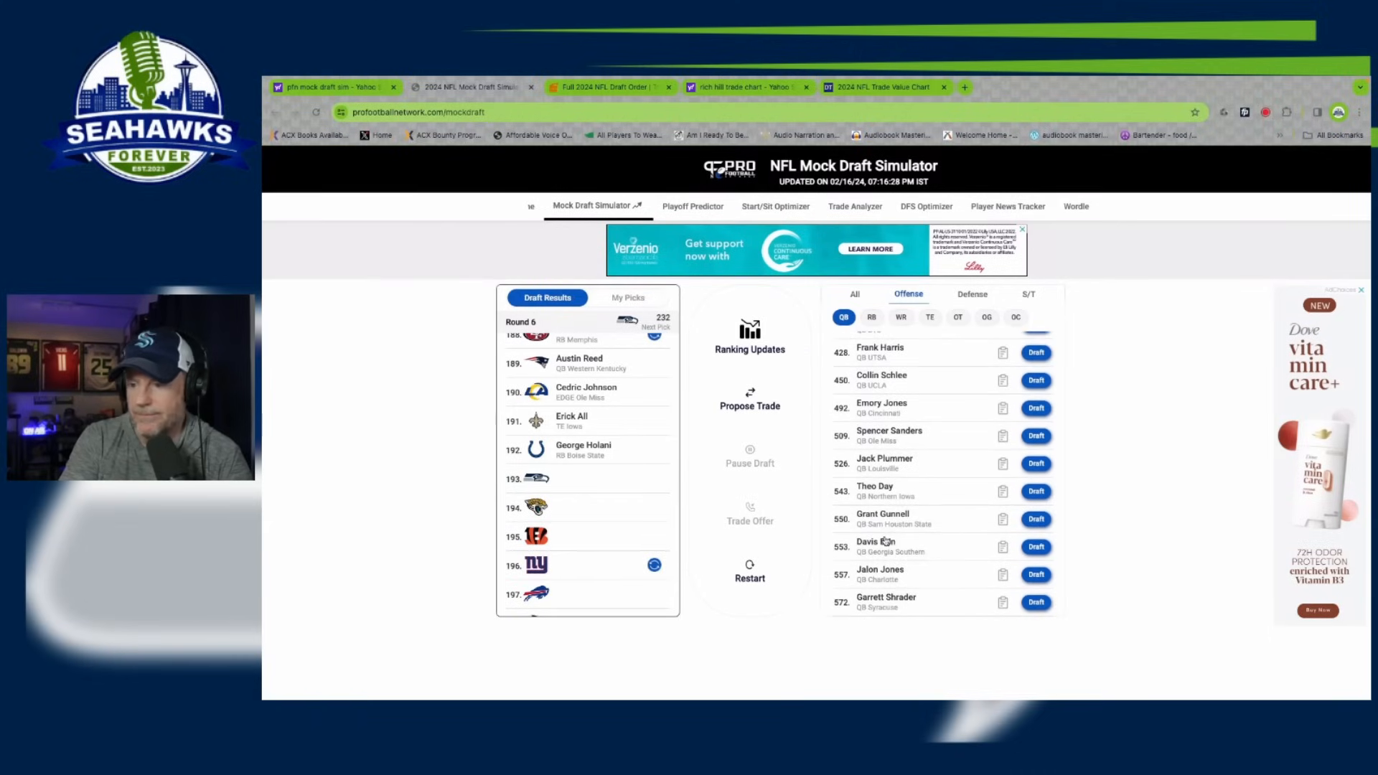
pyautogui.scroll(10, 952, 480)
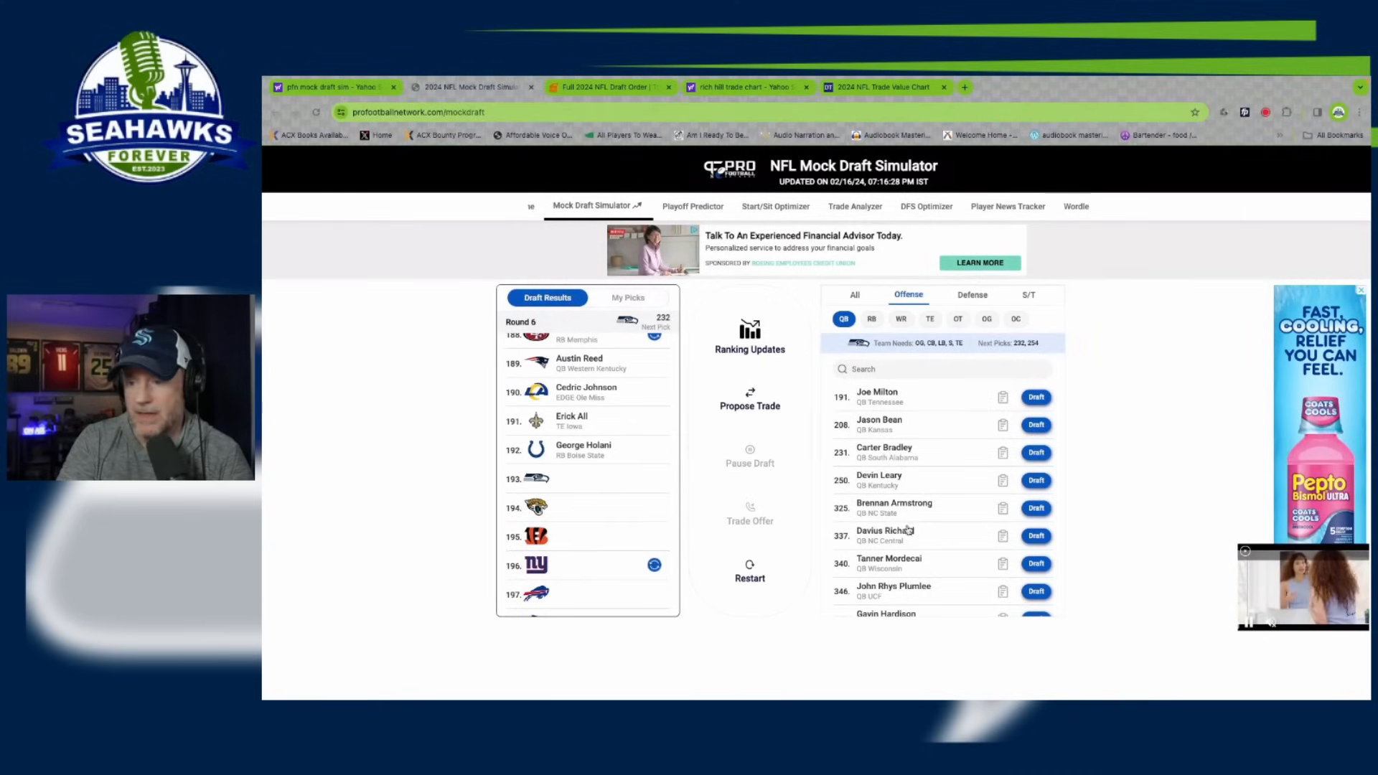
pyautogui.scroll(-2, 907, 530)
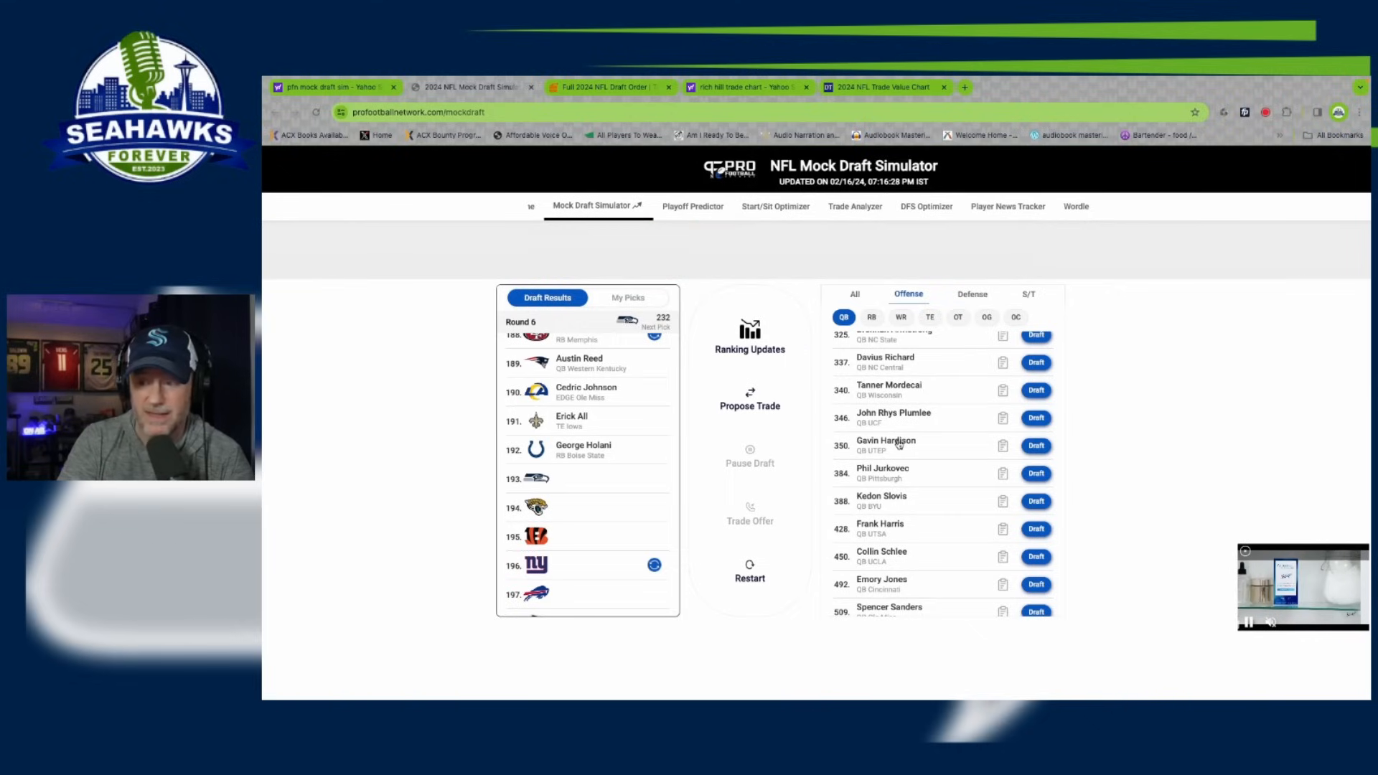
pyautogui.scroll(-1, 898, 444)
pyautogui.scroll(-1, 898, 444)
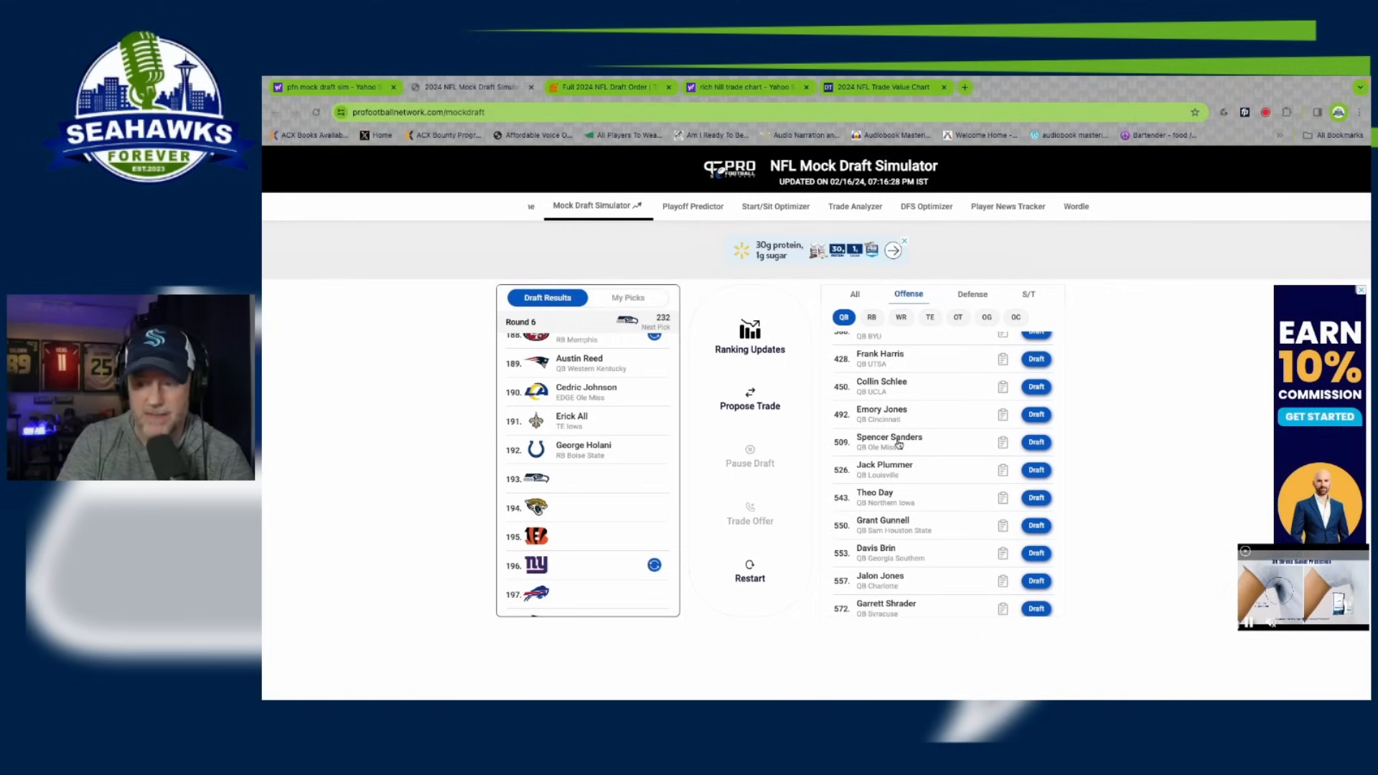
pyautogui.scroll(6, 899, 444)
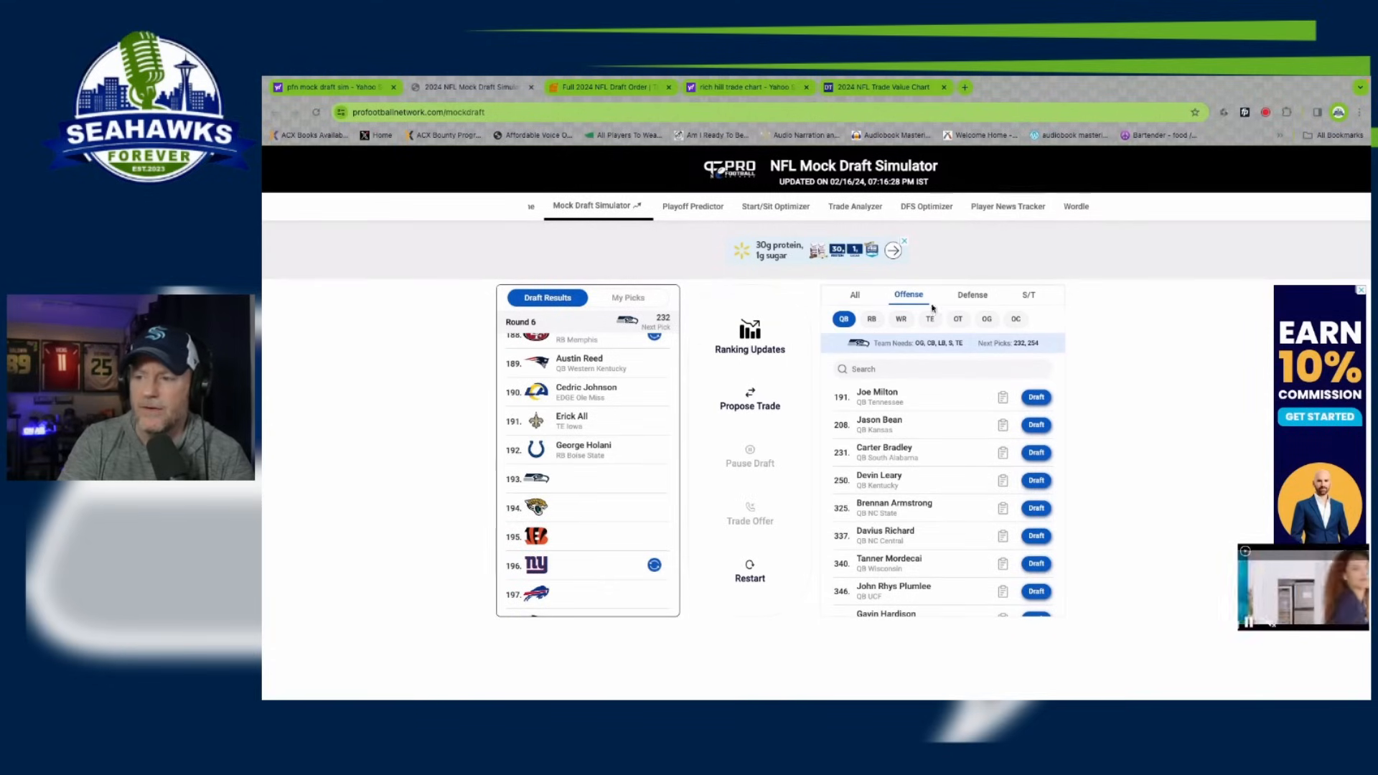
# Look through the available safeties on defense and check Seattle's own picks made so far.
pyautogui.click(963, 296)
pyautogui.click(962, 318)
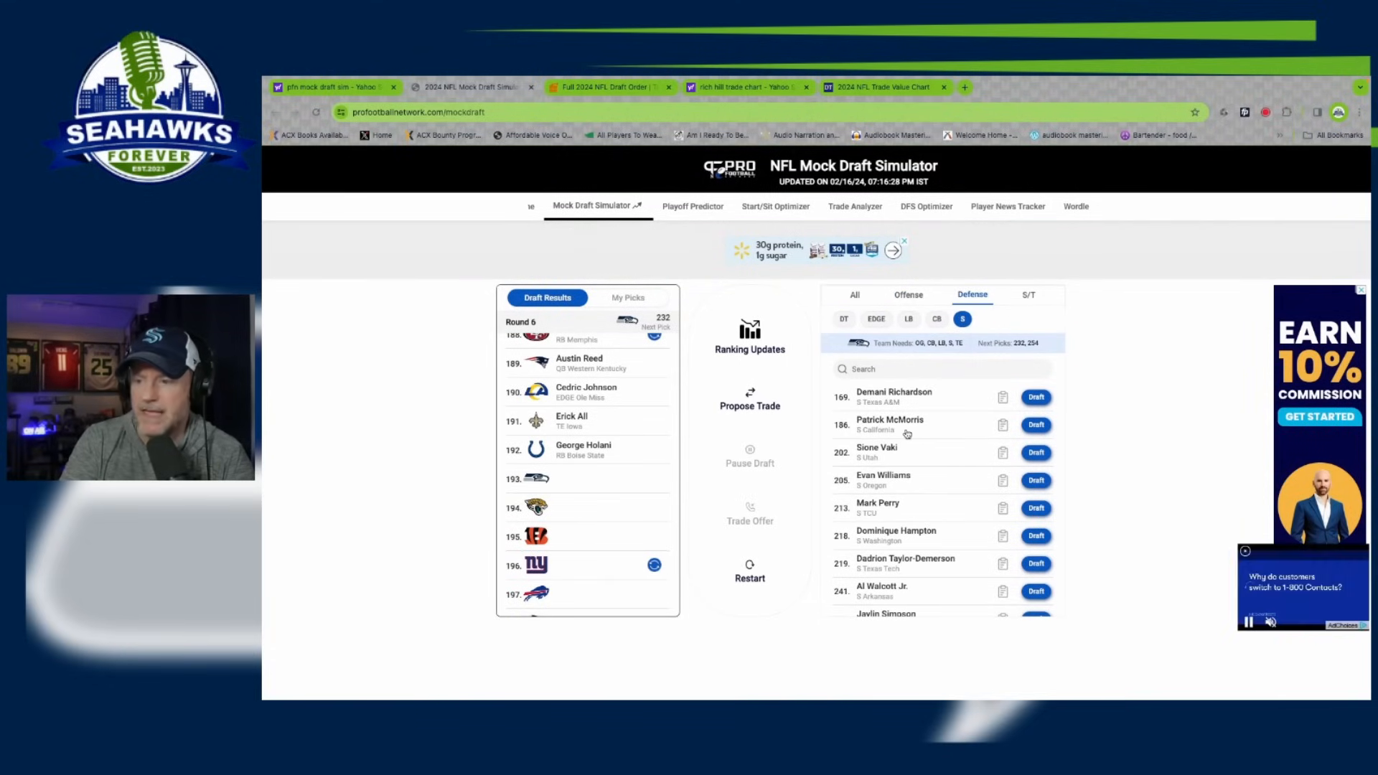
pyautogui.scroll(-1, 889, 462)
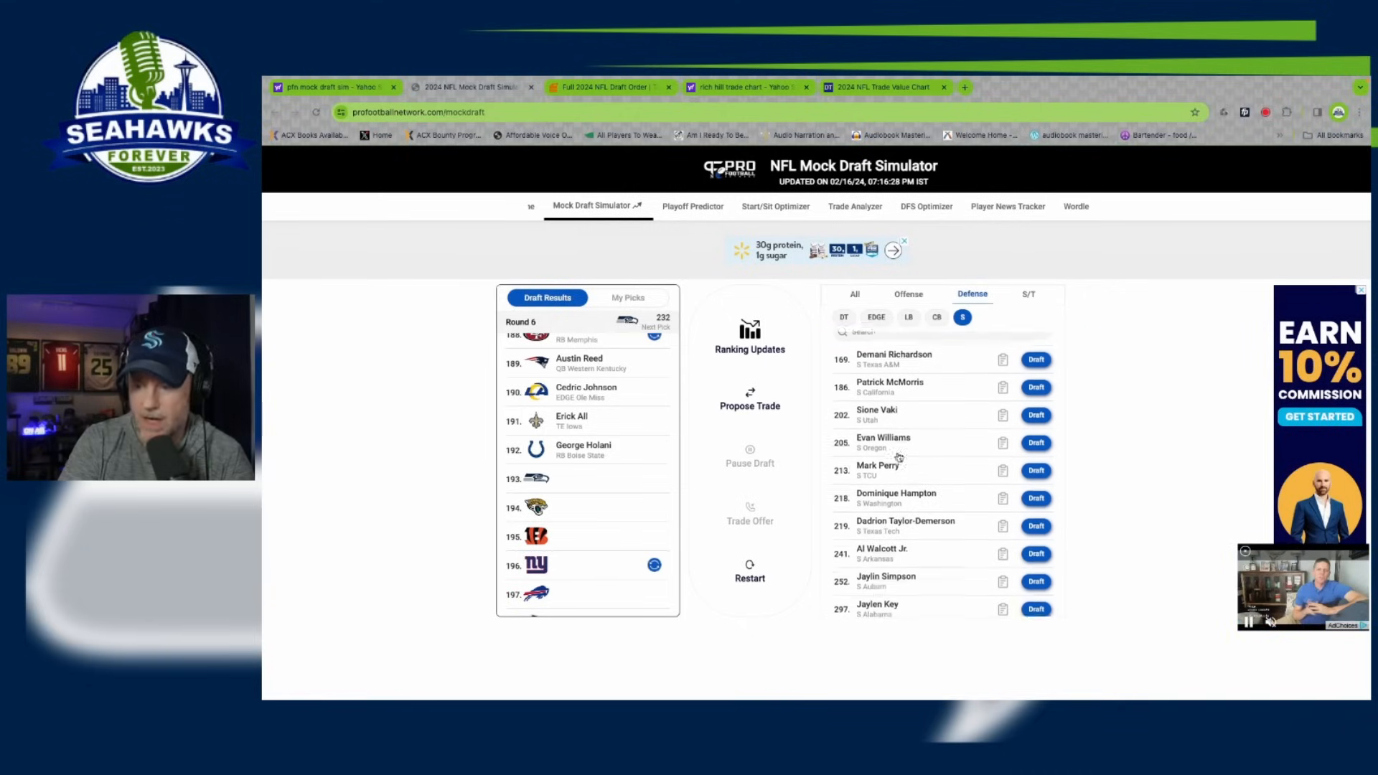
pyautogui.scroll(-1, 897, 460)
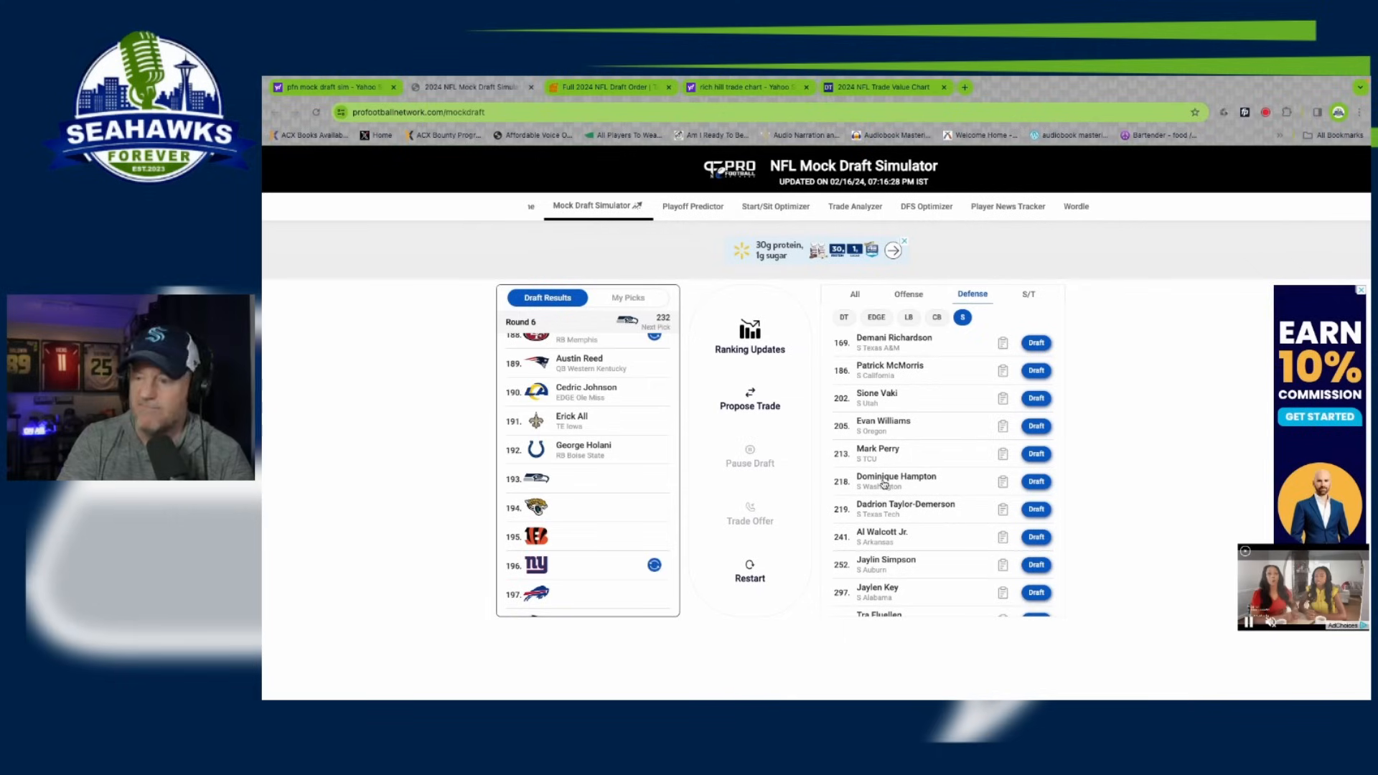
pyautogui.click(636, 298)
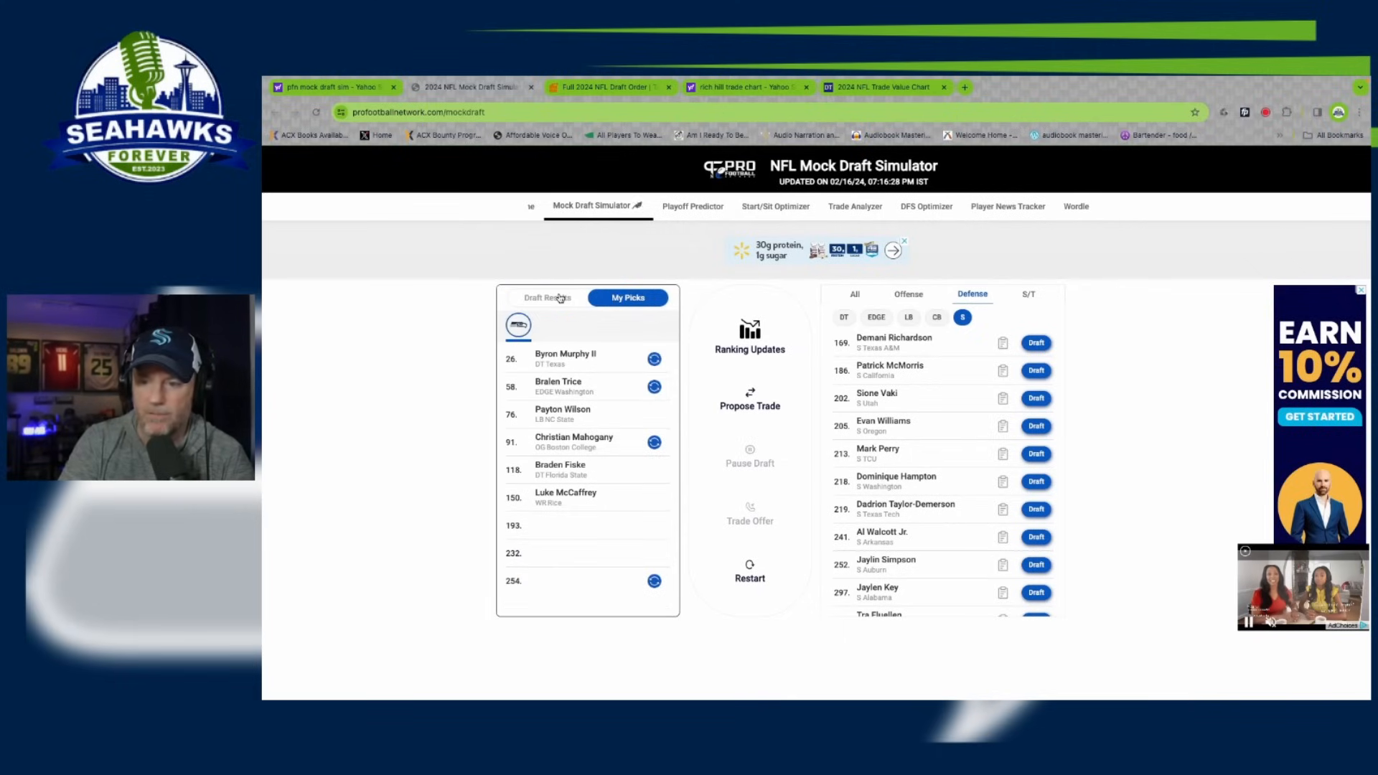
pyautogui.click(560, 297)
# Check the available offensive guards and centers among the offensive prospects.
pyautogui.scroll(2, 935, 528)
pyautogui.click(923, 297)
pyautogui.click(989, 320)
pyautogui.scroll(-1, 913, 441)
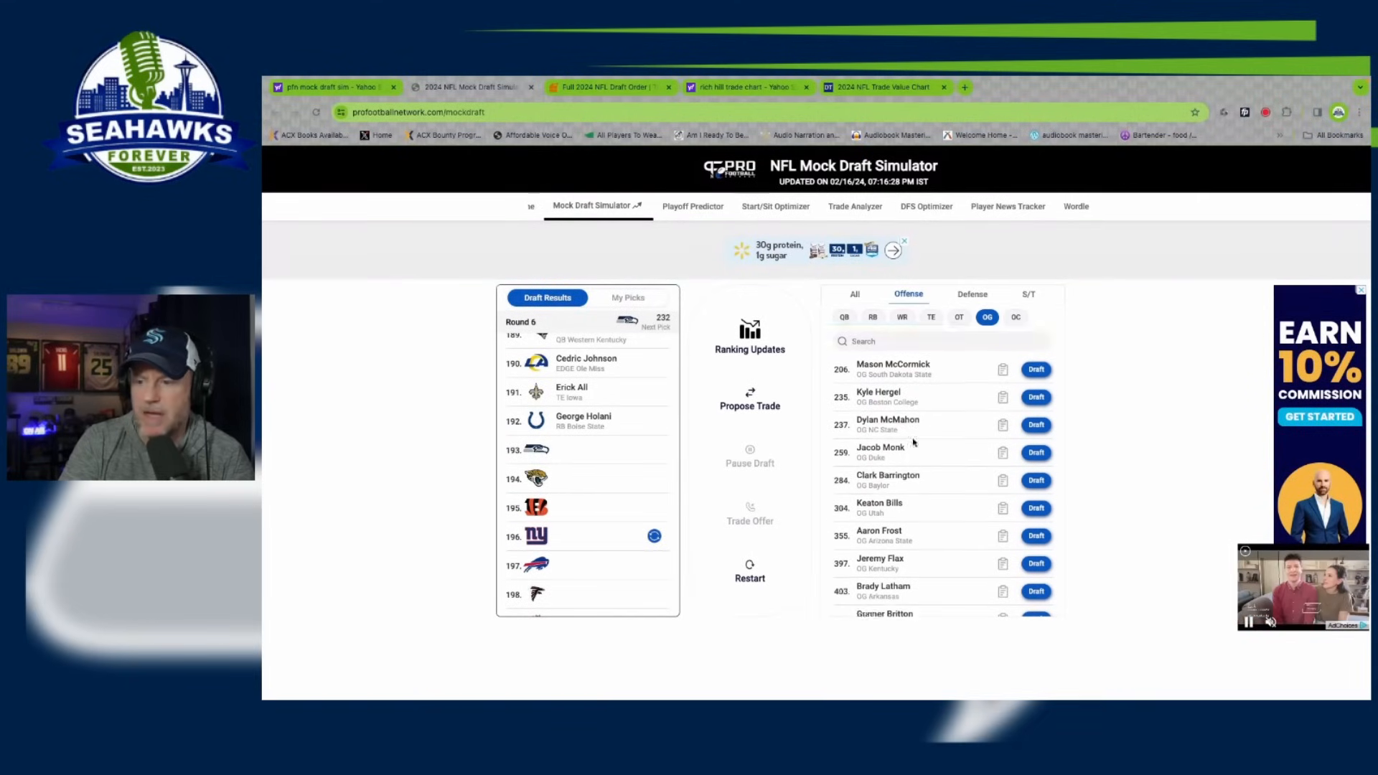
pyautogui.scroll(2, 1001, 363)
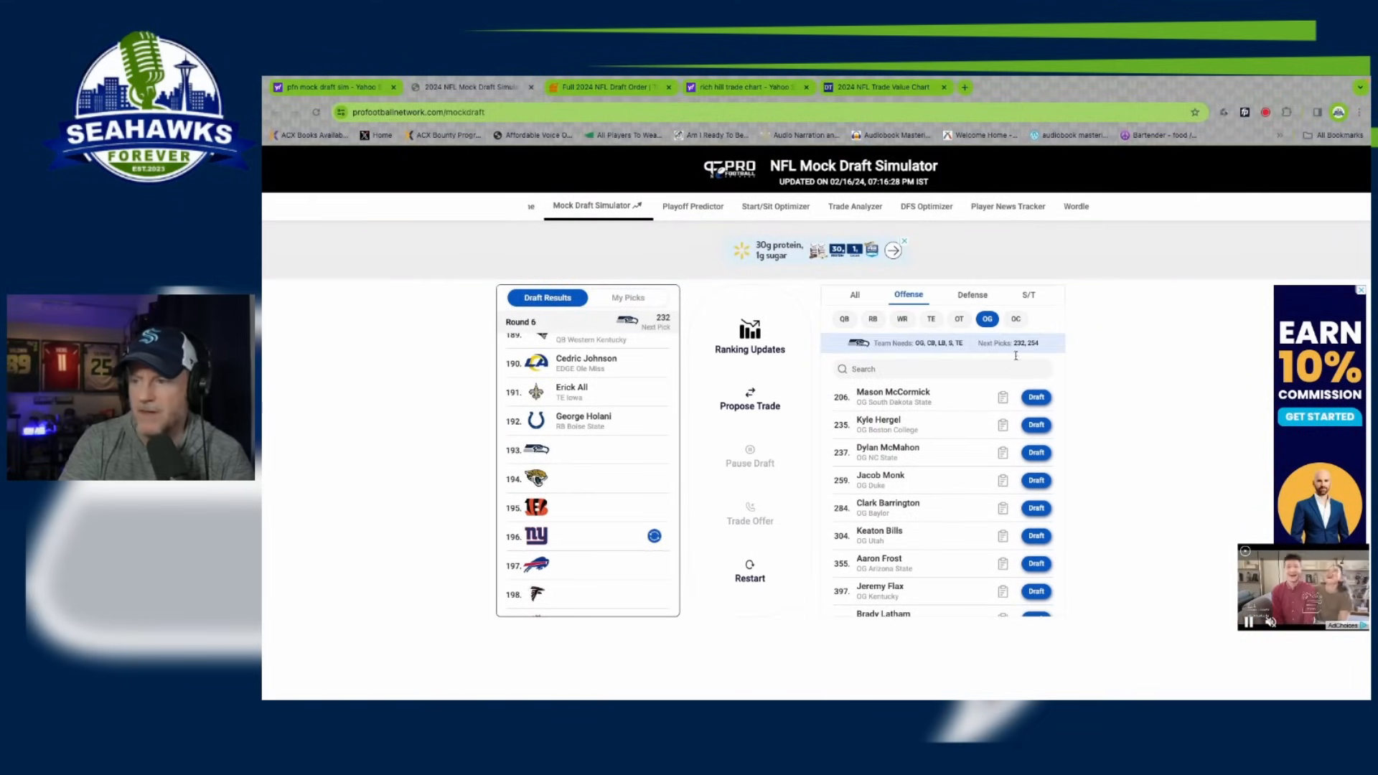
pyautogui.click(1015, 319)
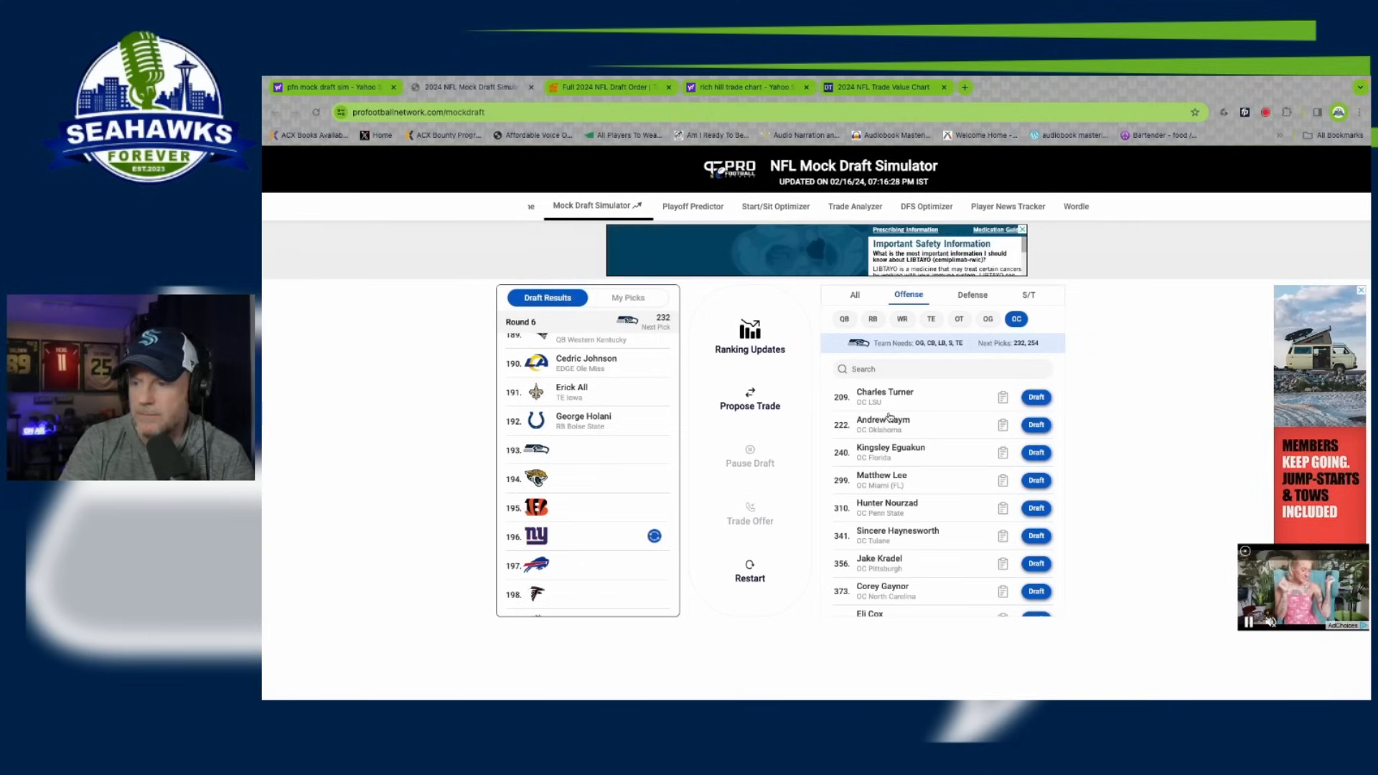
# Look through the tight ends, read A.J. Barner's player info and draft him with pick 193.
pyautogui.click(932, 320)
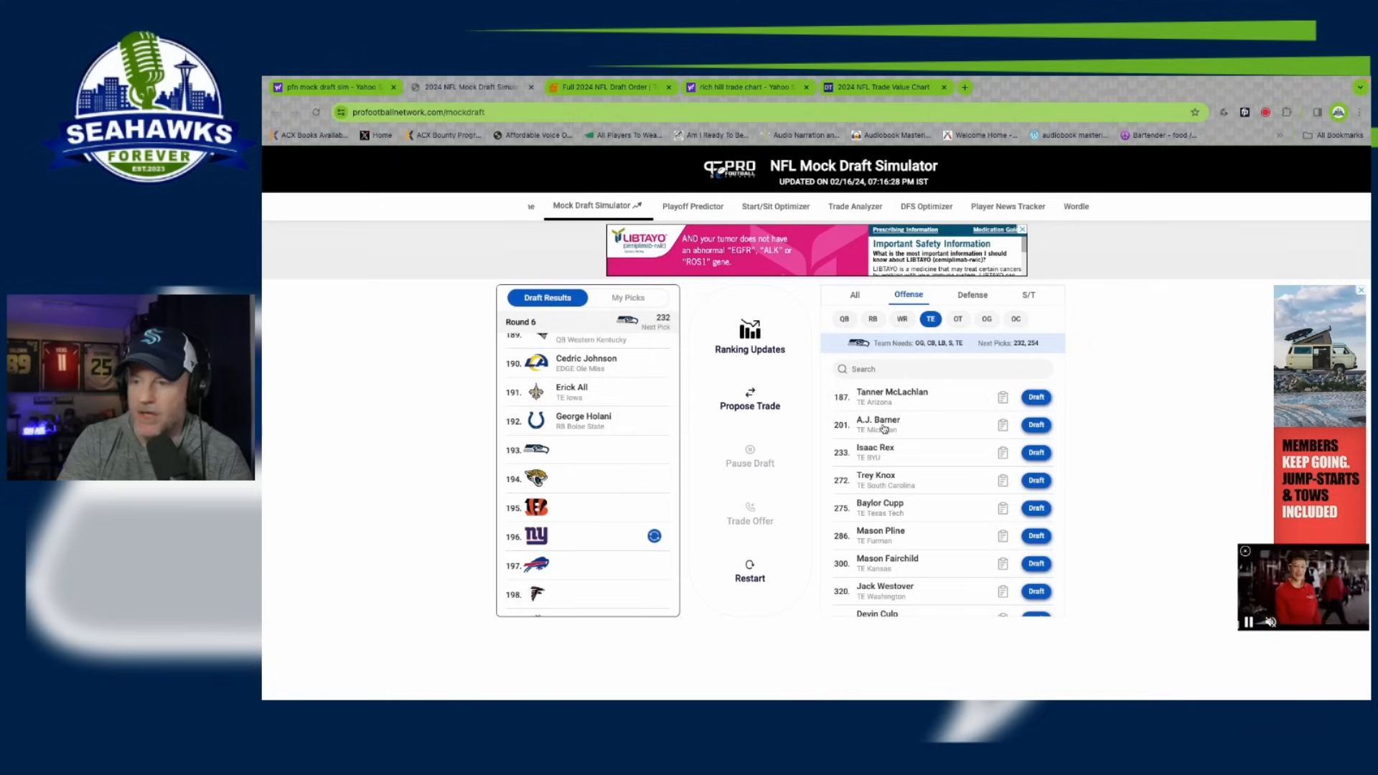
pyautogui.scroll(-3, 908, 442)
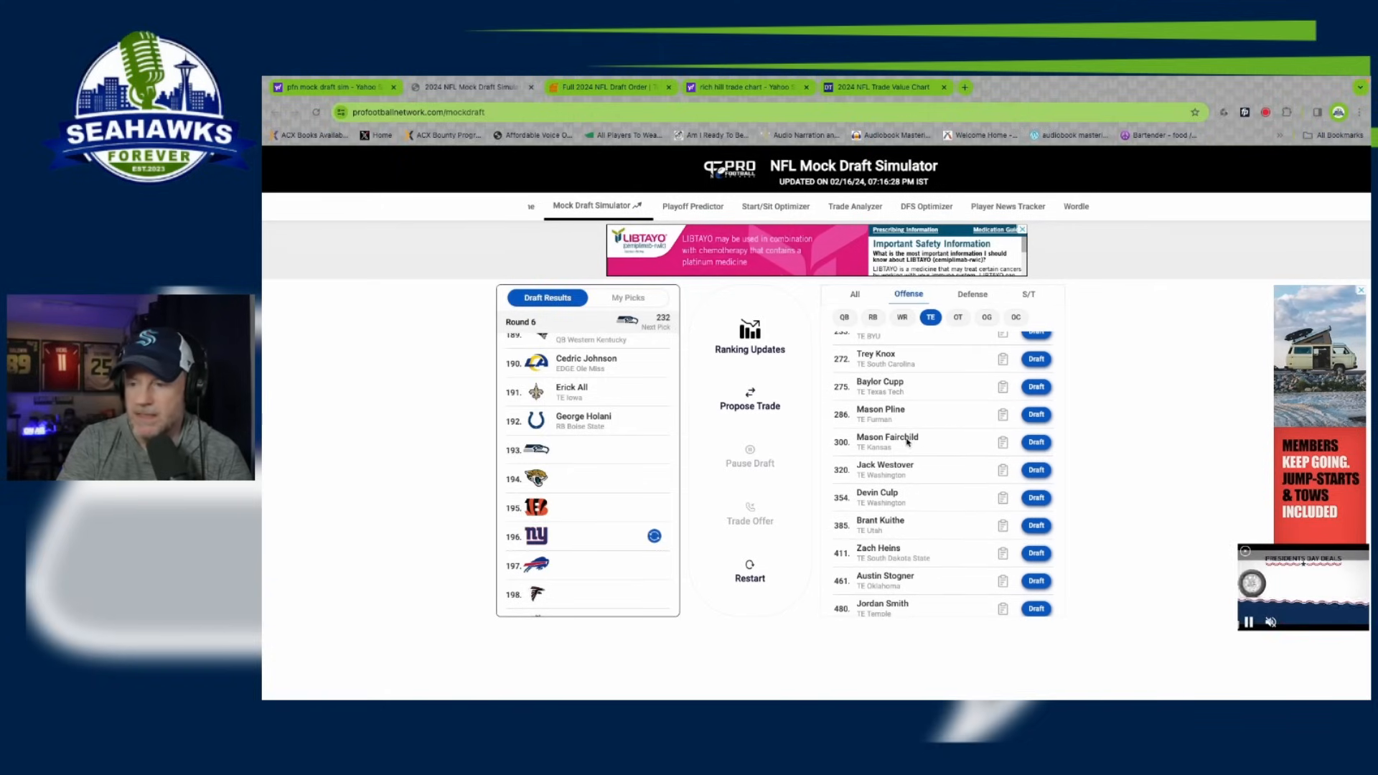
pyautogui.scroll(-2, 908, 443)
pyautogui.scroll(4, 907, 443)
pyautogui.click(1003, 425)
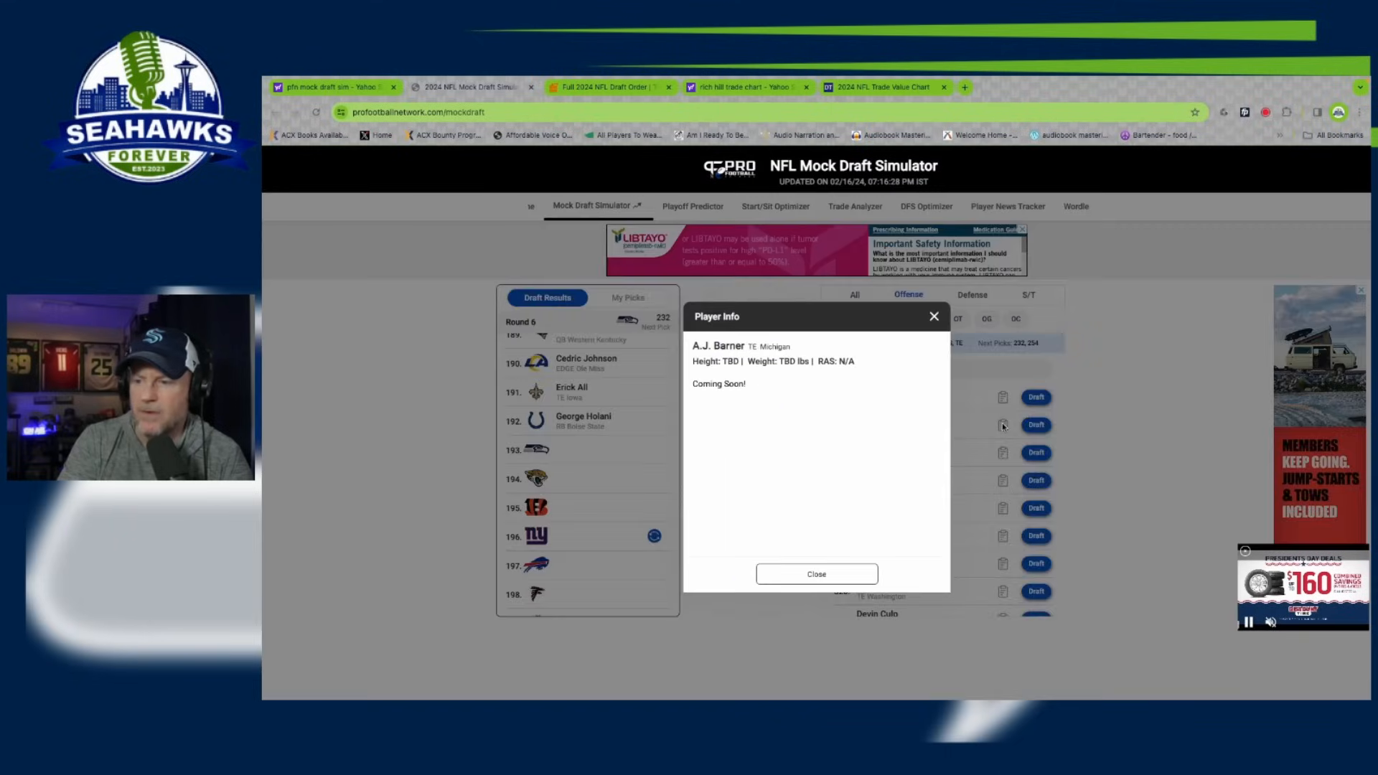
pyautogui.click(933, 318)
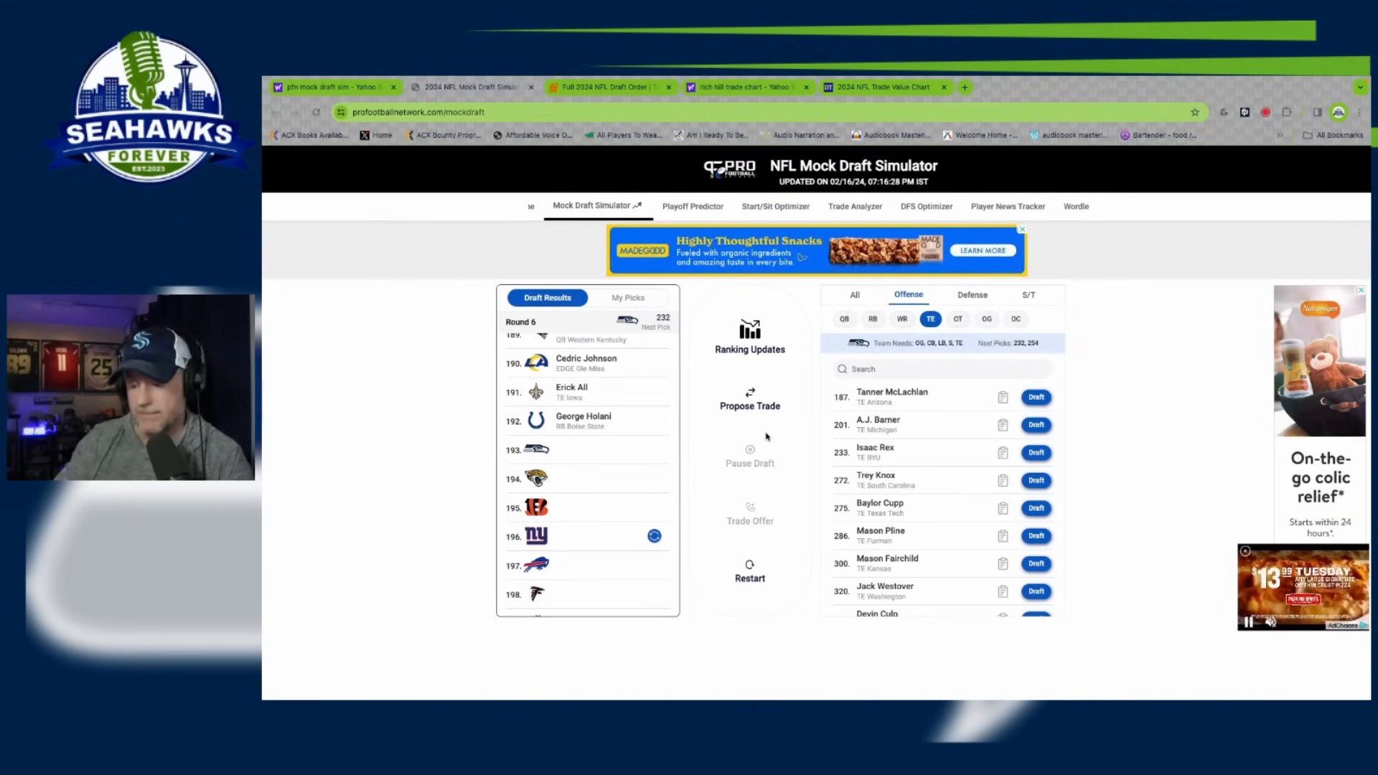
pyautogui.click(1036, 426)
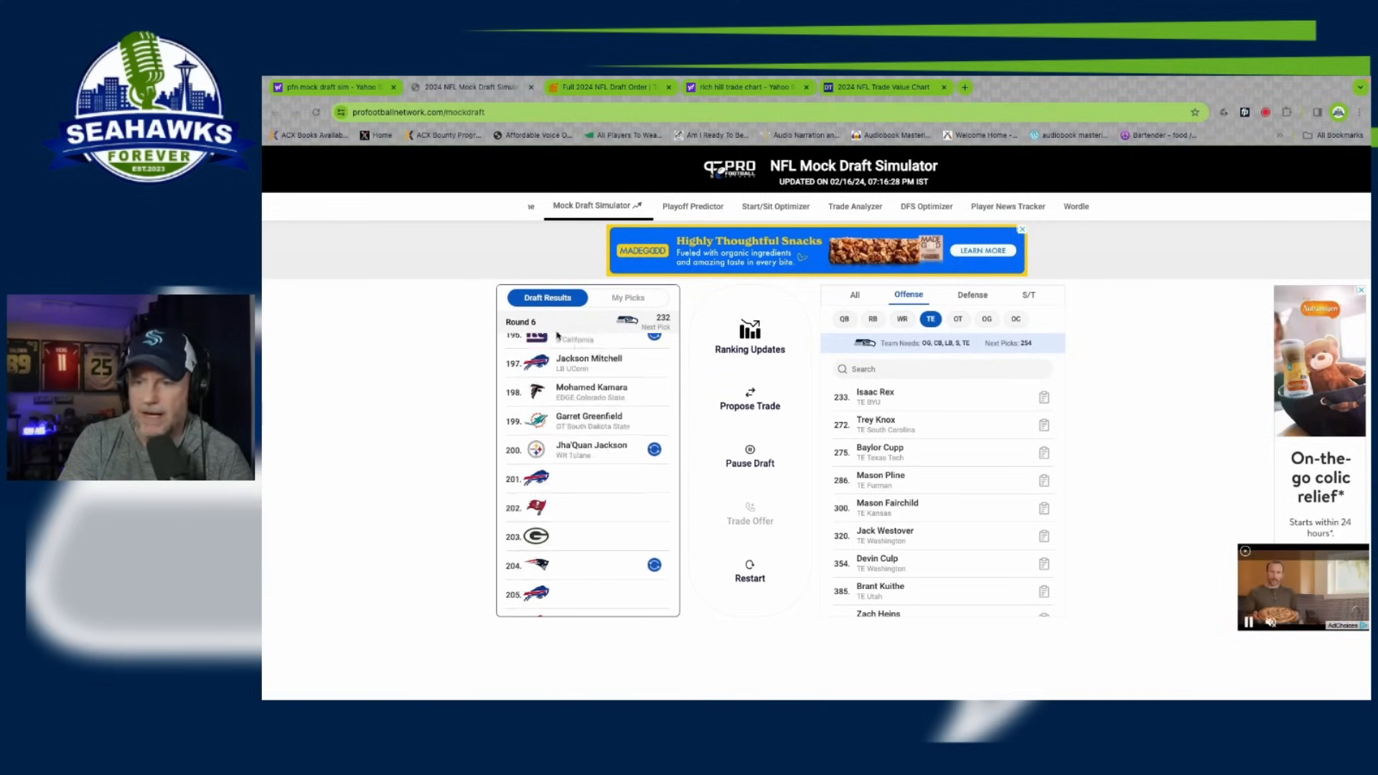
# Check Seattle's own picks, then review and reject the Jets' offer of picks 252 and 253 for picks 232 and 254.
pyautogui.click(638, 300)
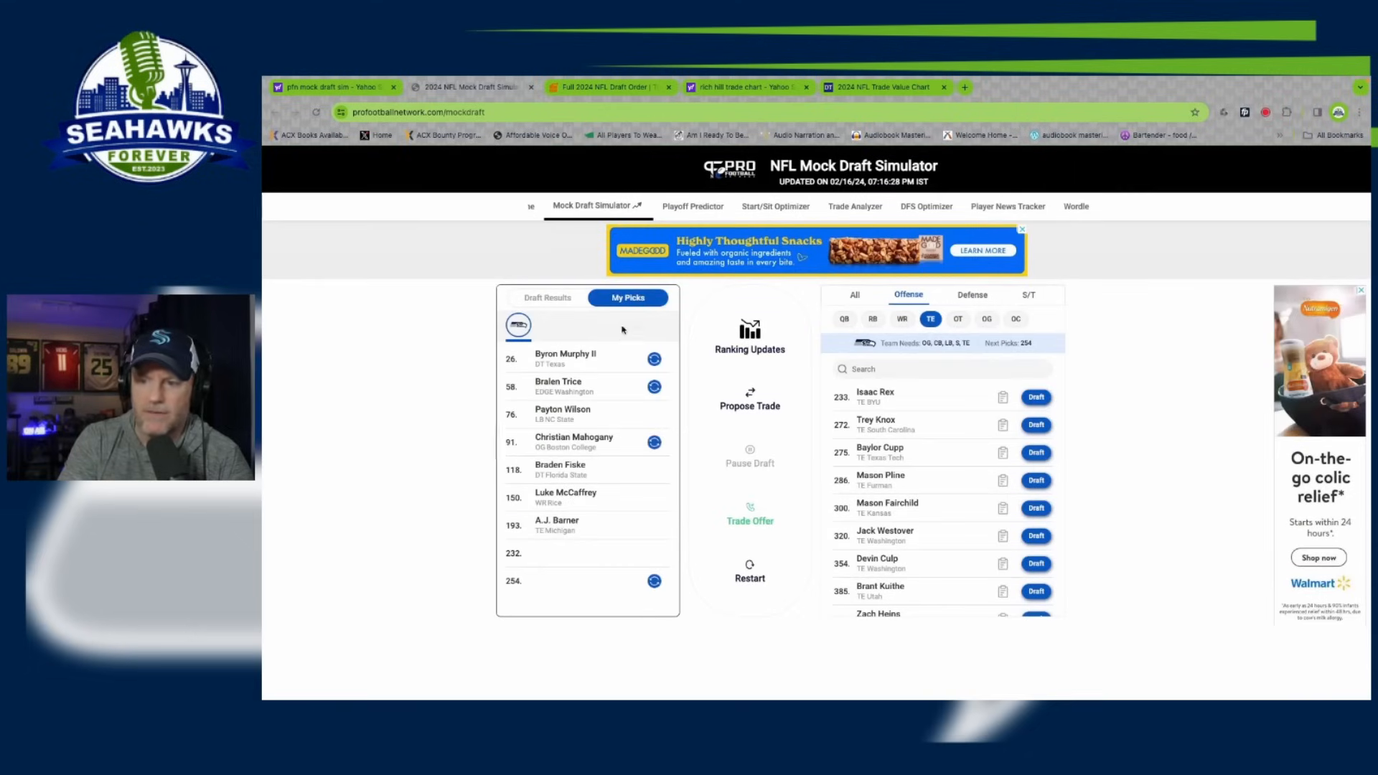
pyautogui.click(547, 297)
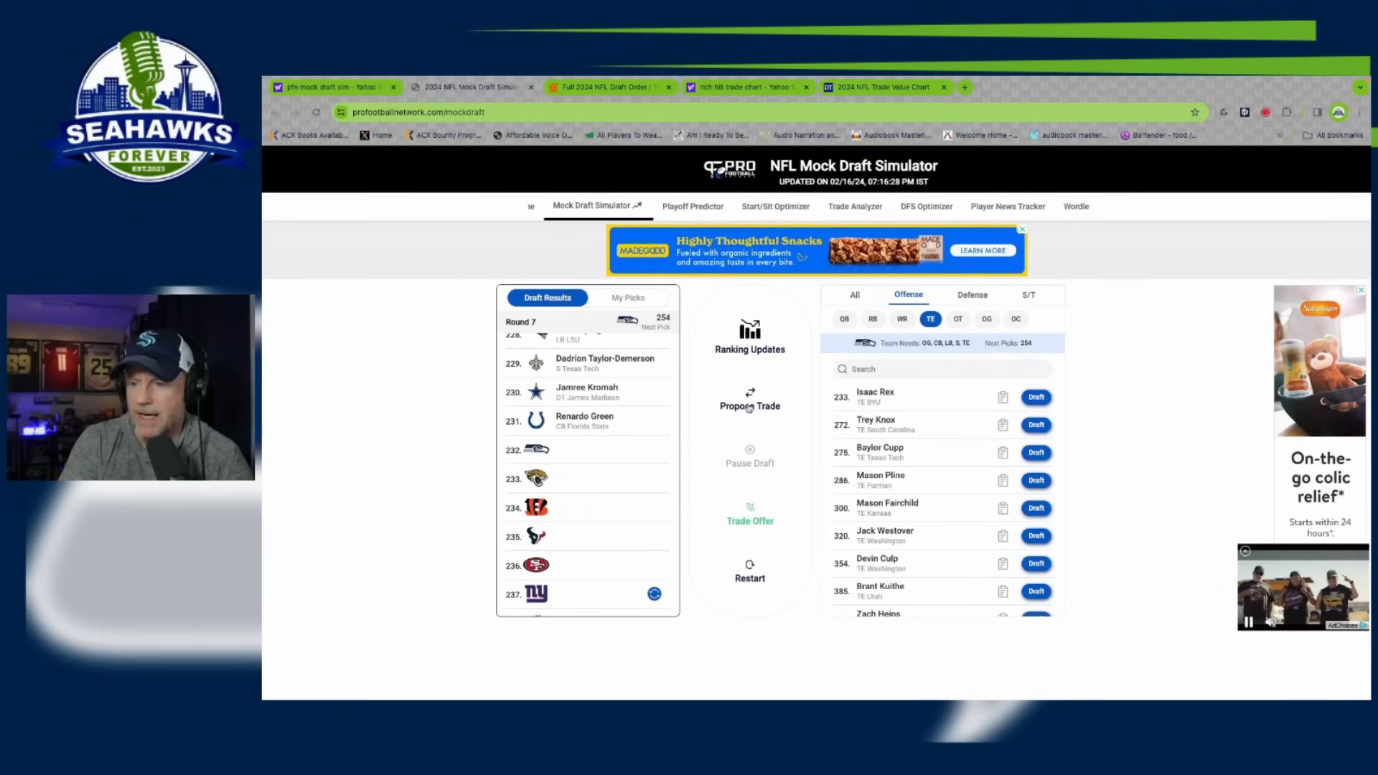
pyautogui.click(747, 525)
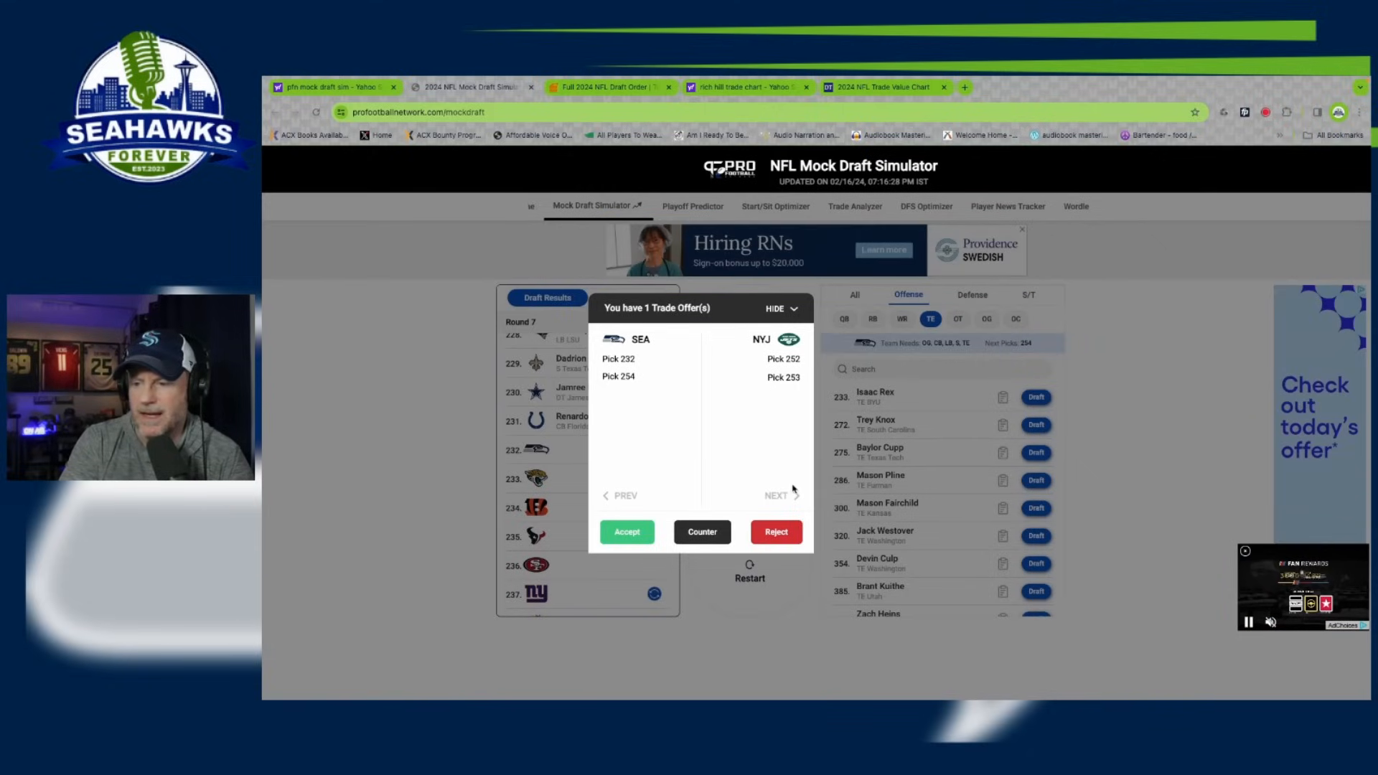
pyautogui.click(783, 531)
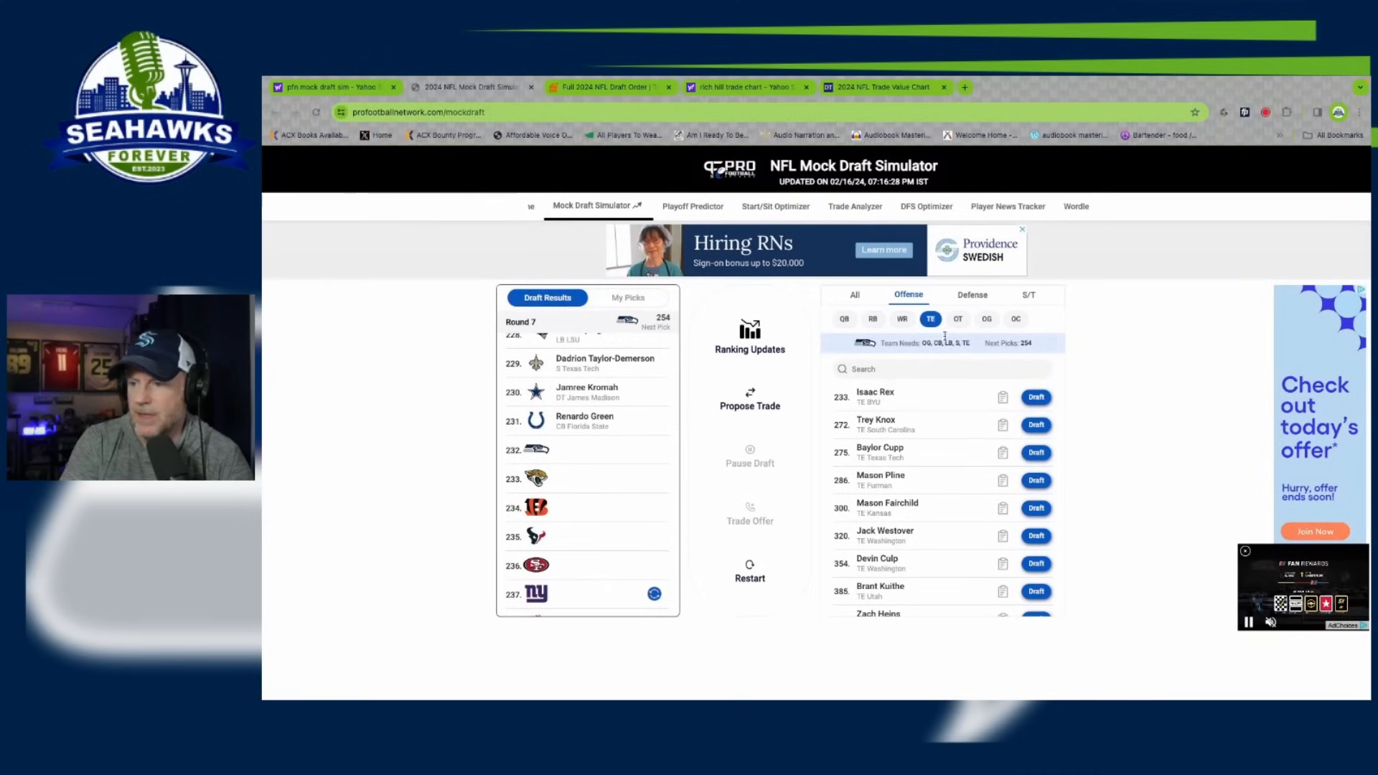
# Check the available wide receivers and linebackers, and read linebacker Nathaniel Watson's player info.
pyautogui.click(902, 320)
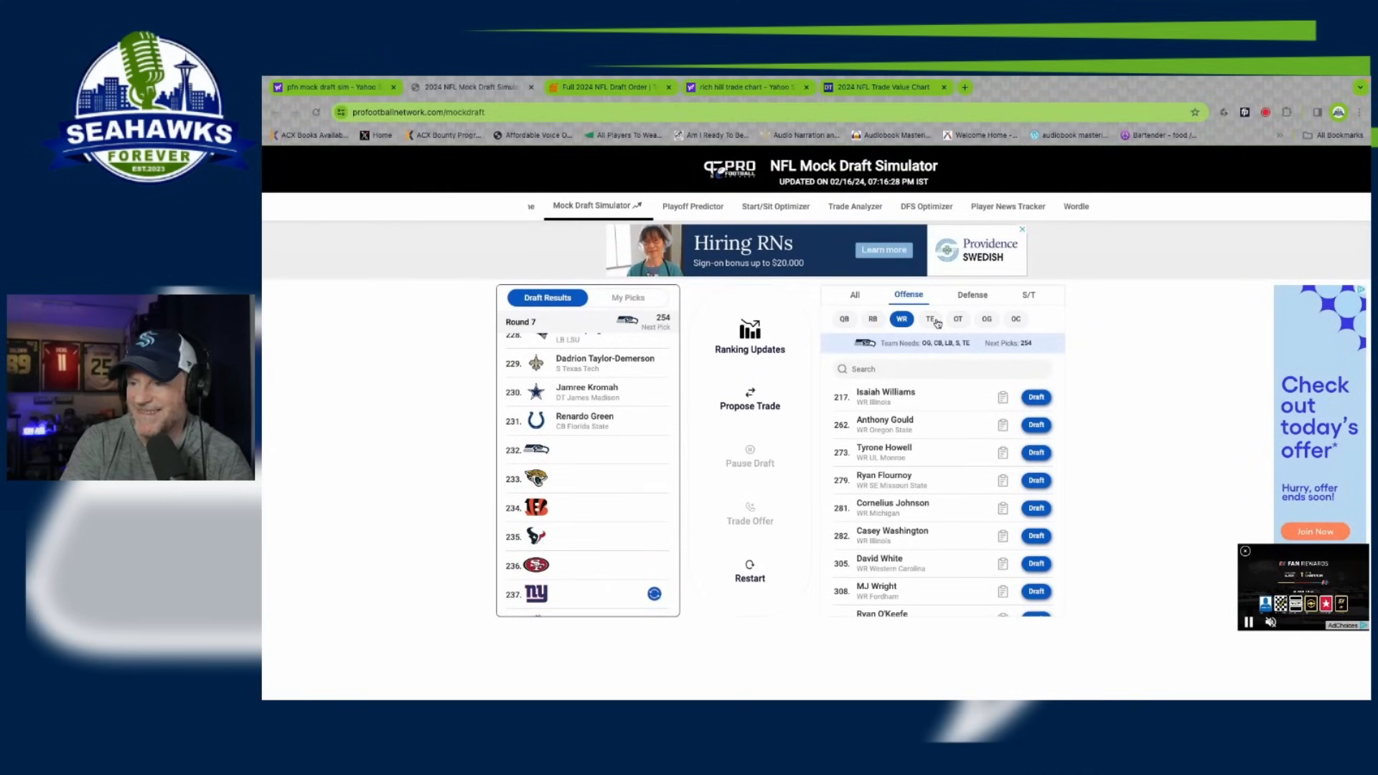
pyautogui.click(974, 296)
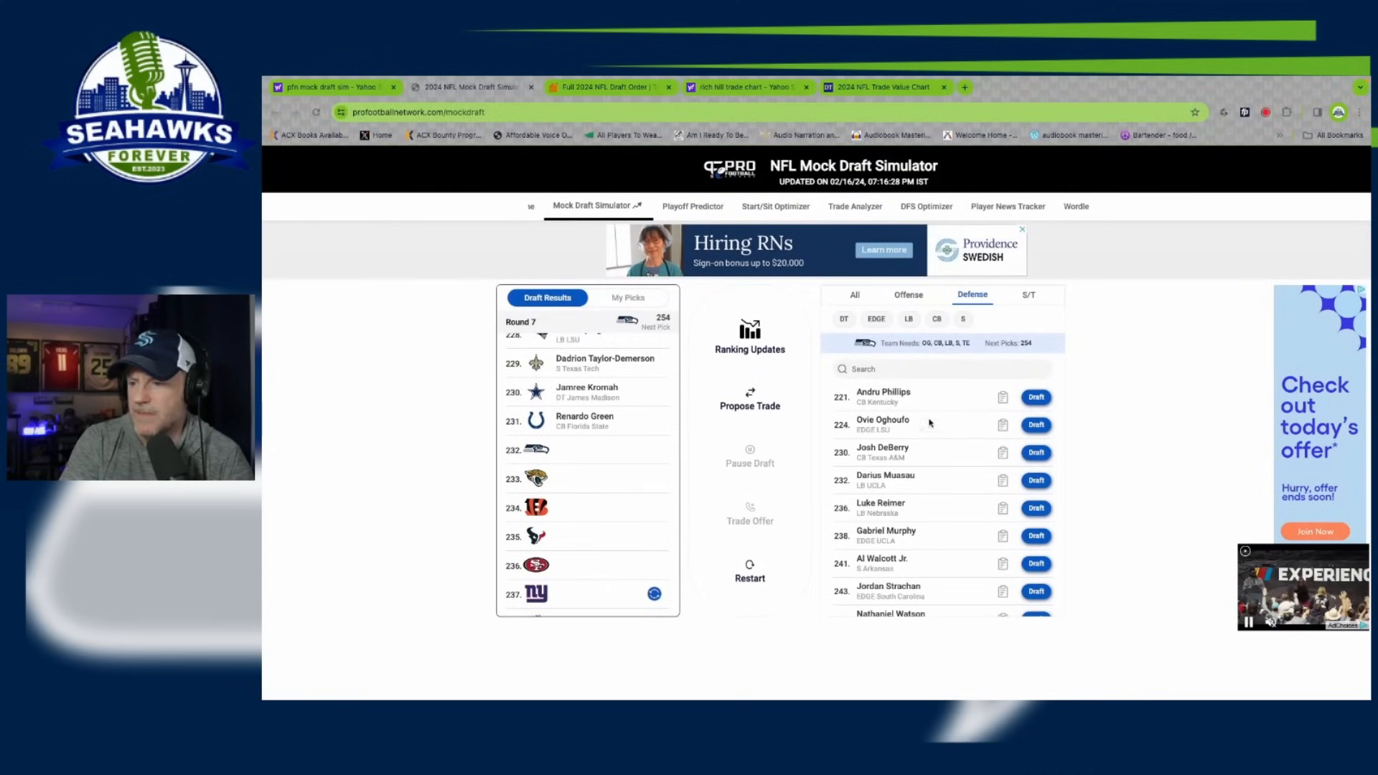
pyautogui.click(909, 320)
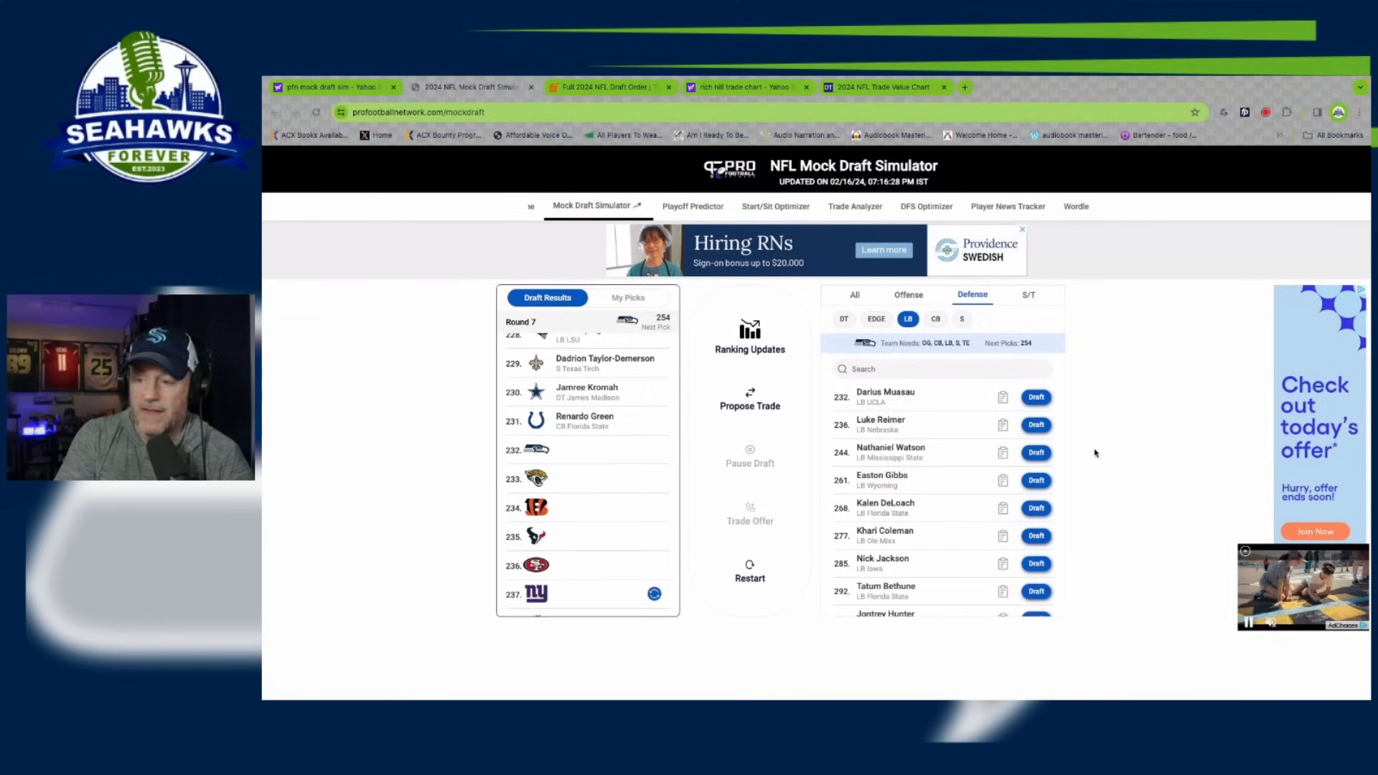
pyautogui.click(1003, 454)
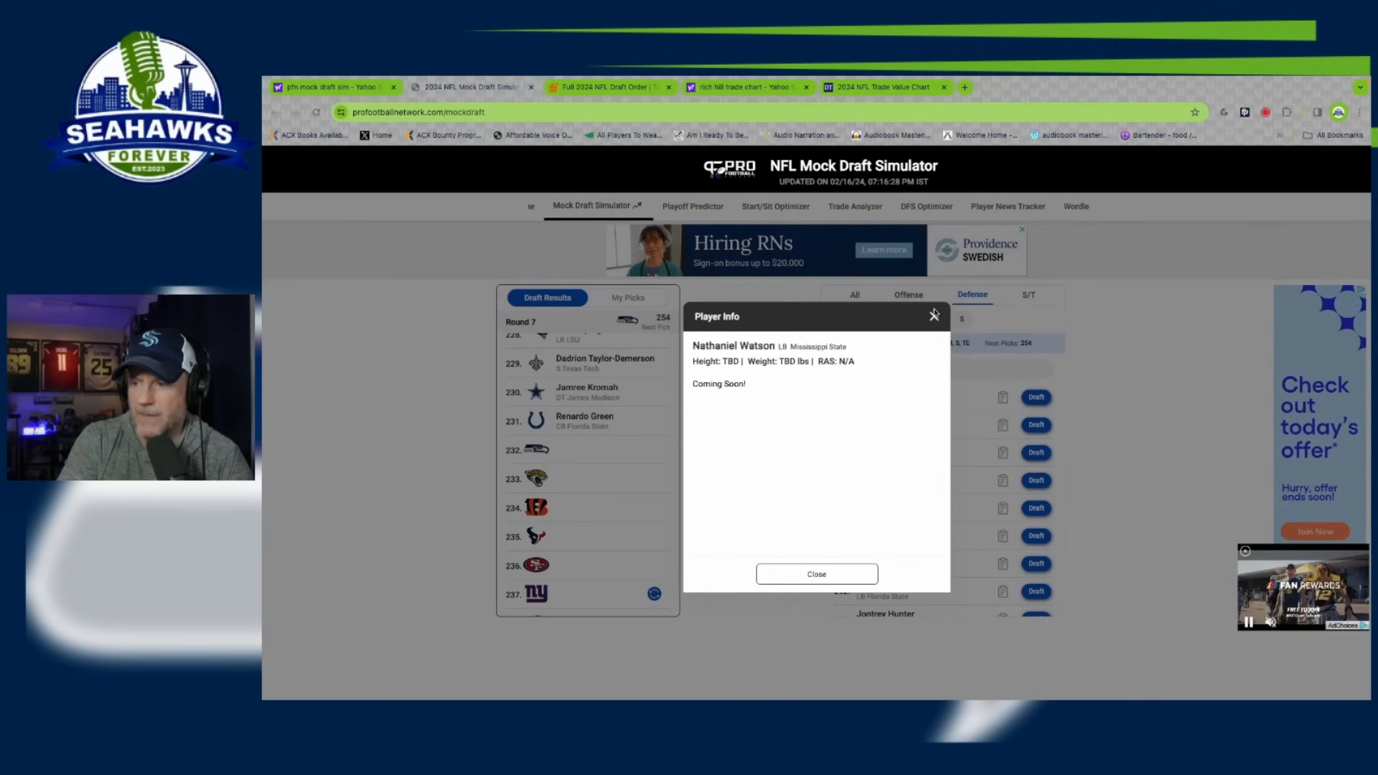
pyautogui.click(934, 316)
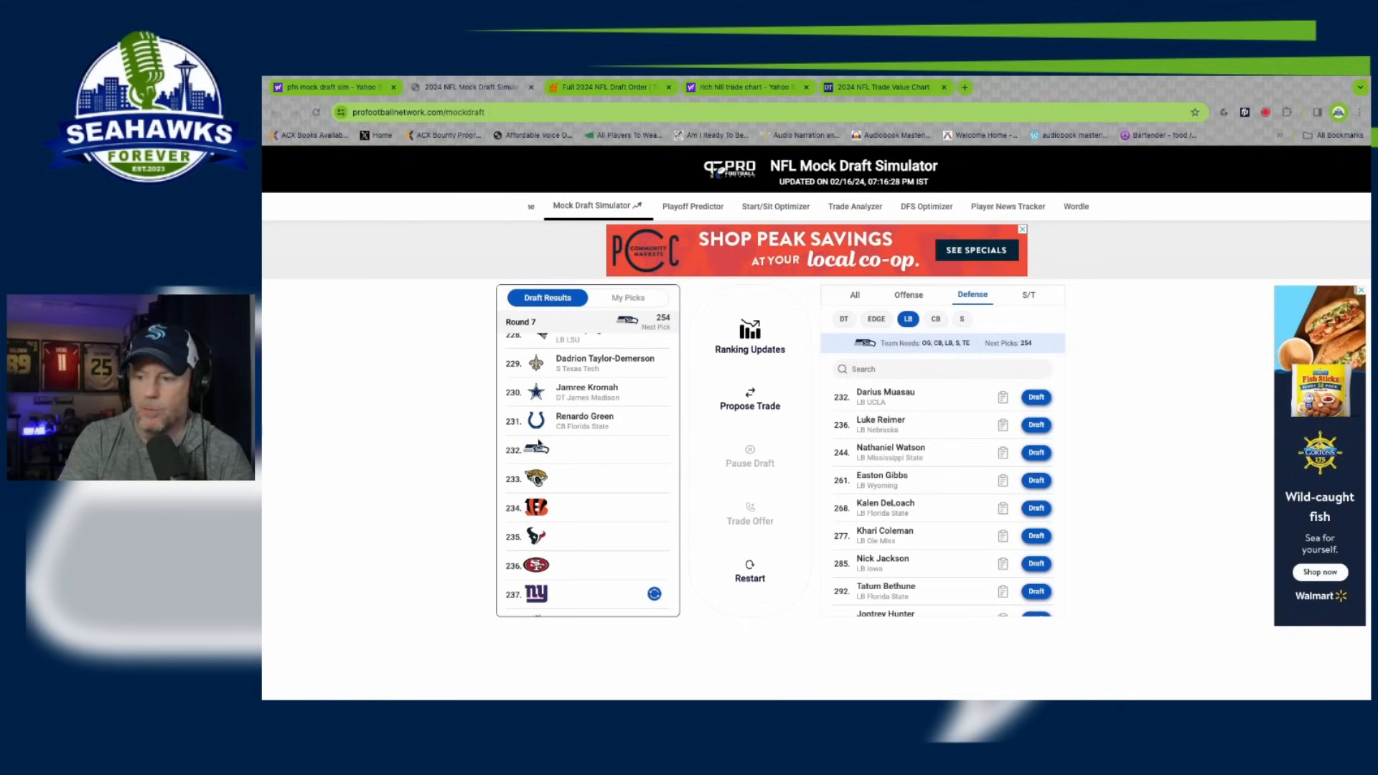
# Look through the lower-ranked linebackers still available on defense.
pyautogui.scroll(-3, 932, 502)
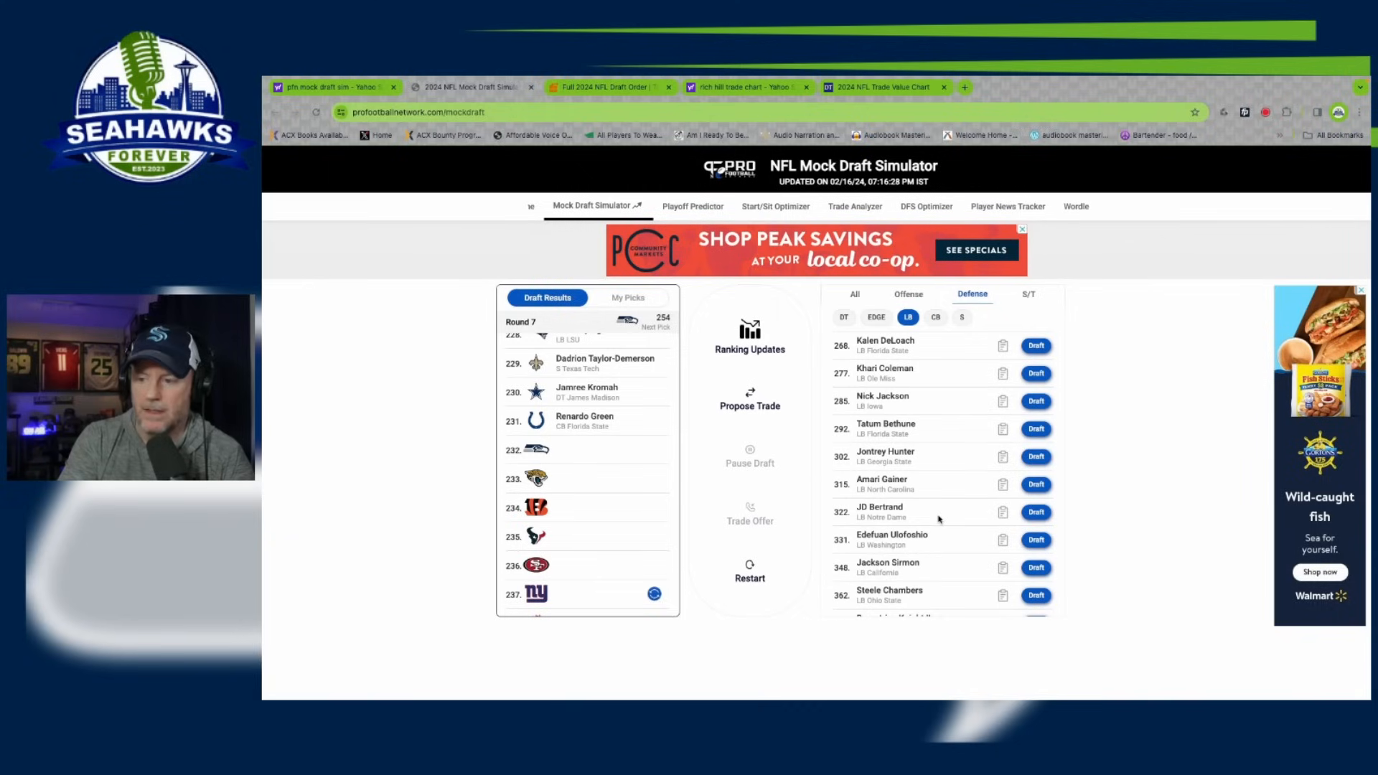
pyautogui.scroll(-1, 937, 518)
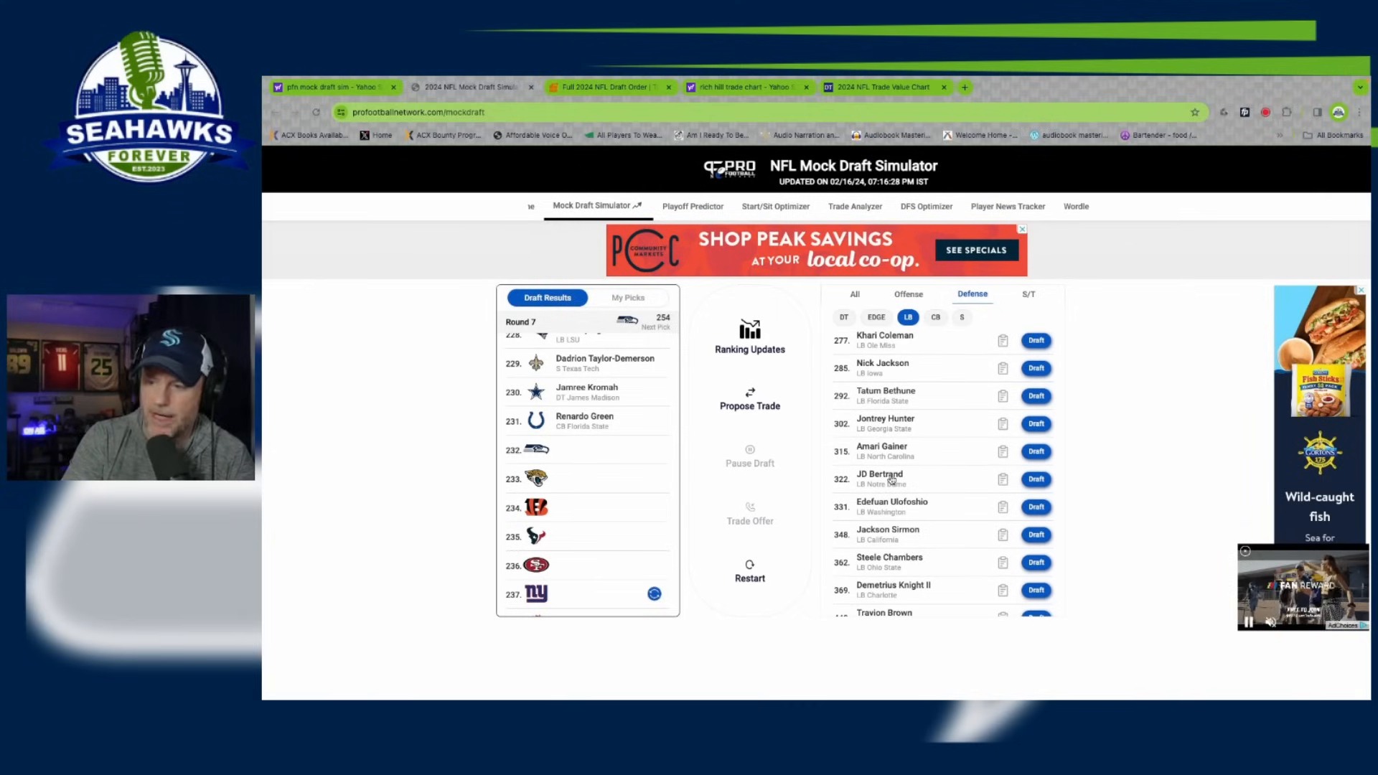
pyautogui.scroll(-5, 892, 479)
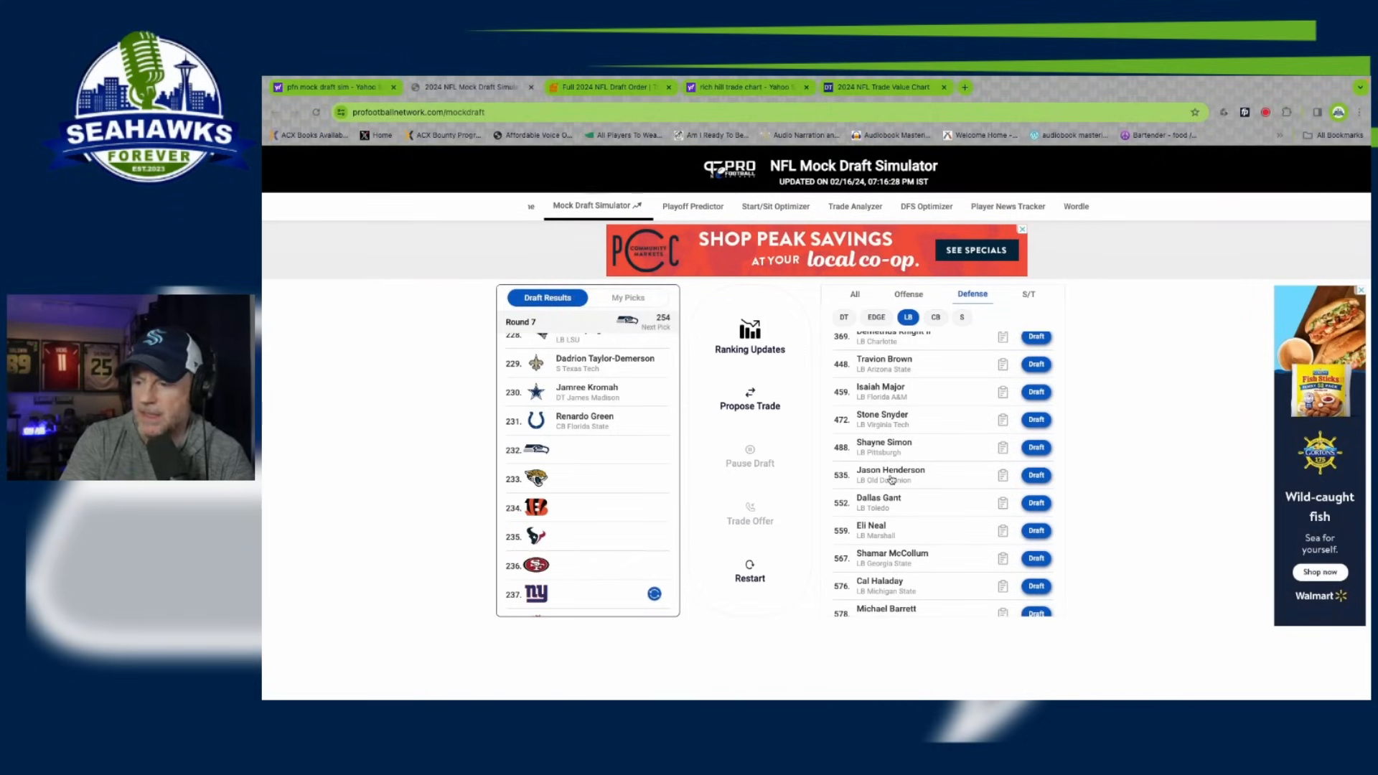
pyautogui.scroll(5, 892, 479)
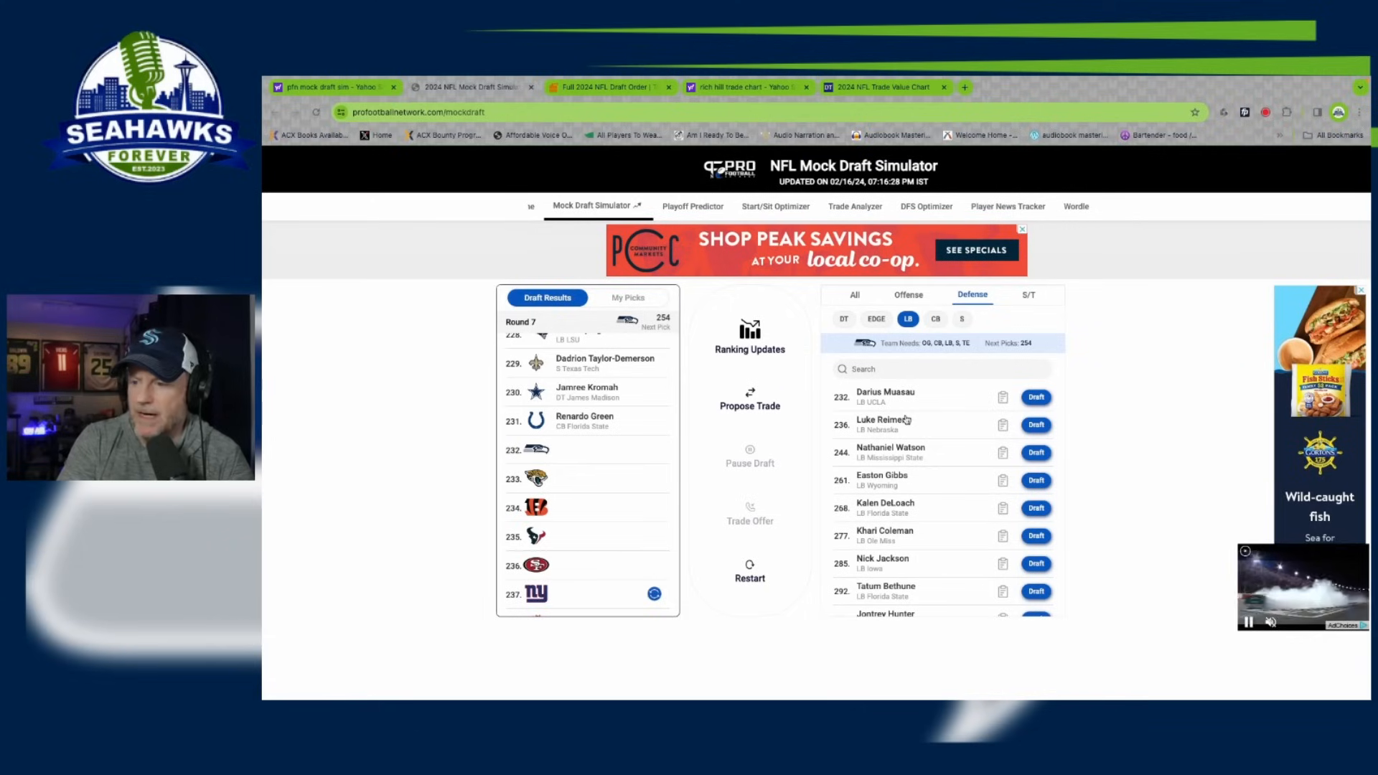
# Compare the available cornerbacks and safeties with the linebackers, and draft Nathaniel Watson with pick 232.
pyautogui.click(937, 320)
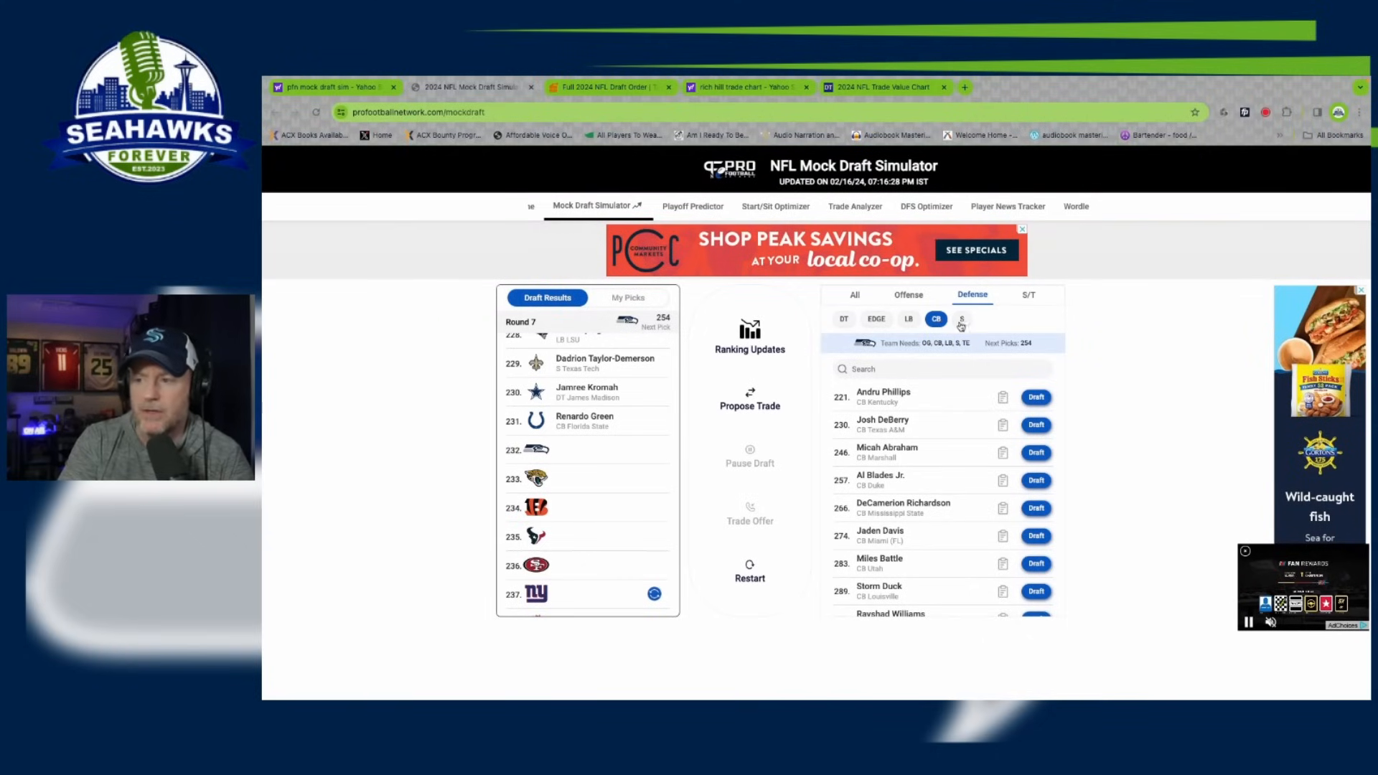
pyautogui.click(963, 321)
pyautogui.click(939, 321)
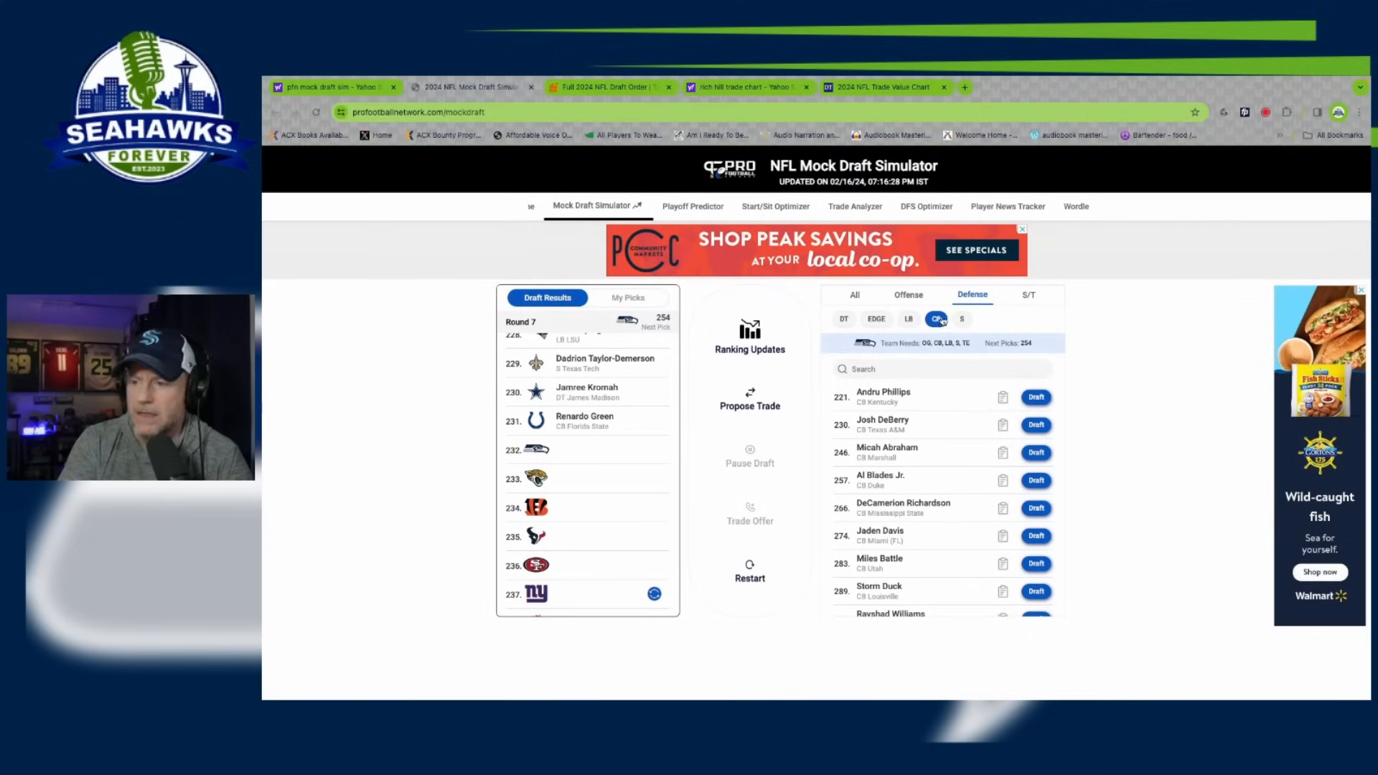
pyautogui.click(910, 321)
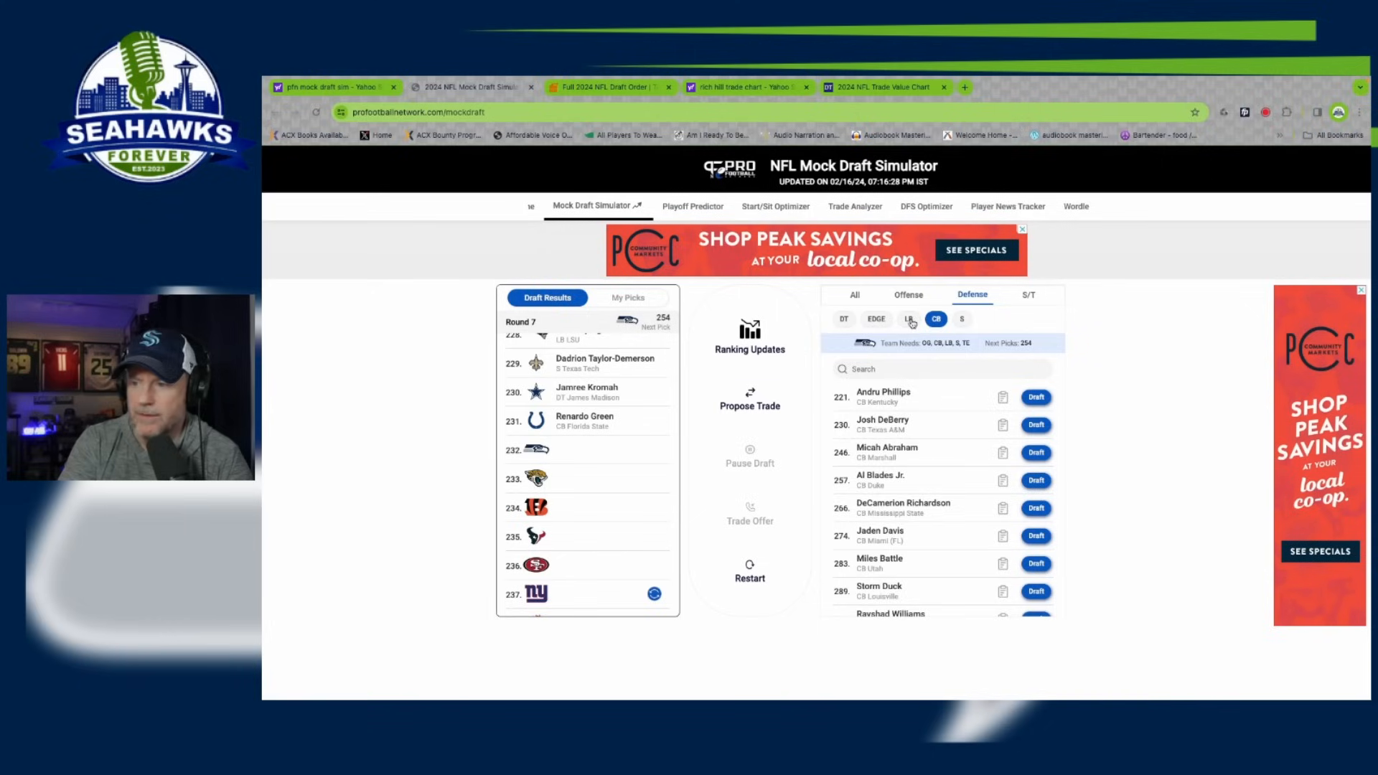
pyautogui.click(1028, 453)
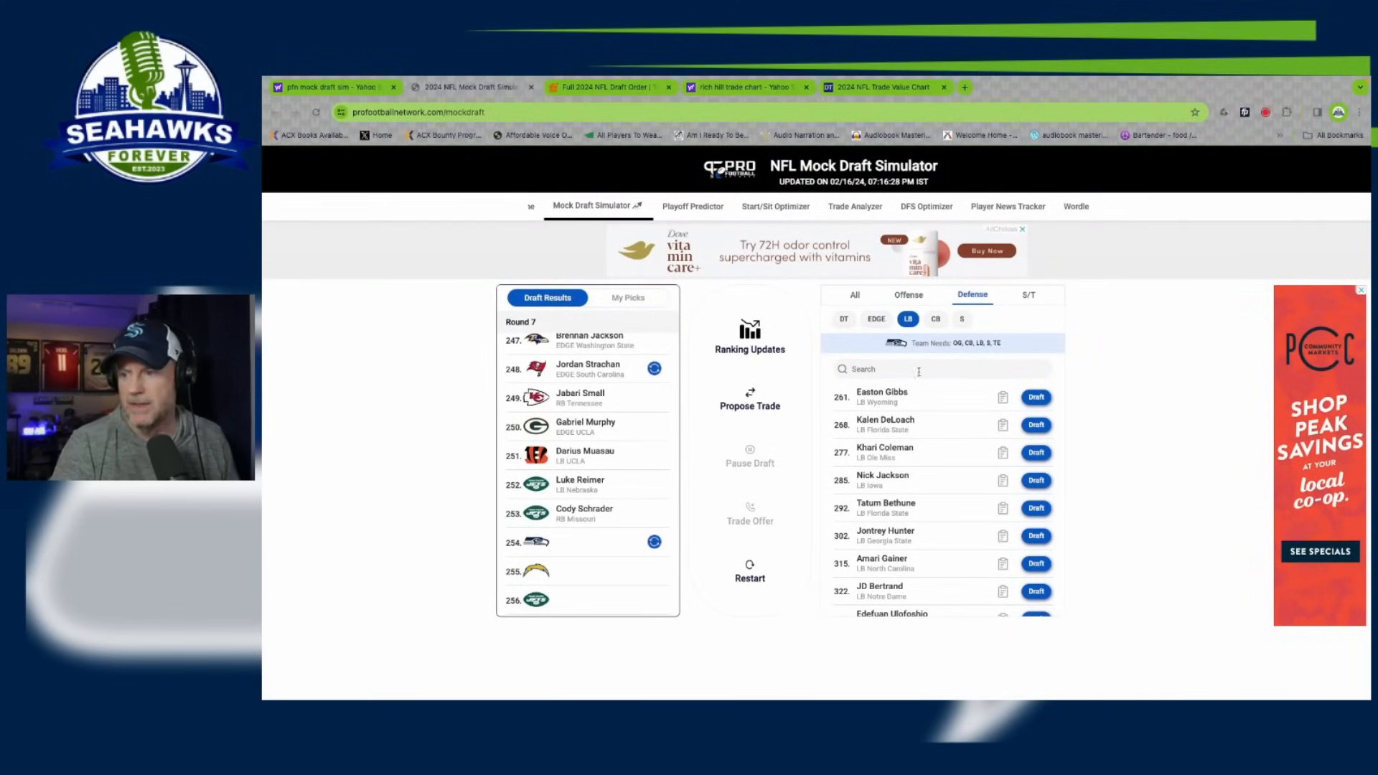
# Check the quarterbacks, running backs and wide receivers still available on offense for pick 254.
pyautogui.click(908, 294)
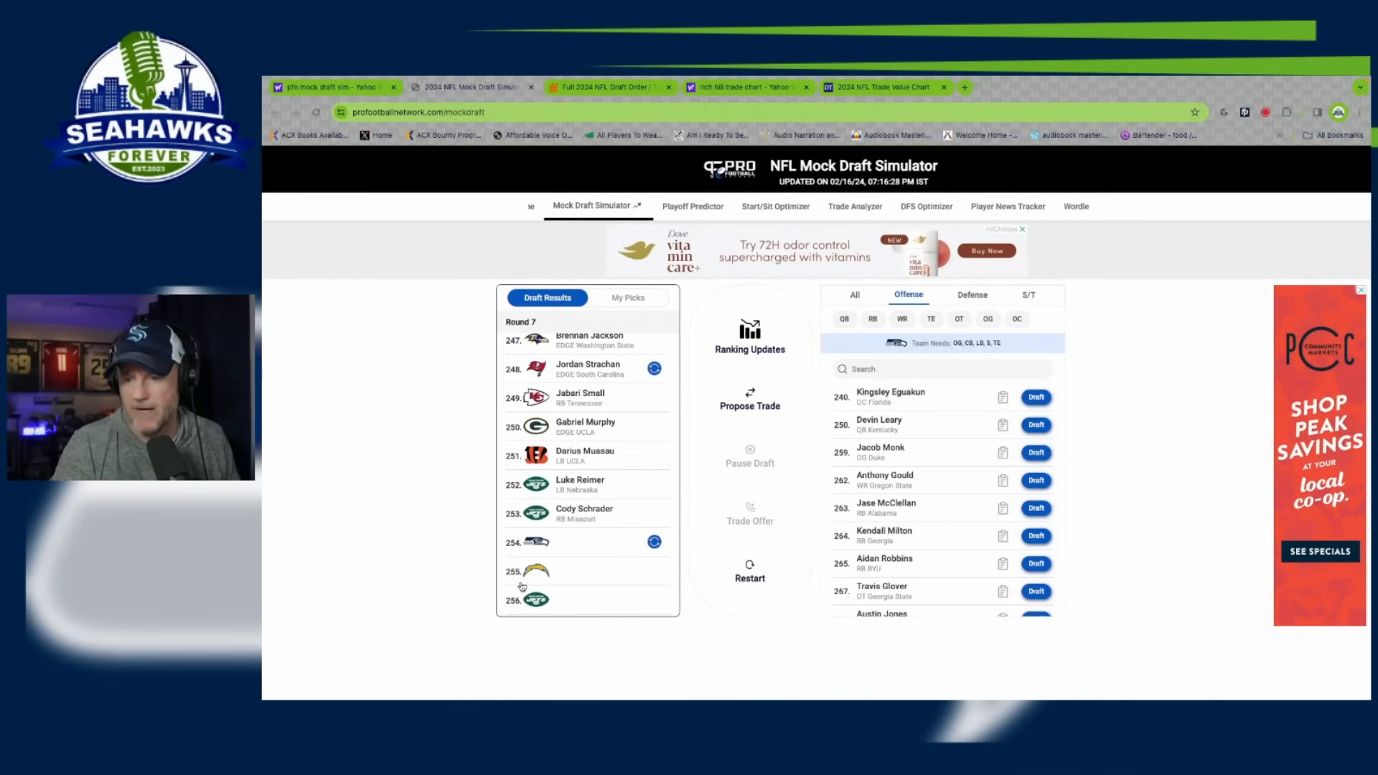
pyautogui.click(844, 320)
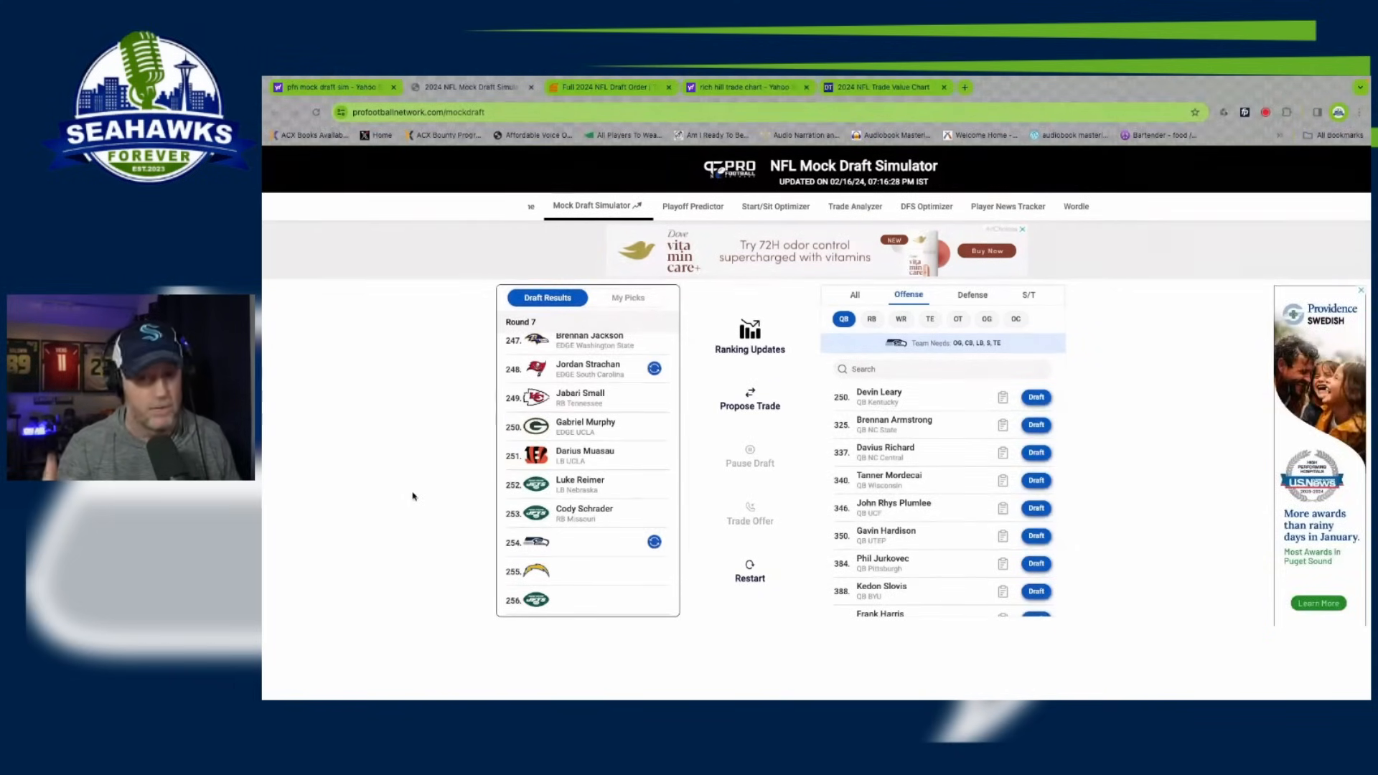
pyautogui.click(873, 319)
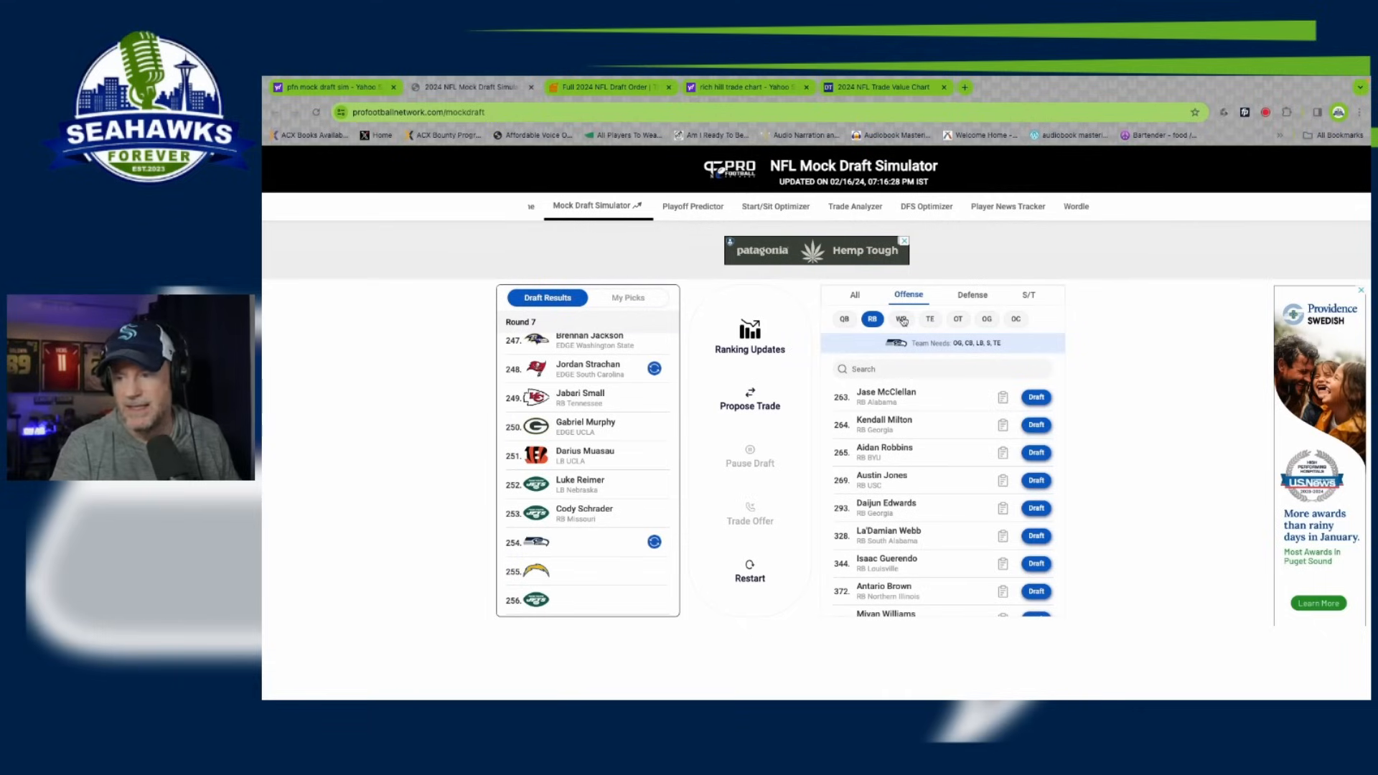
pyautogui.click(902, 320)
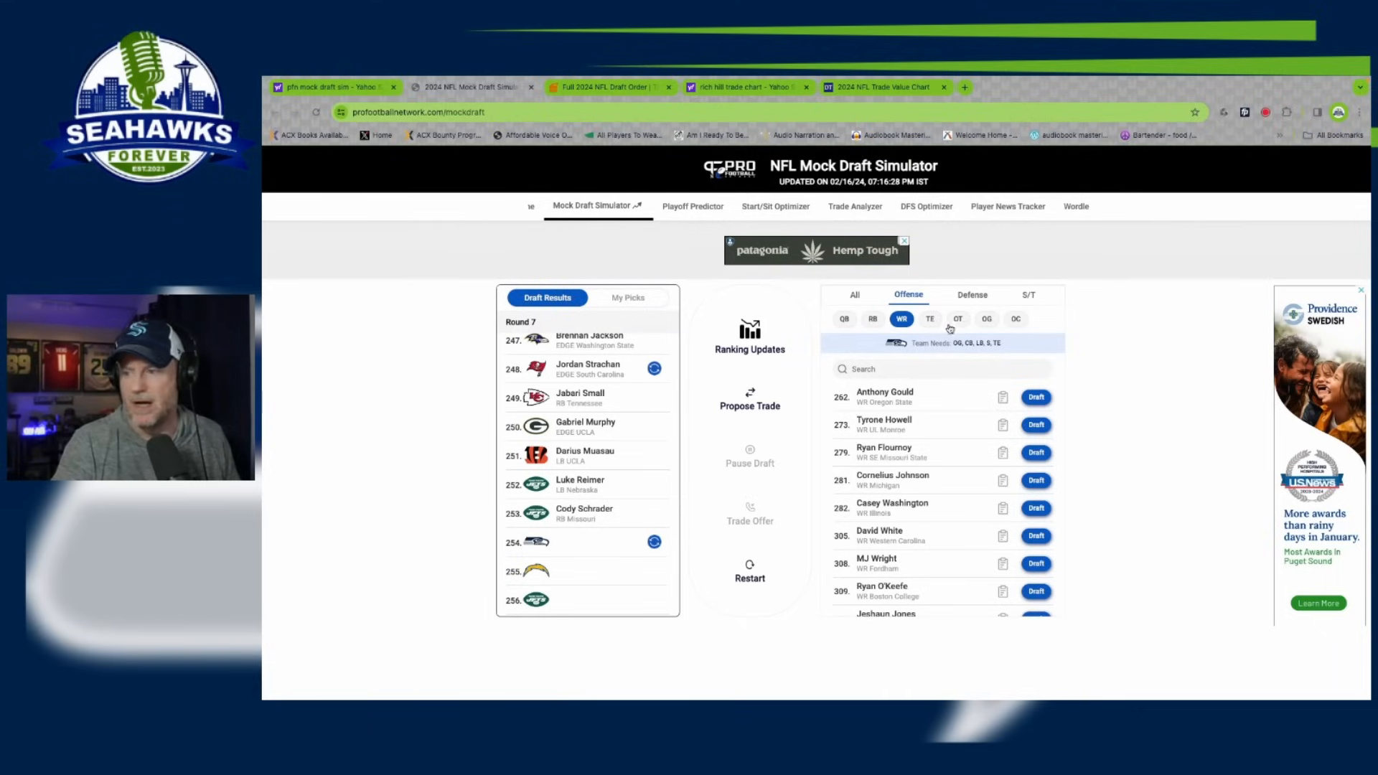
# Check Seattle's own picks made so far and look through the available safeties on defense.
pyautogui.click(975, 295)
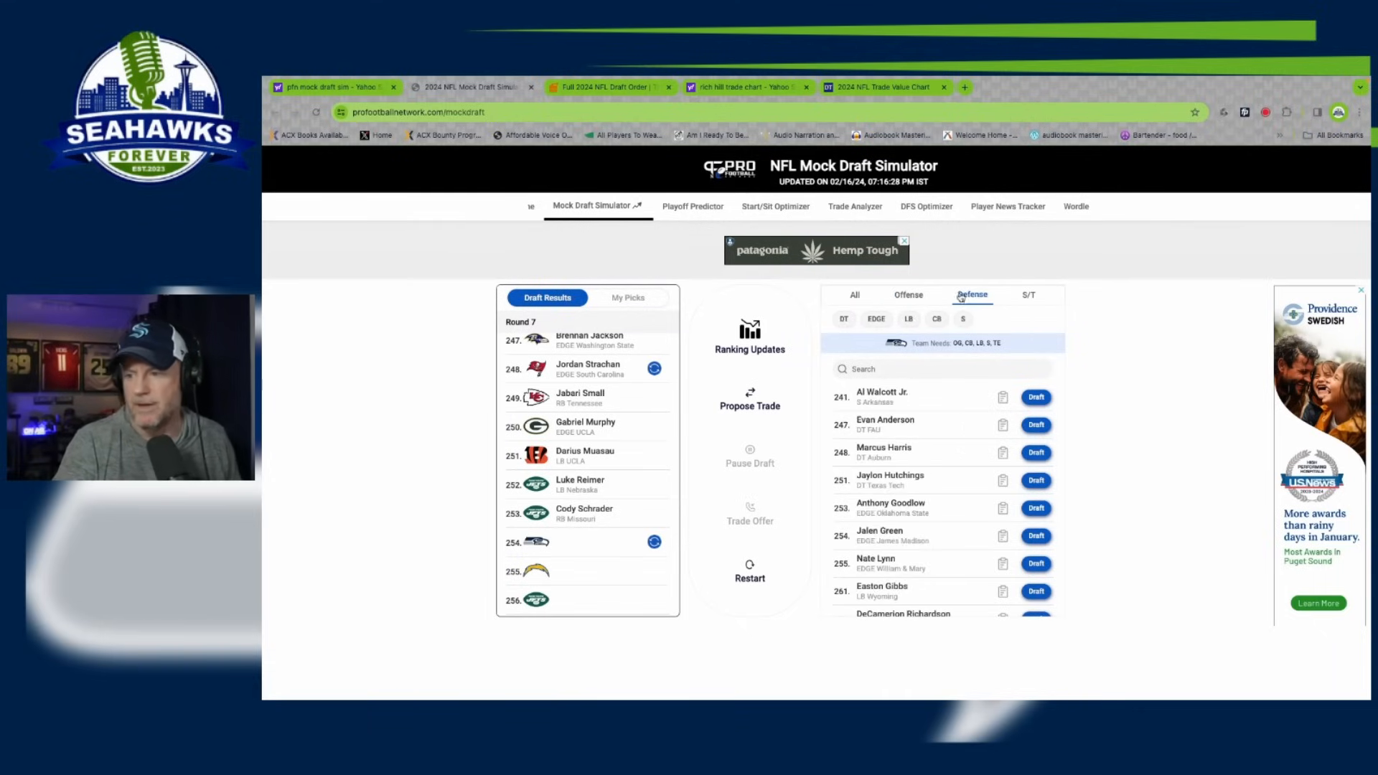
pyautogui.click(627, 300)
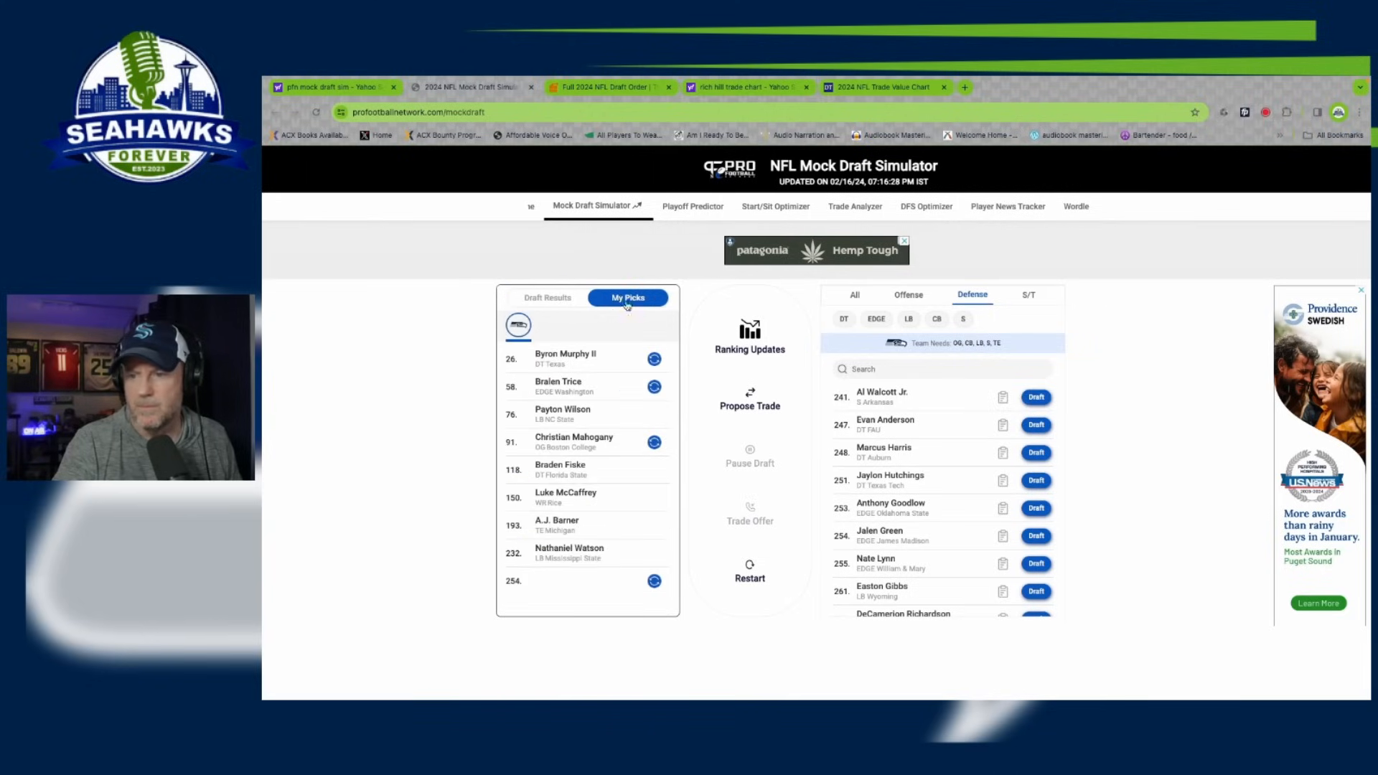
pyautogui.click(962, 318)
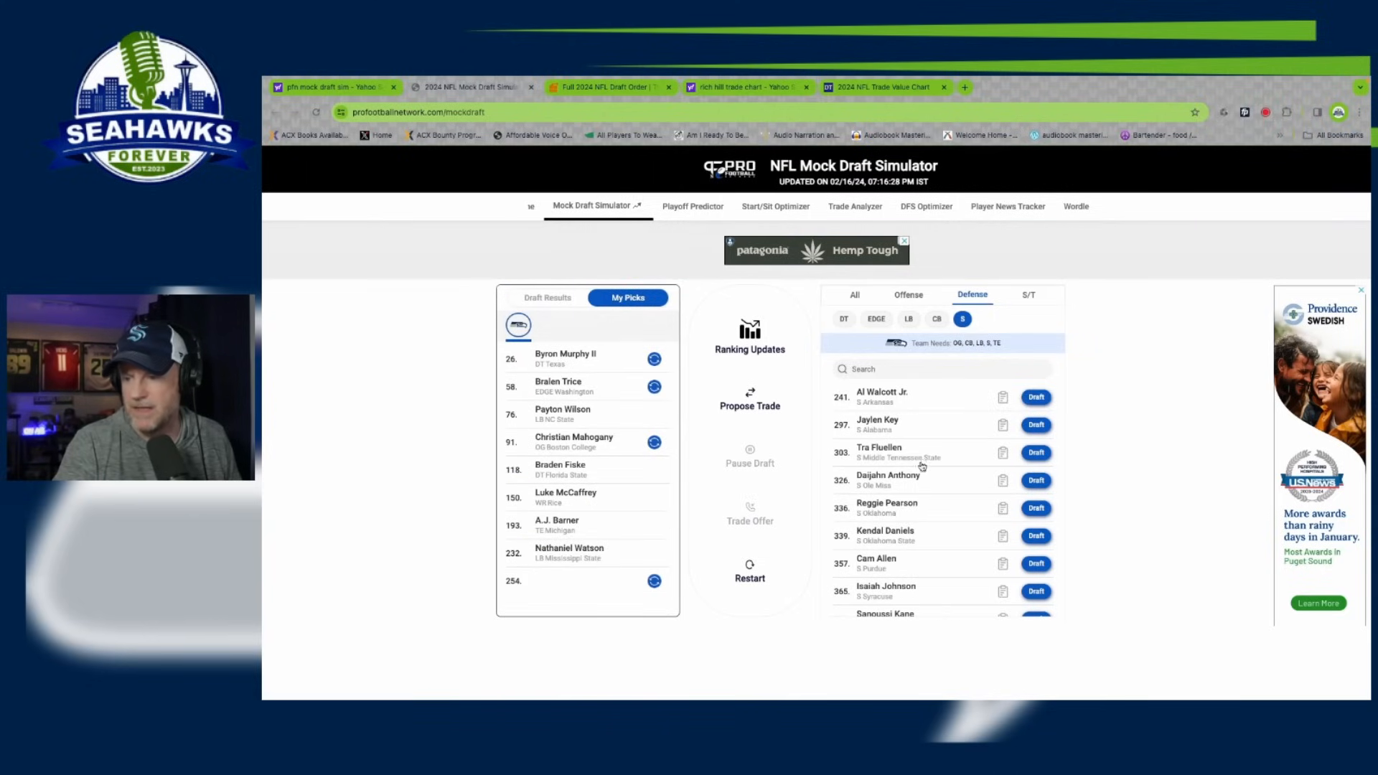
pyautogui.scroll(-4, 926, 465)
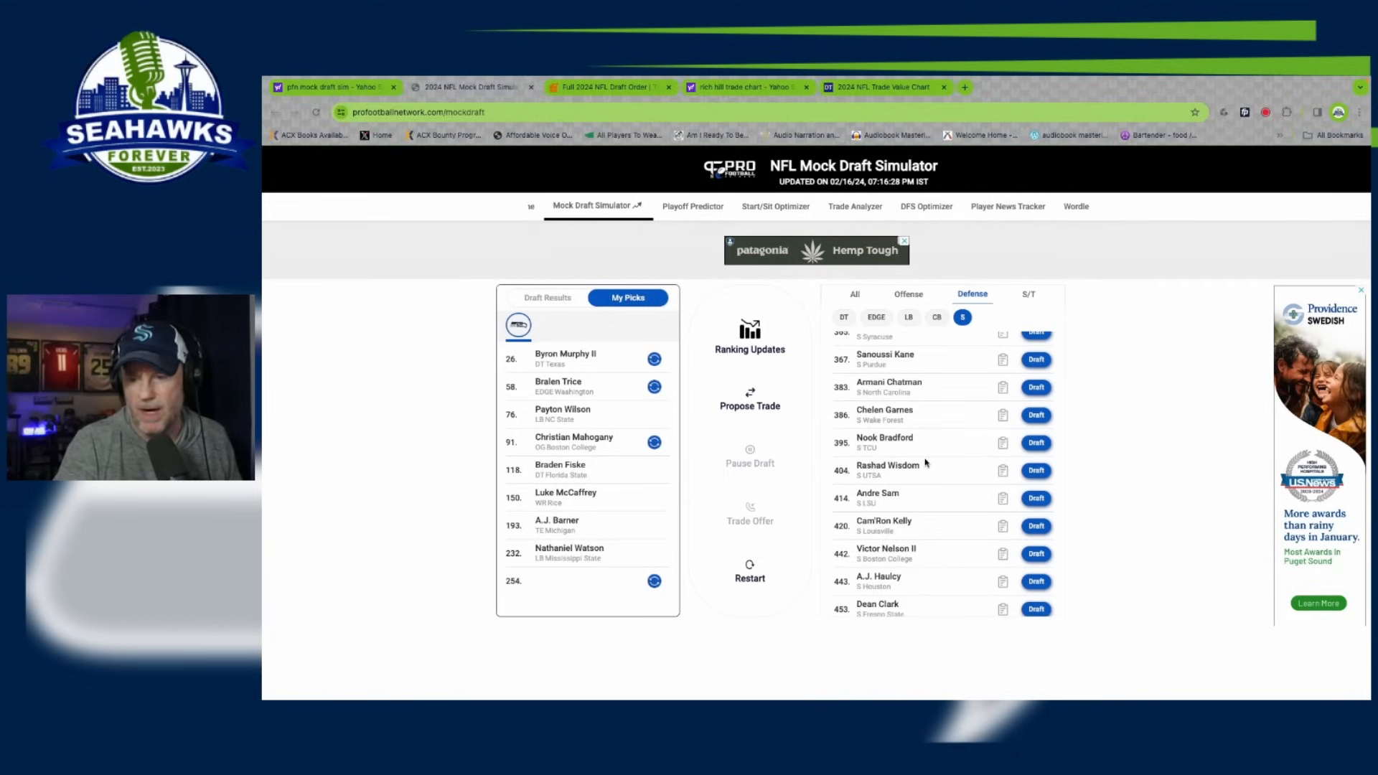
pyautogui.scroll(5, 925, 463)
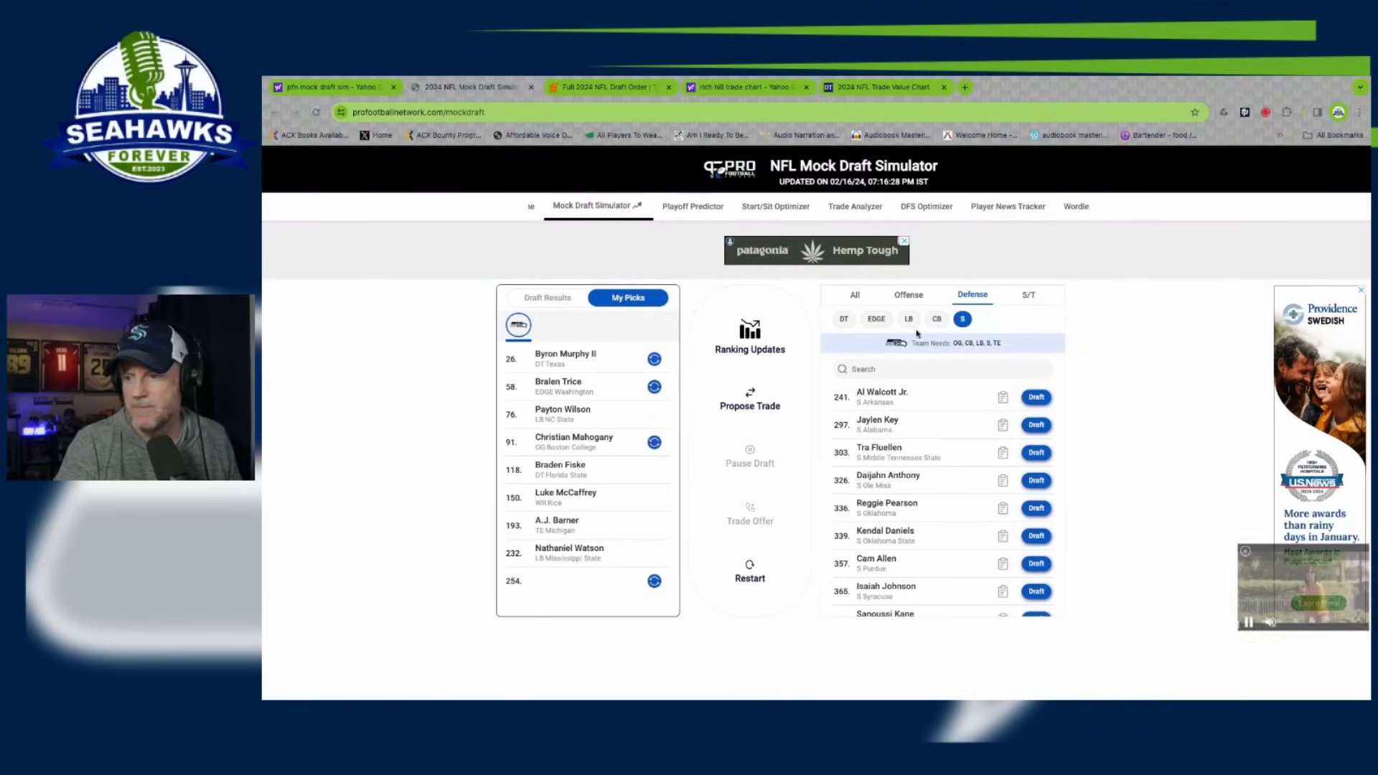
# Check the available cornerbacks and edge rushers, and read Braiden McGregor's player info.
pyautogui.click(935, 319)
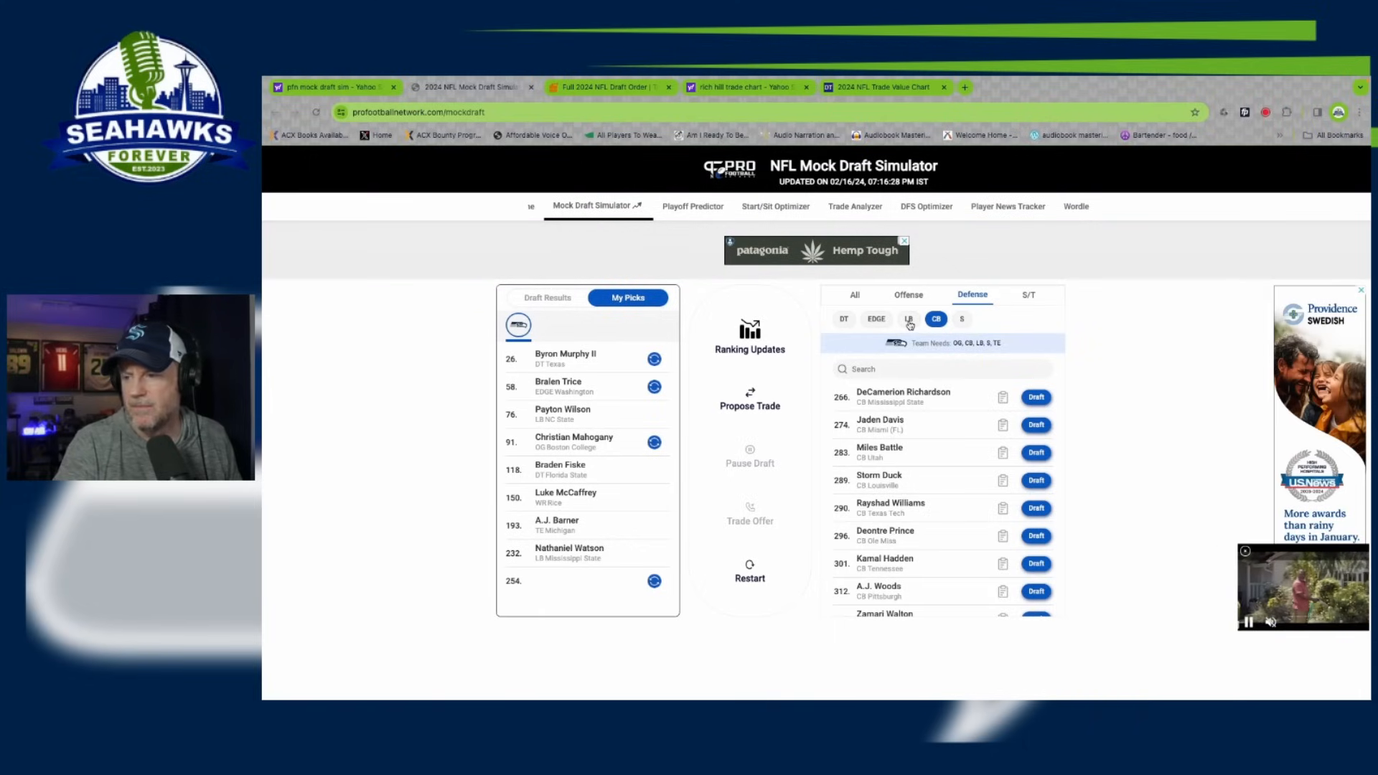
pyautogui.click(876, 319)
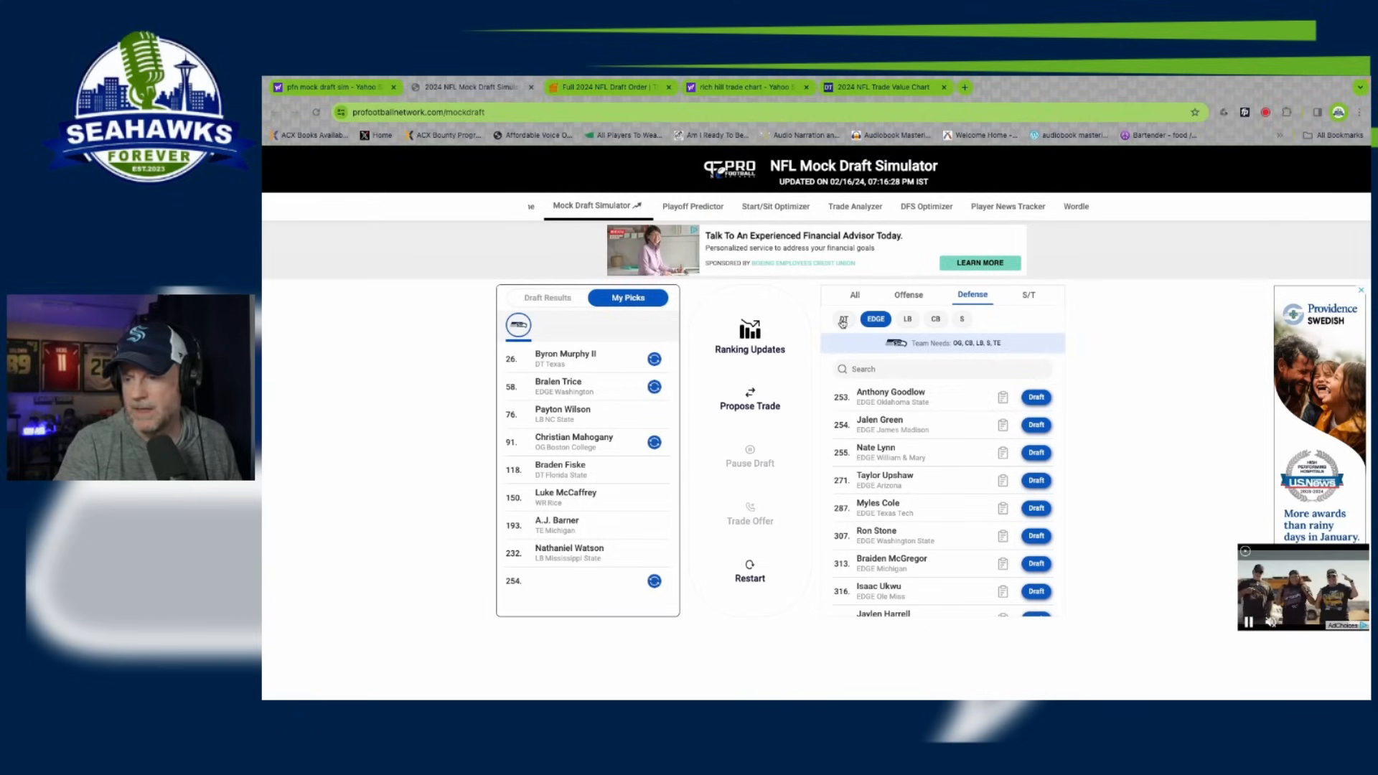
pyautogui.click(873, 324)
pyautogui.click(872, 322)
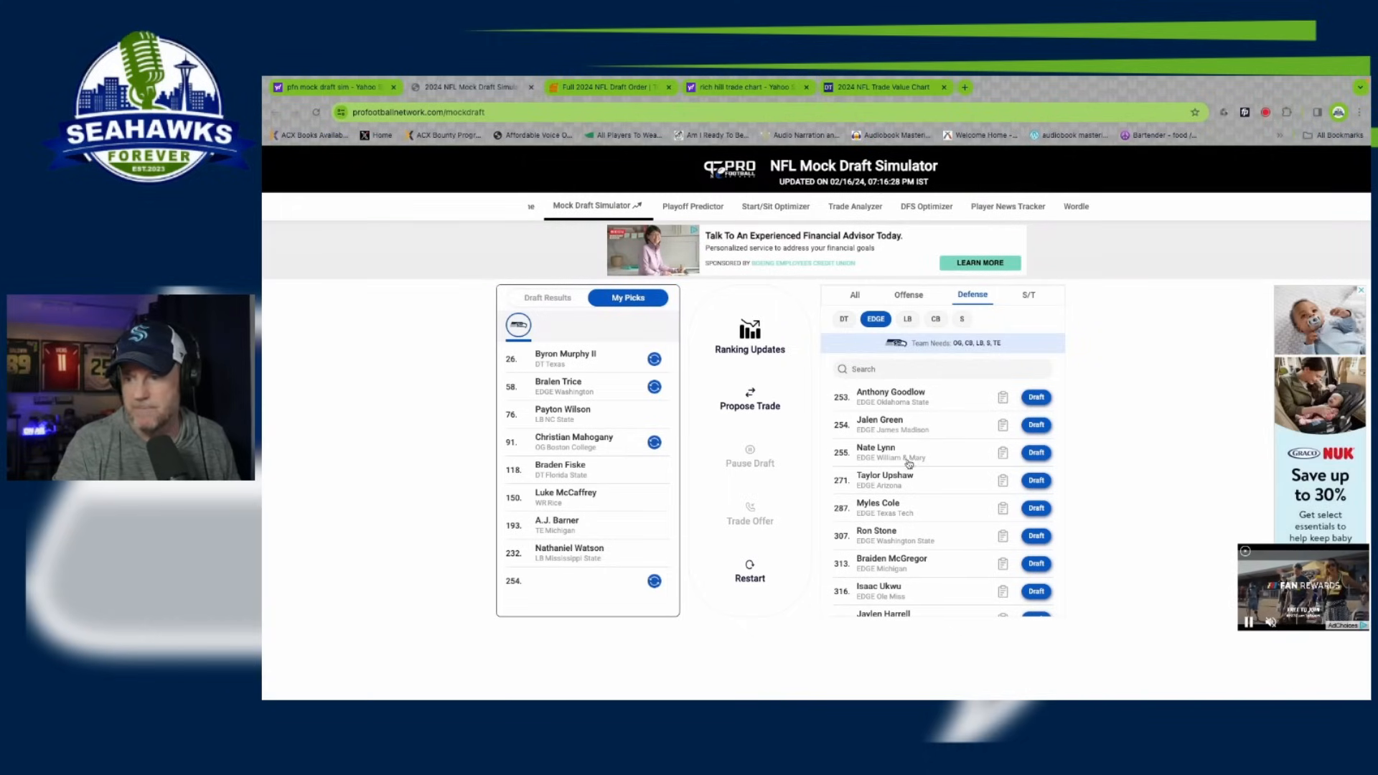
pyautogui.scroll(-3, 909, 463)
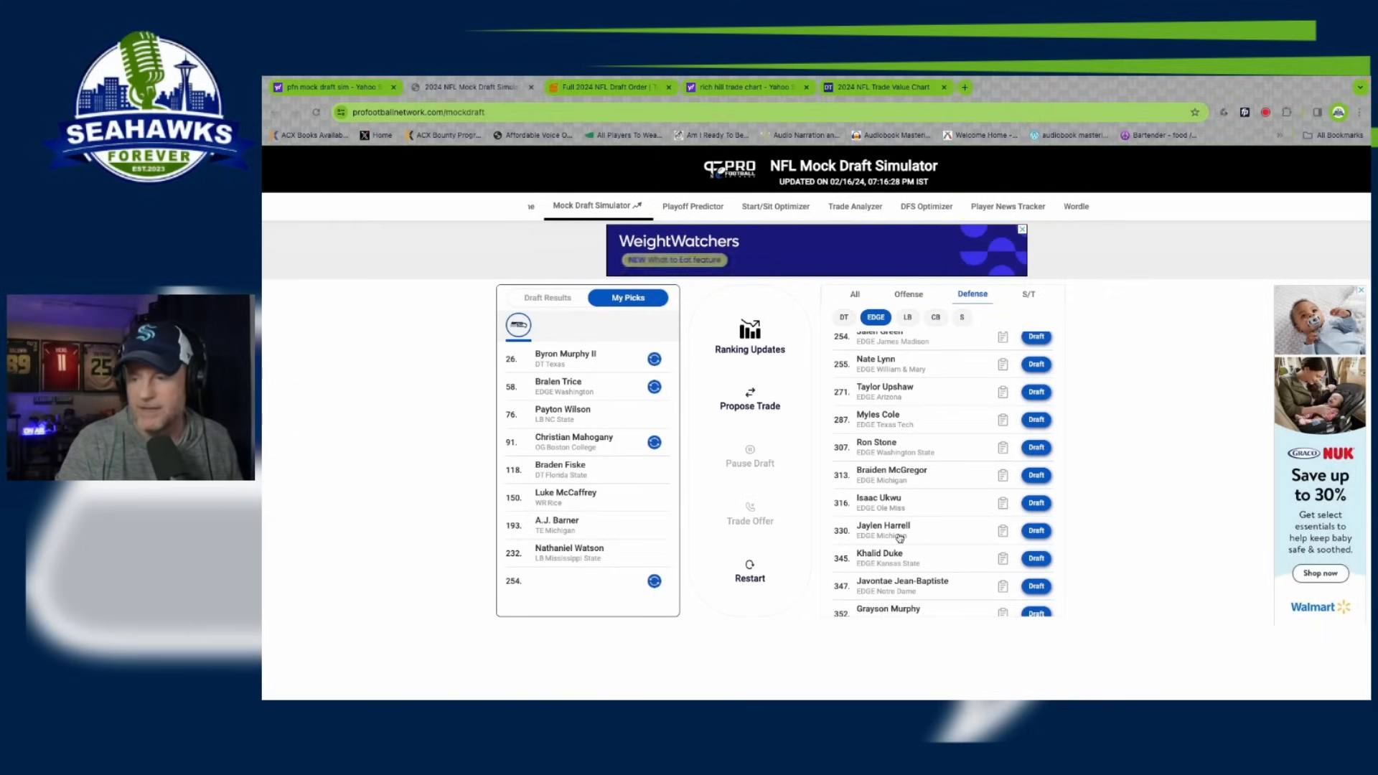
pyautogui.click(1002, 475)
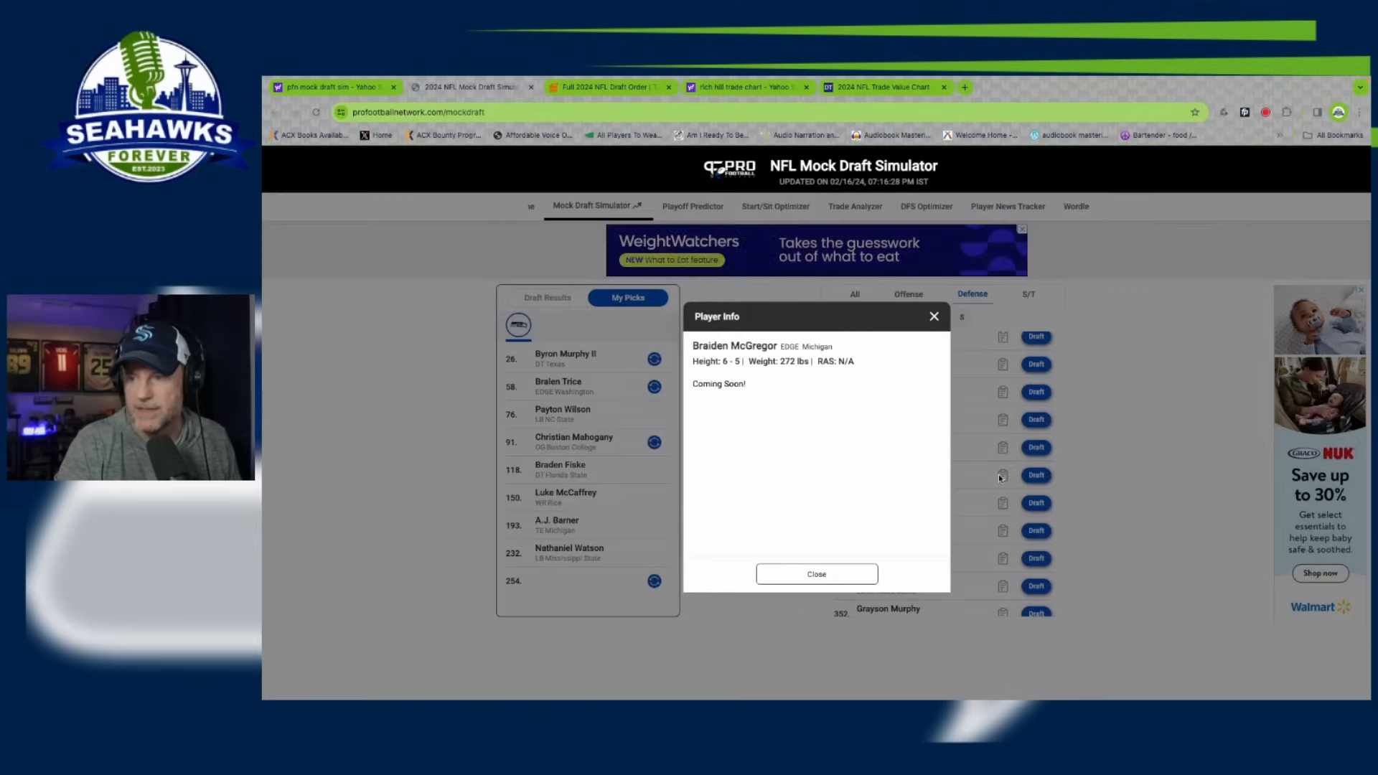
pyautogui.click(934, 316)
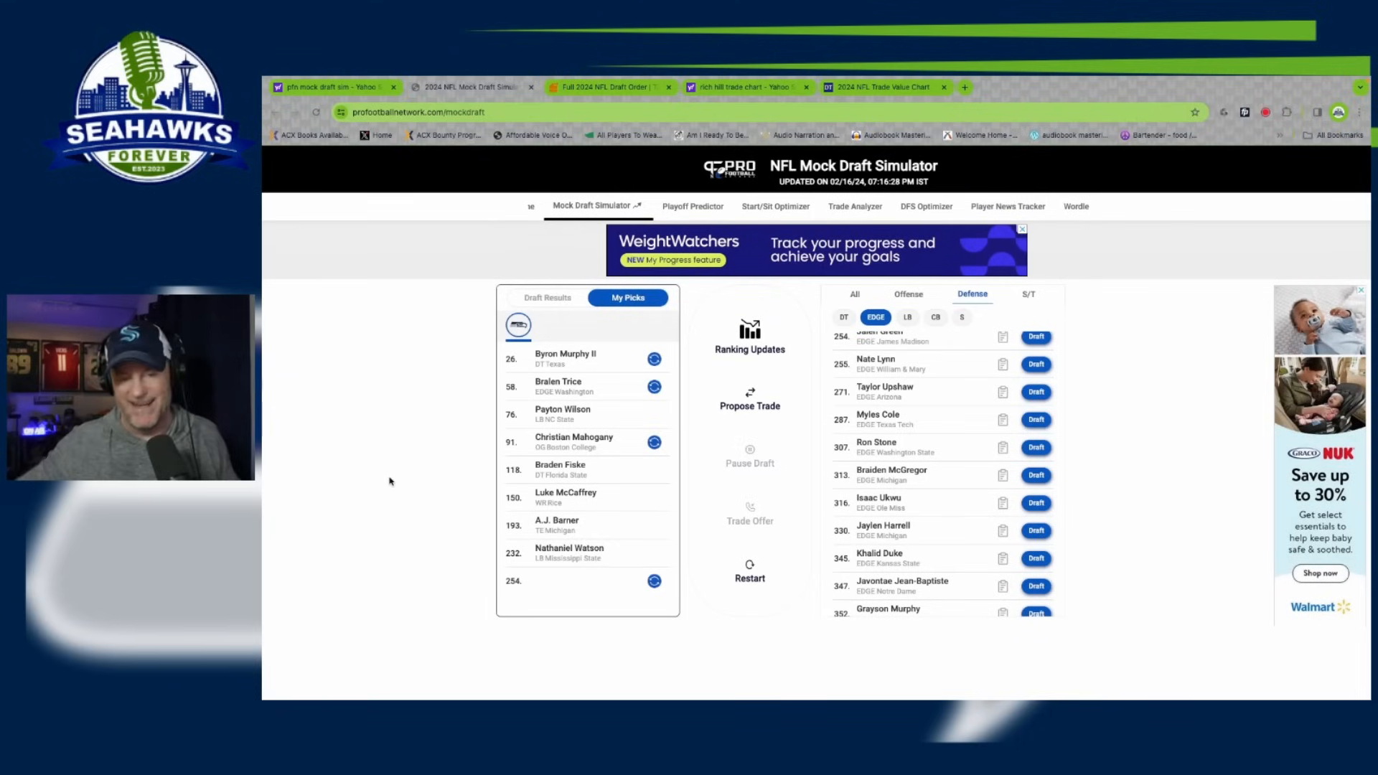
# Look through the remaining edge rushers and draft Braiden McGregor with pick 254.
pyautogui.scroll(-6, 882, 476)
pyautogui.scroll(-3, 882, 476)
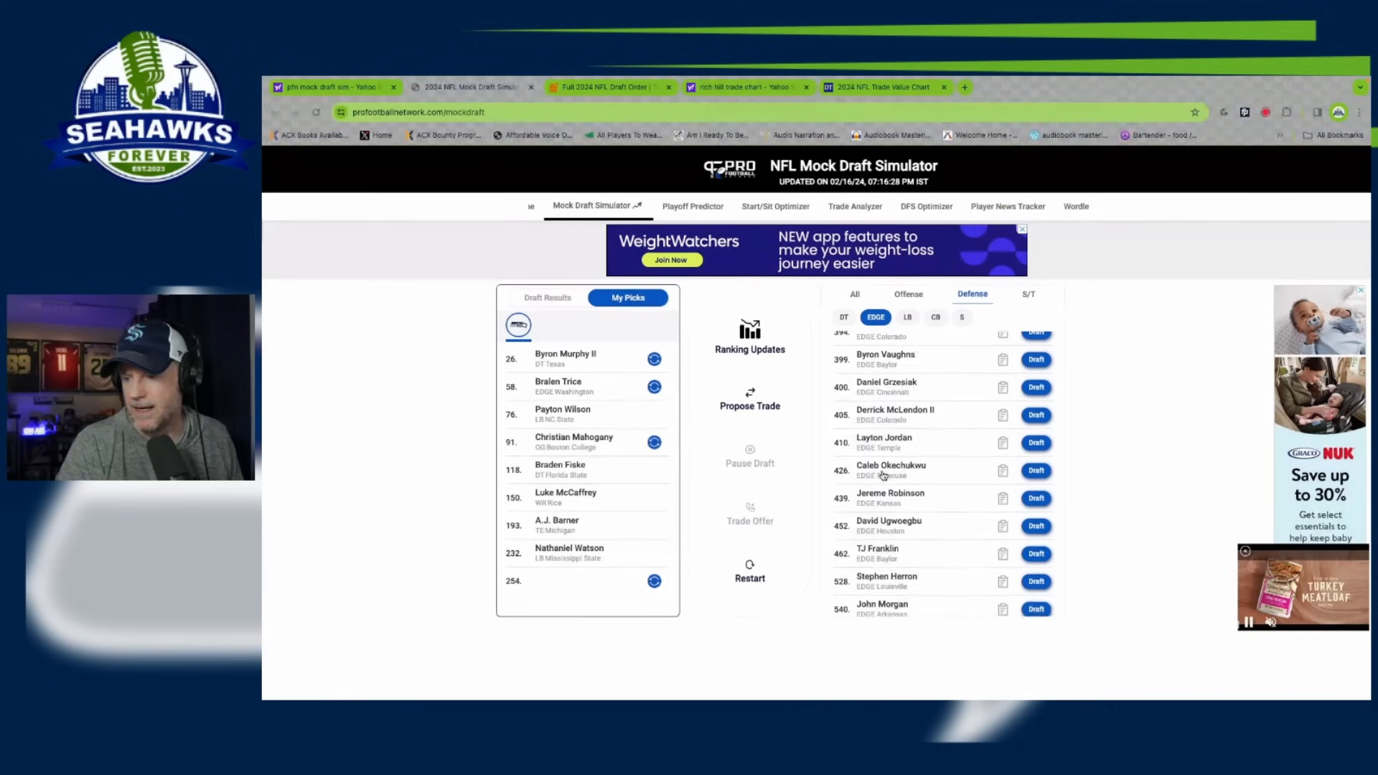
pyautogui.scroll(10, 883, 476)
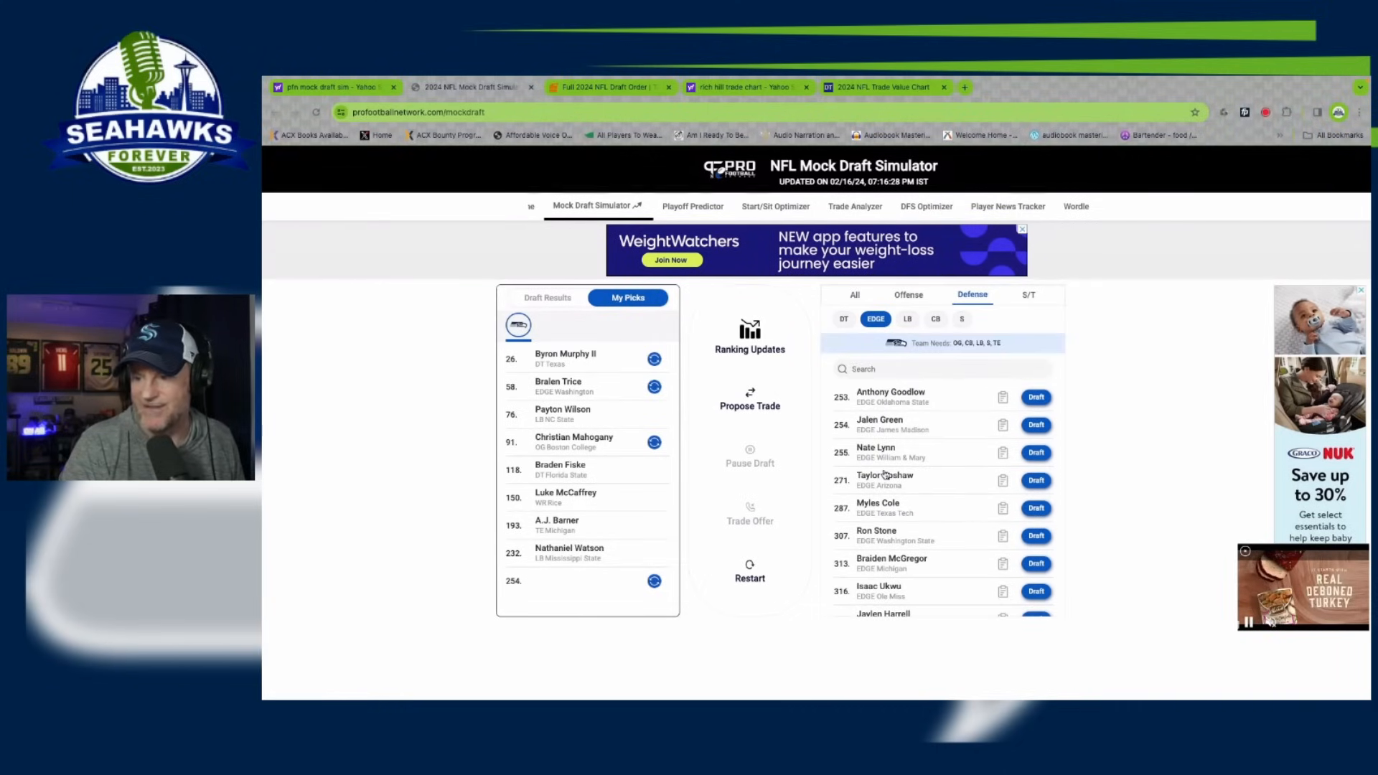
pyautogui.scroll(-3, 897, 476)
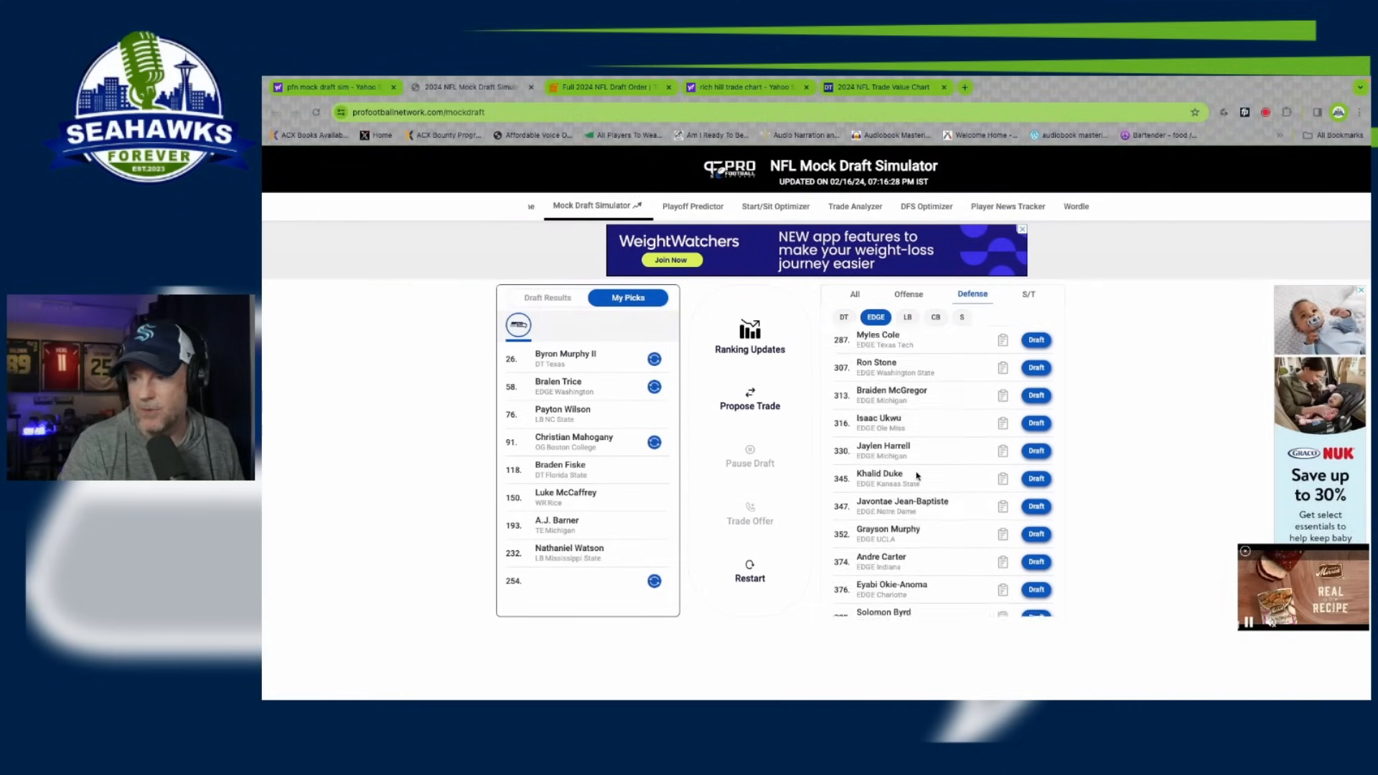
pyautogui.scroll(-5, 917, 475)
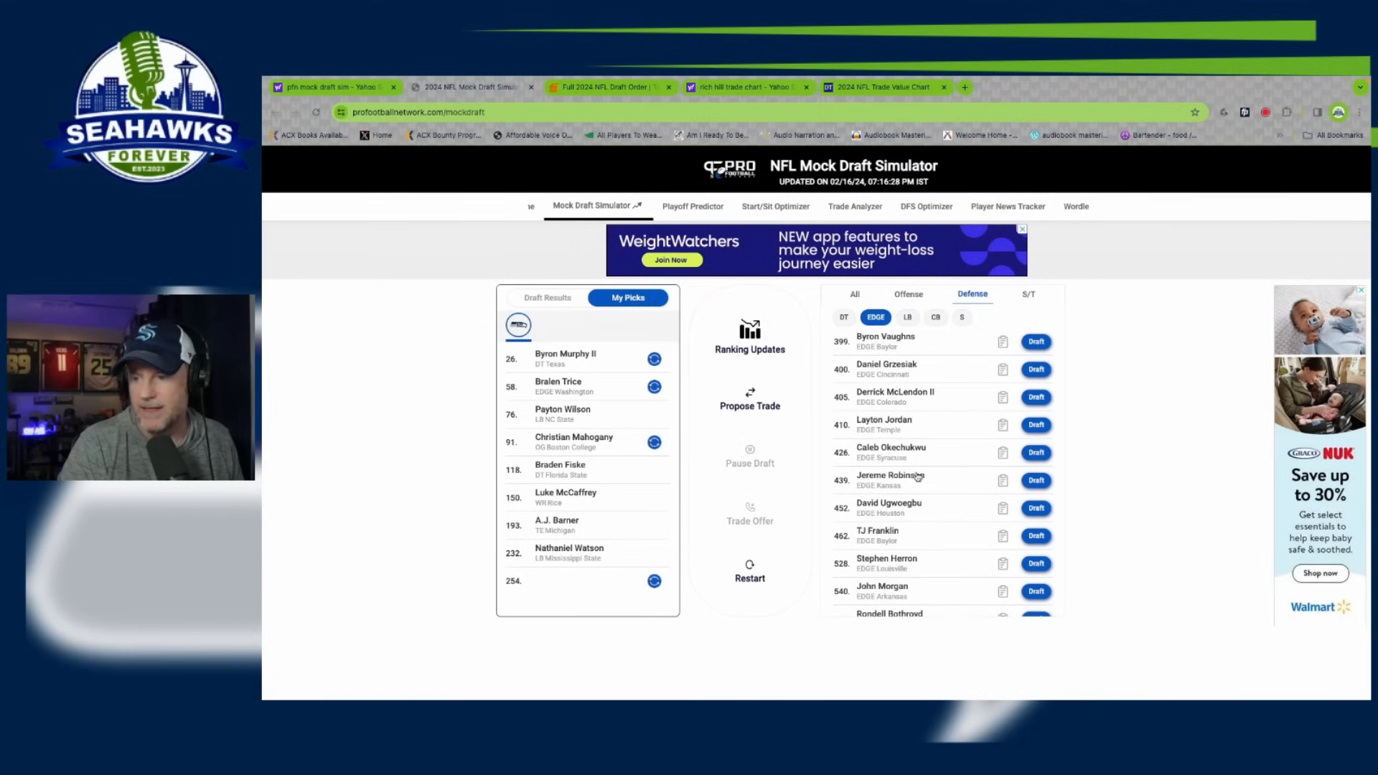
pyautogui.scroll(-1, 918, 476)
pyautogui.scroll(10, 915, 476)
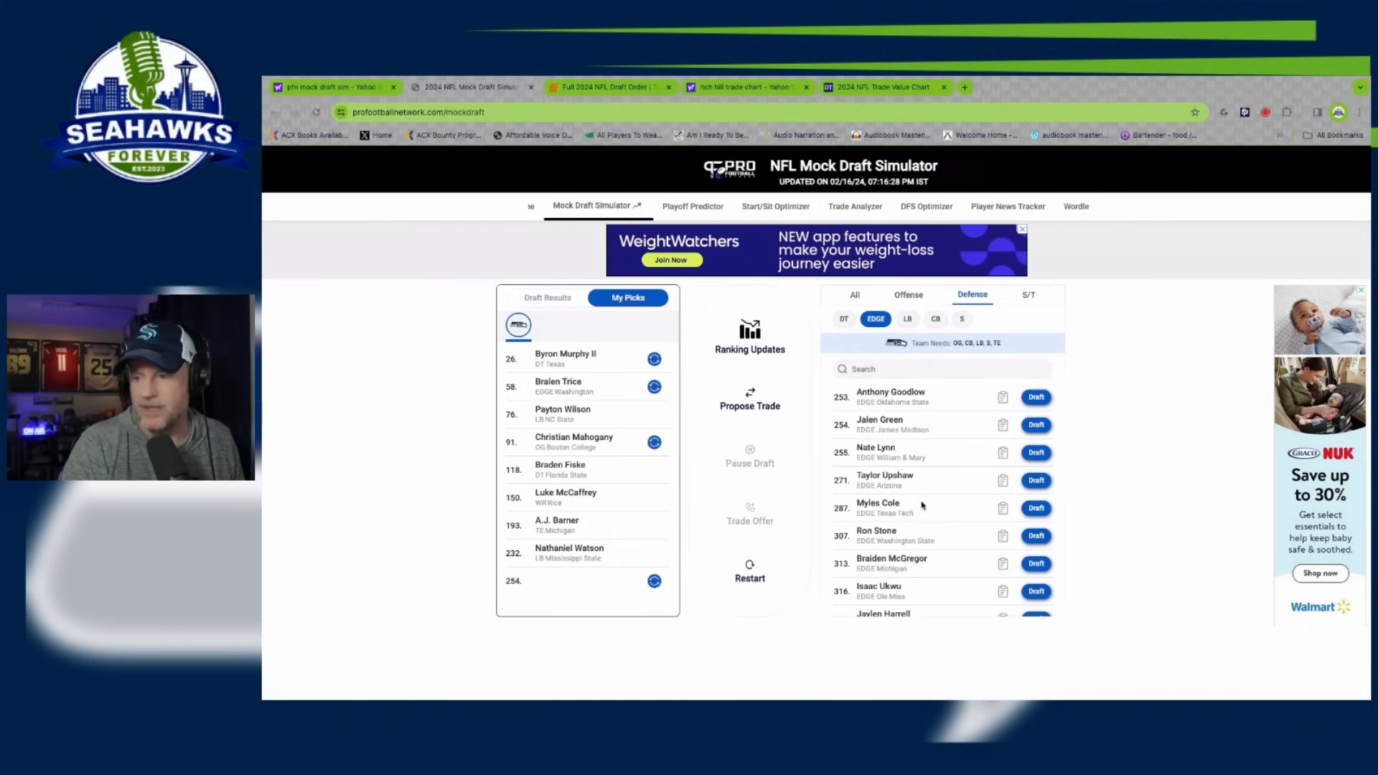
pyautogui.click(1036, 564)
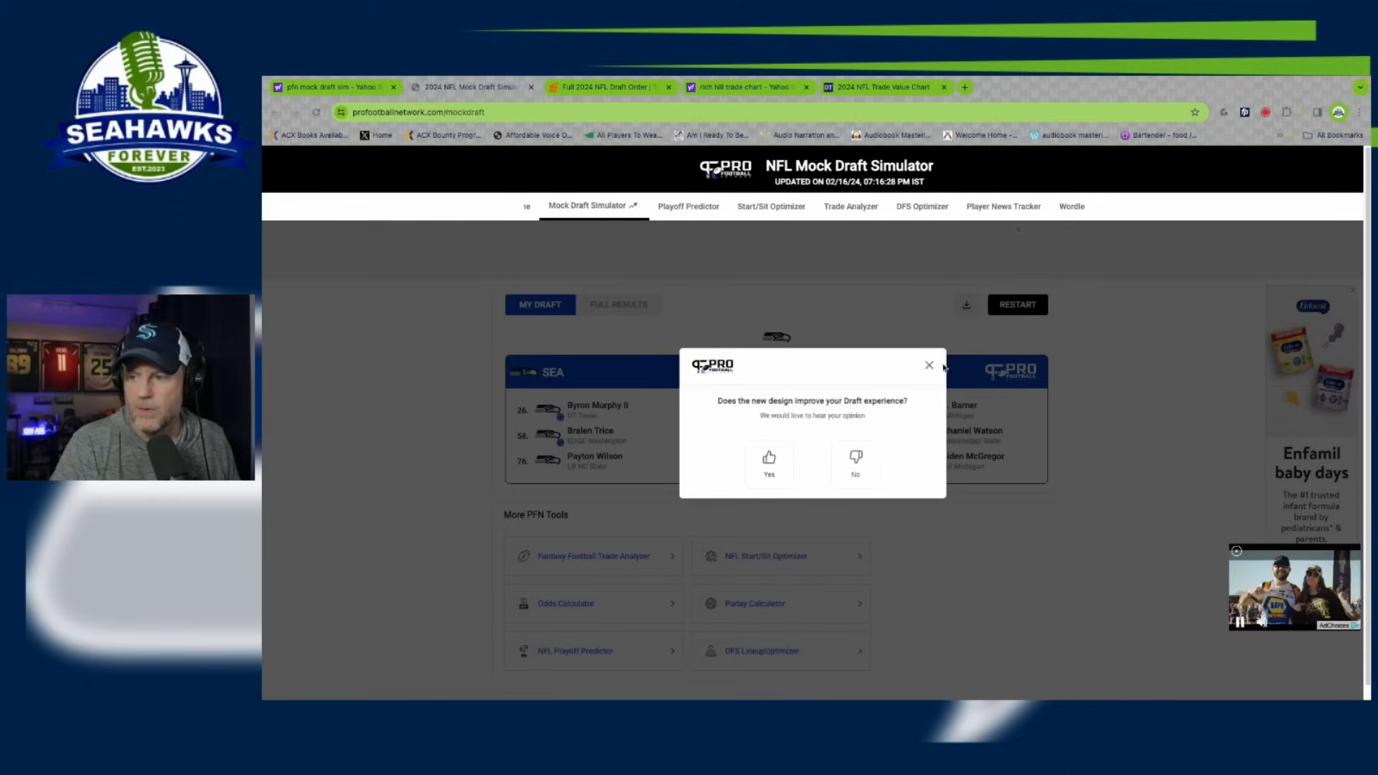
# Dismiss the design feedback survey and download Seattle's completed draft results.
pyautogui.click(929, 365)
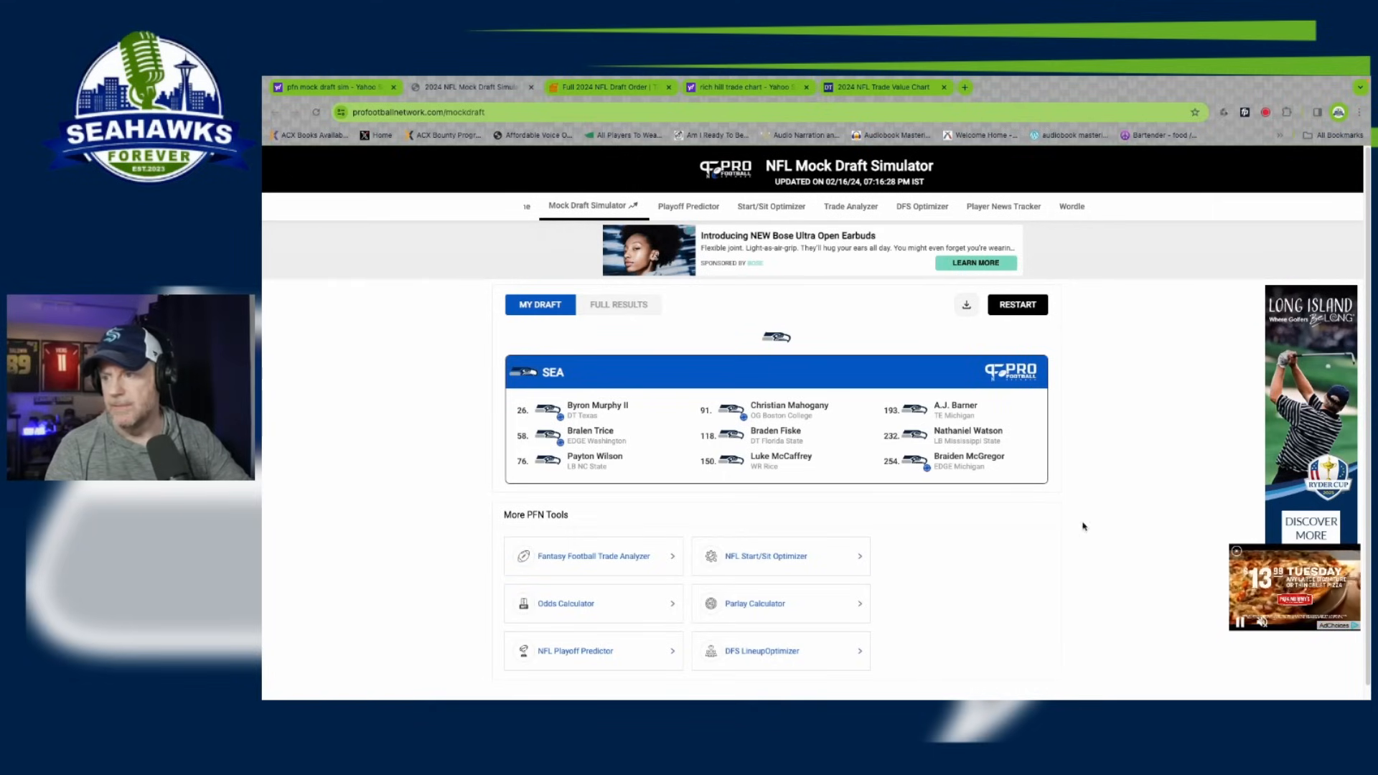
pyautogui.click(967, 309)
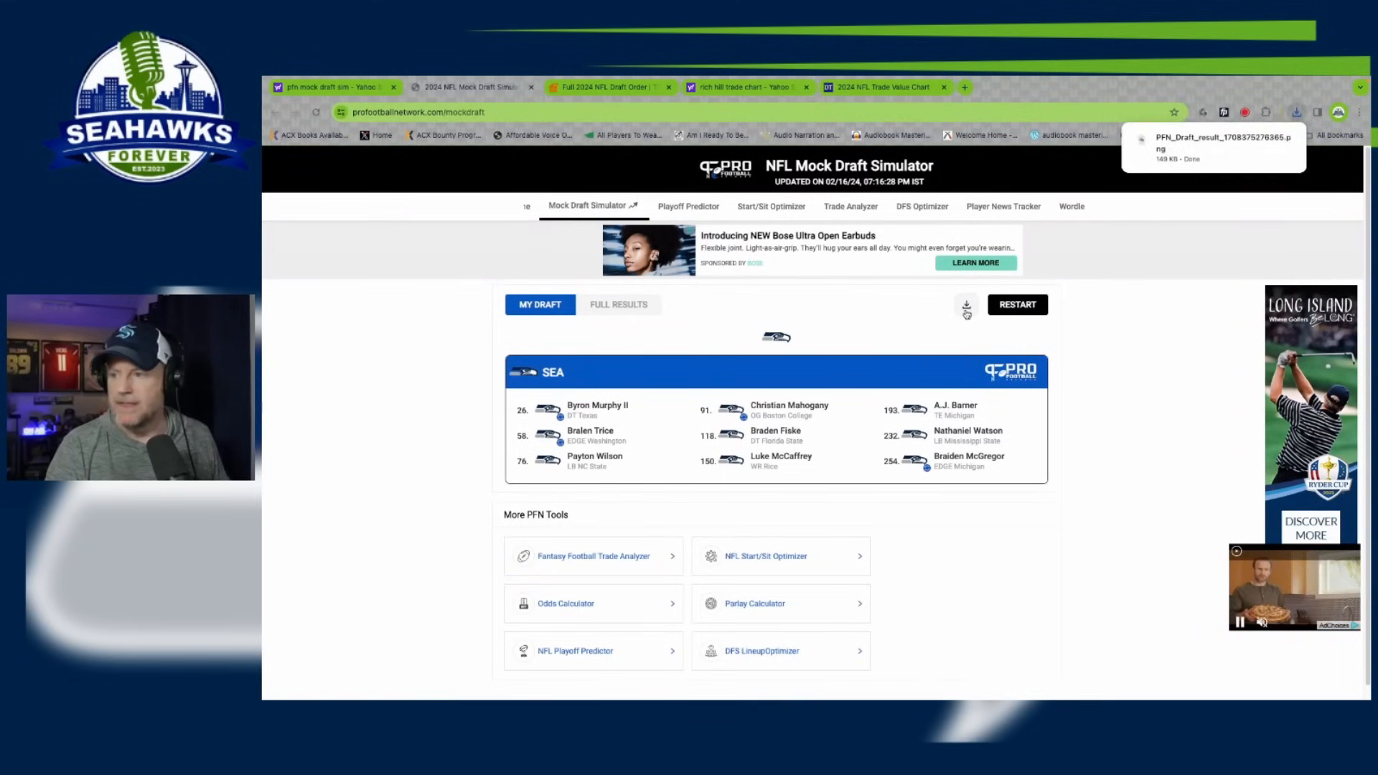